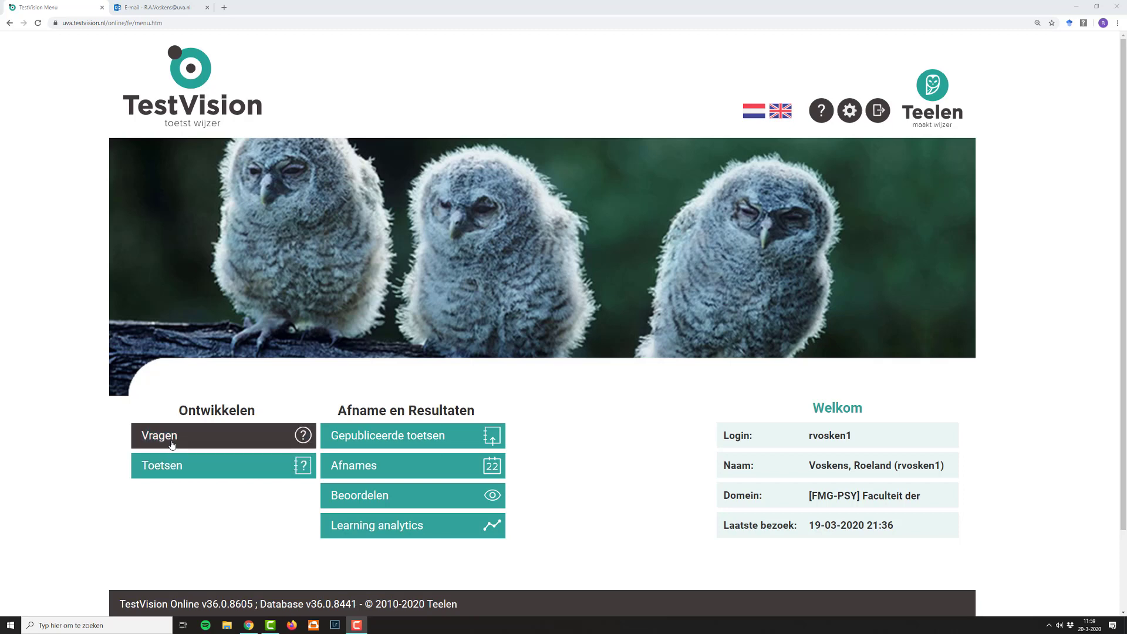
Step: Create a new question from the Vragen question bank and enter "testq" as its stem
left_click(171, 442)
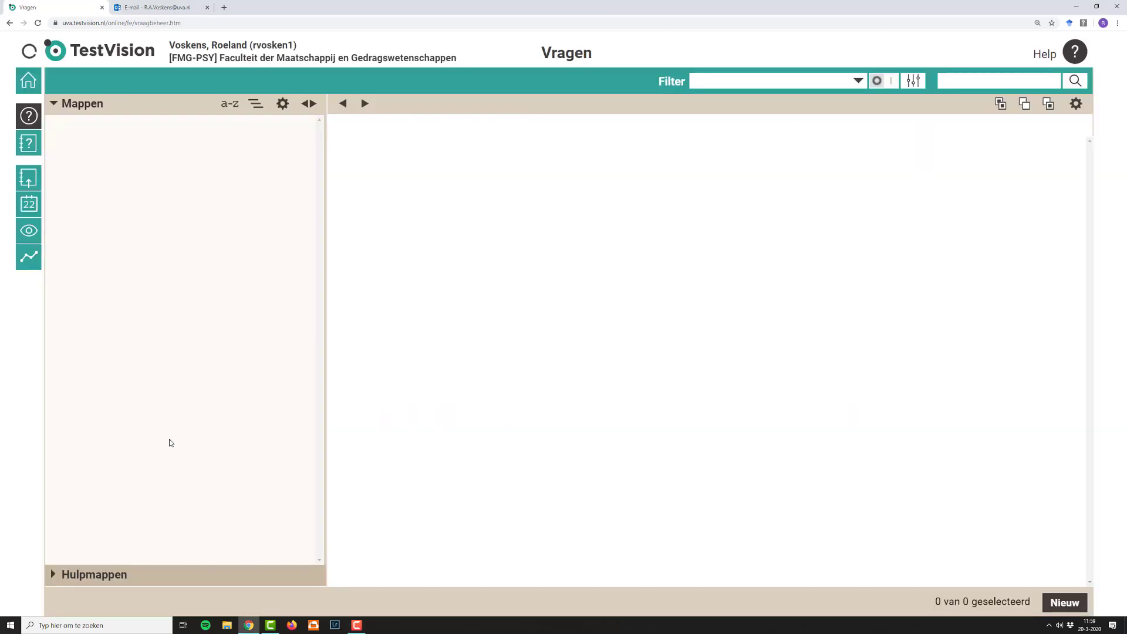
left_click(34, 116)
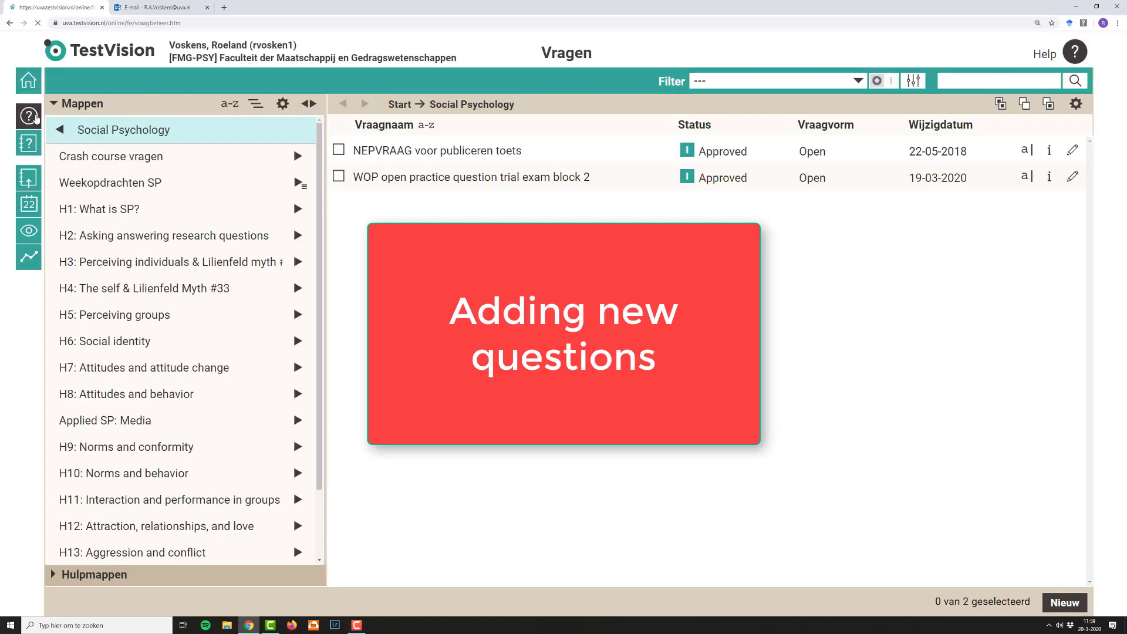
left_click(60, 130)
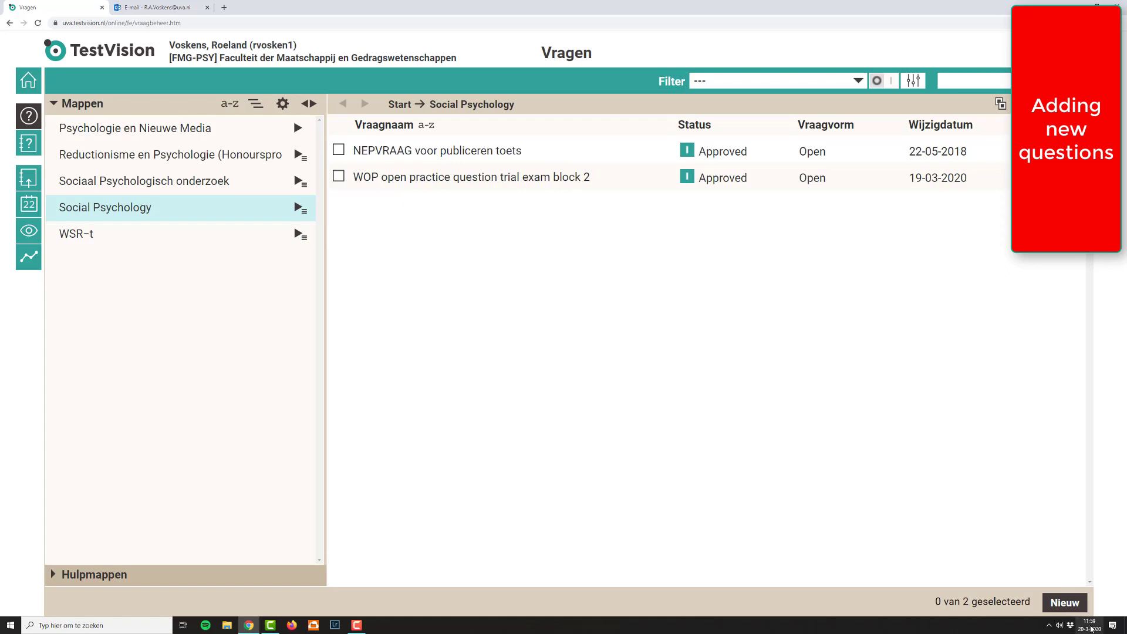
left_click(1064, 603)
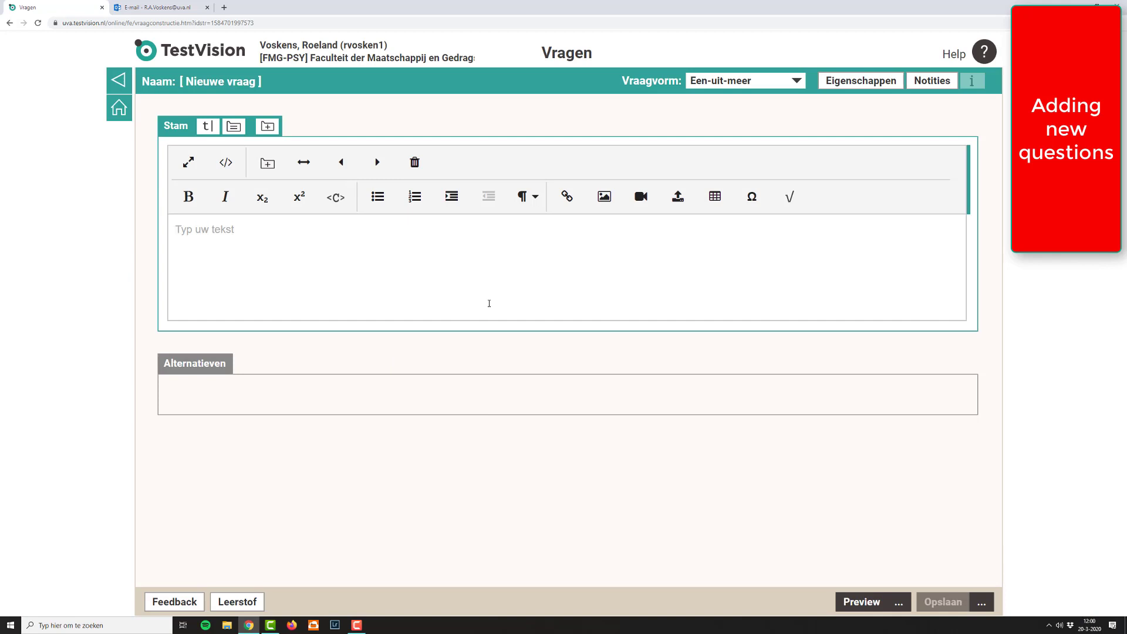
type("test")
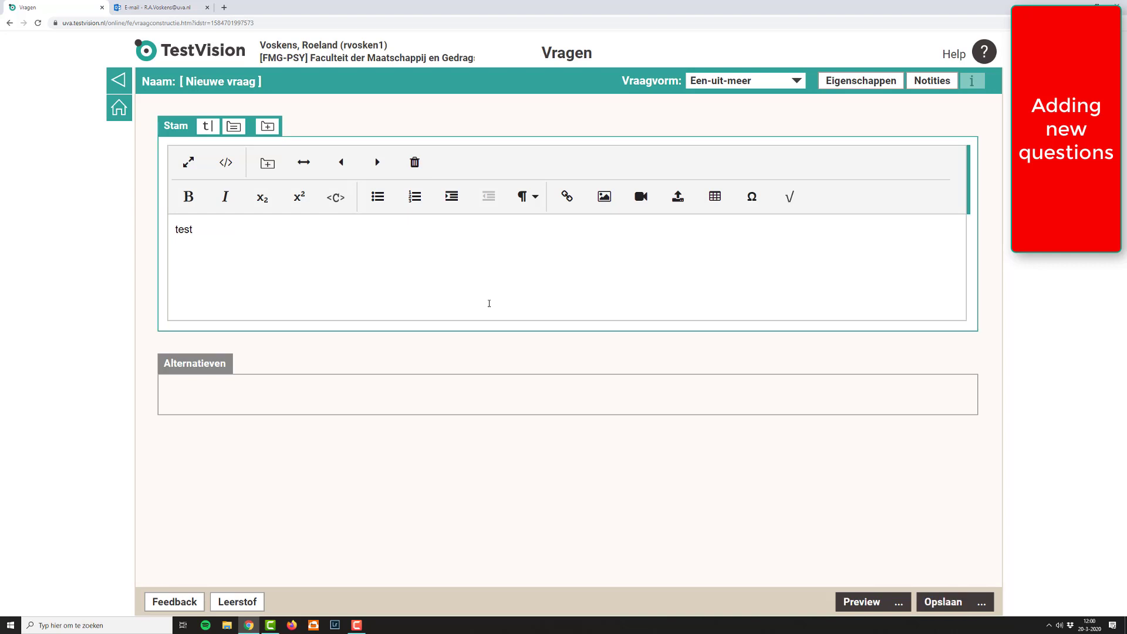
type("q")
Step: Add two empty answer alternatives to the Een-uit-meer question
left_click(220, 360)
left_click(246, 212)
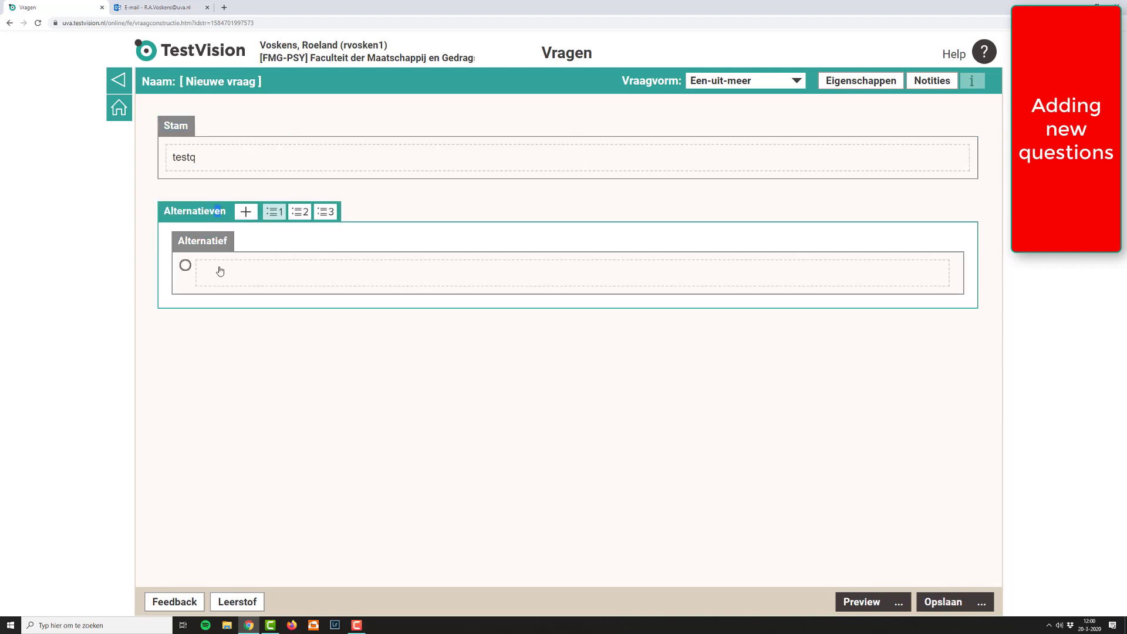
left_click(246, 212)
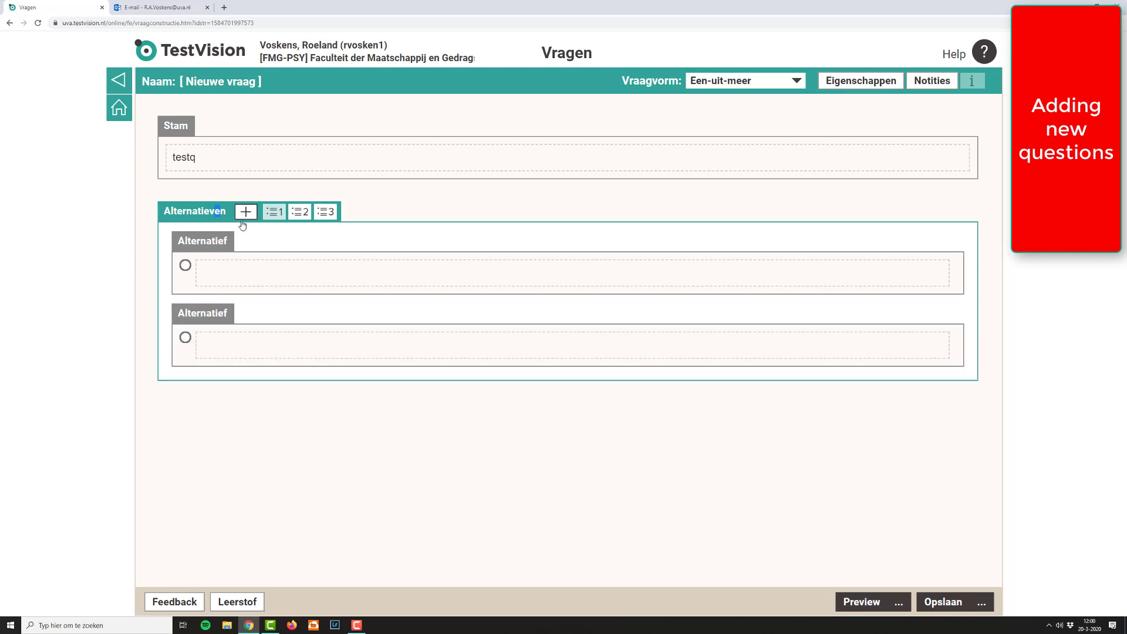
Step: Fill the two alternatives with "correct" and "incorrect", and mark the second one as the right answer
left_click(220, 284)
type("correct")
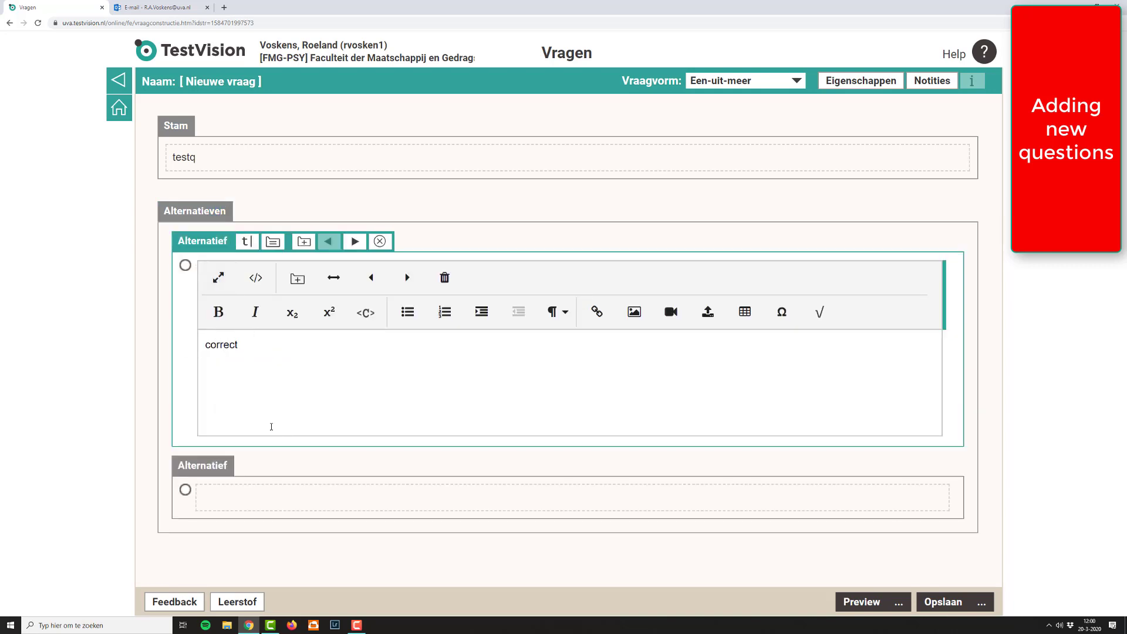
left_click(237, 497)
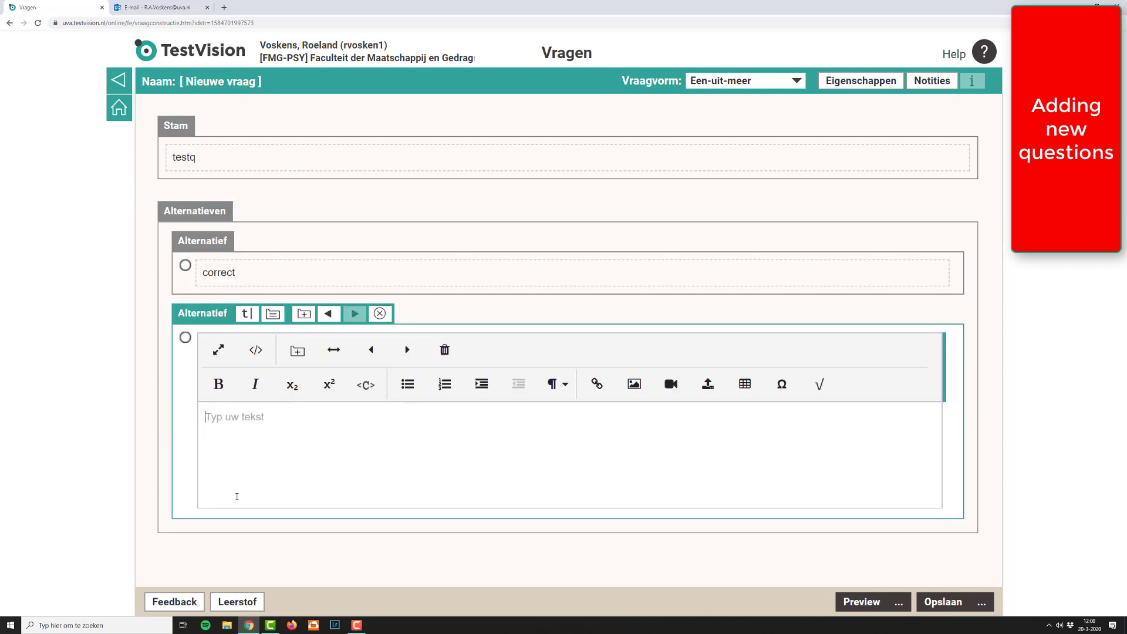
type("i")
key("BackSpace")
type("incorrect")
left_click(185, 338)
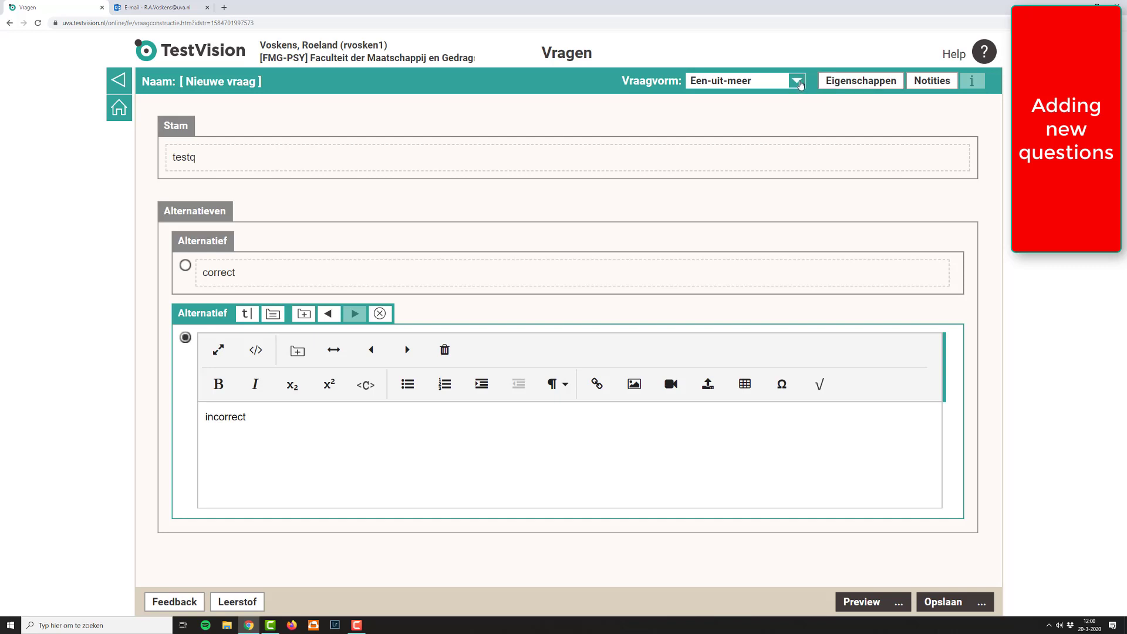
Step: Change the question type to Open and add three assessment criteria
left_click(801, 83)
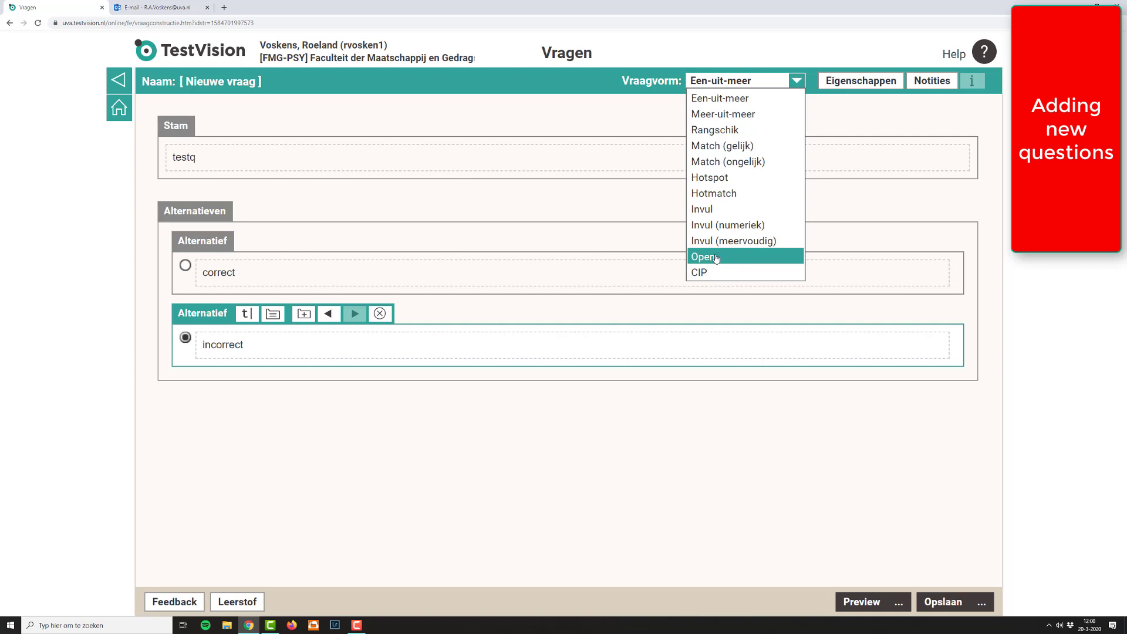
left_click(714, 258)
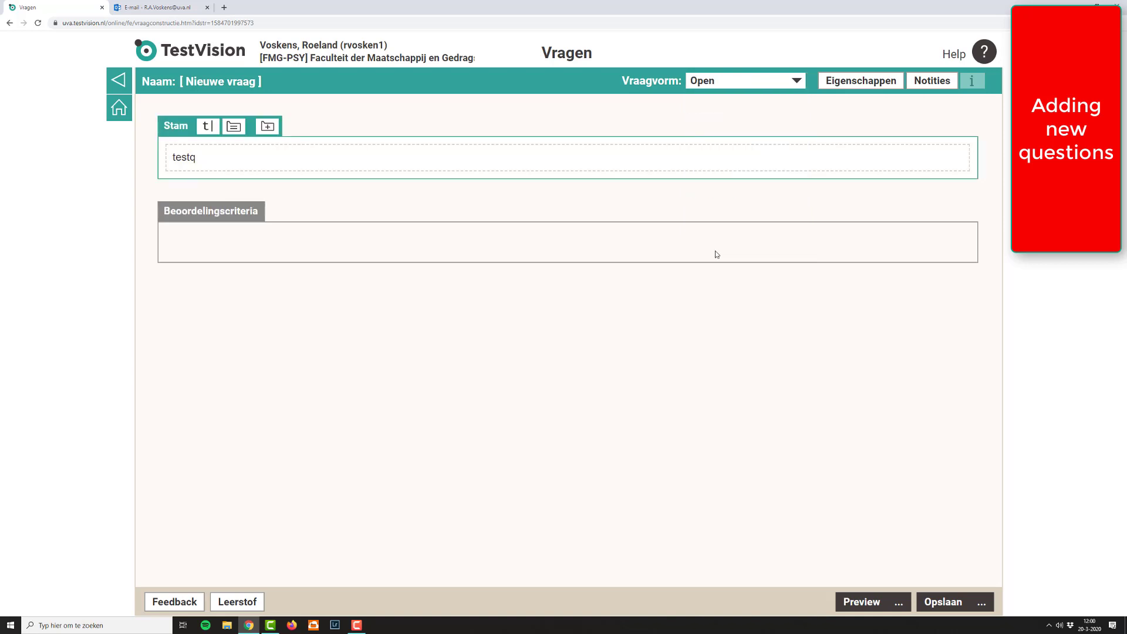
left_click(256, 226)
left_click(277, 211)
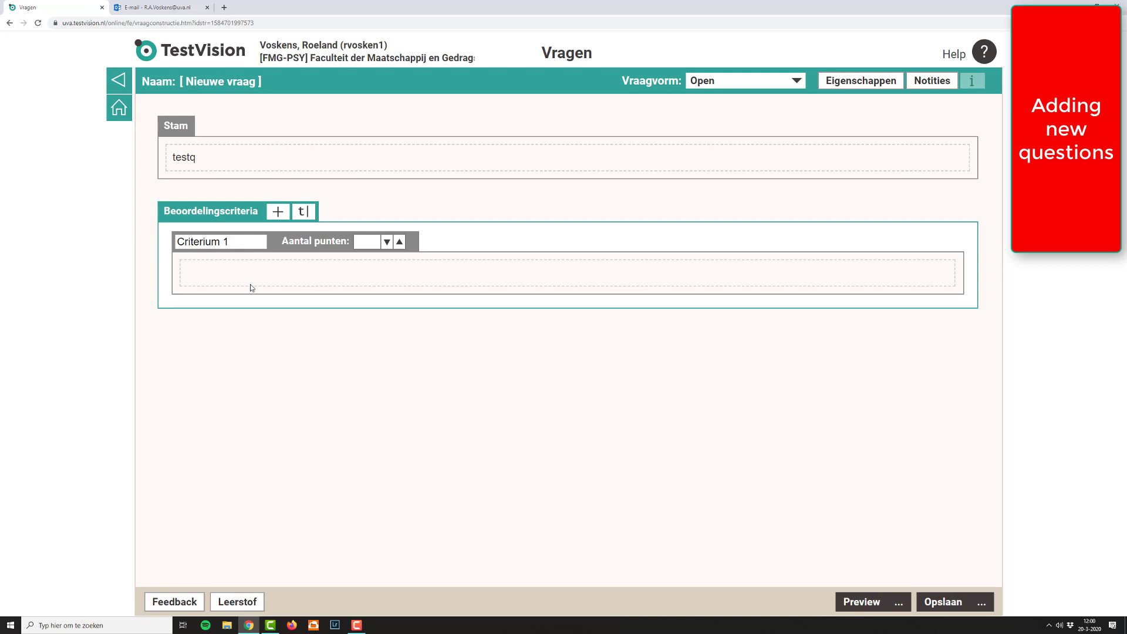
left_click(244, 239)
left_click(258, 217)
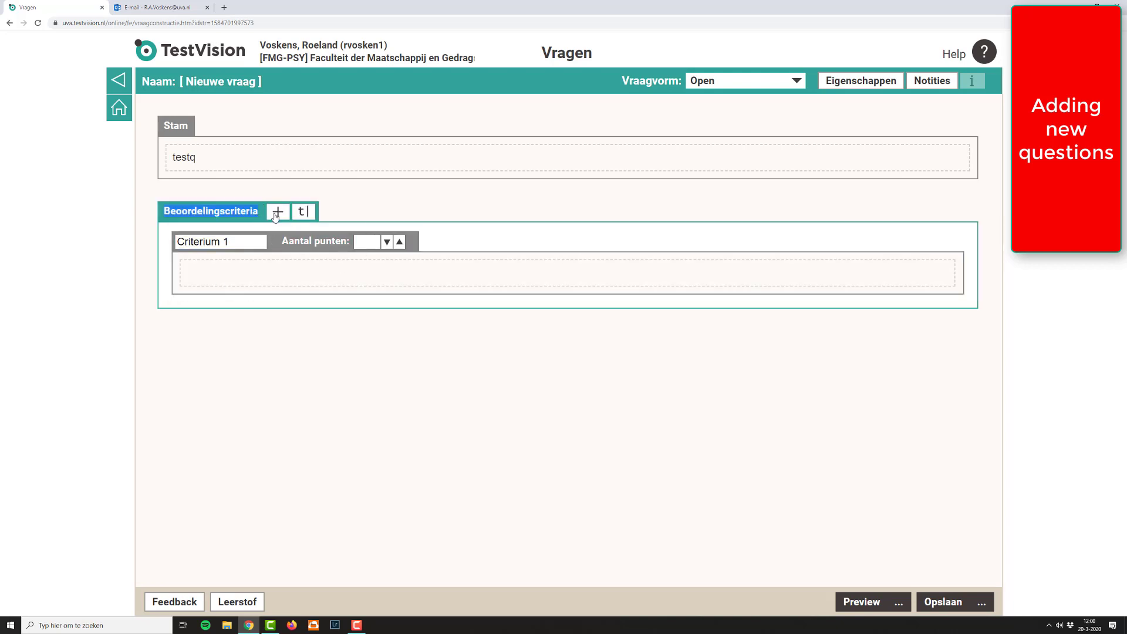
left_click(278, 211)
left_click(278, 211)
Step: Award 1 point to each of the three criteria and open their description fields in turn
left_click(359, 240)
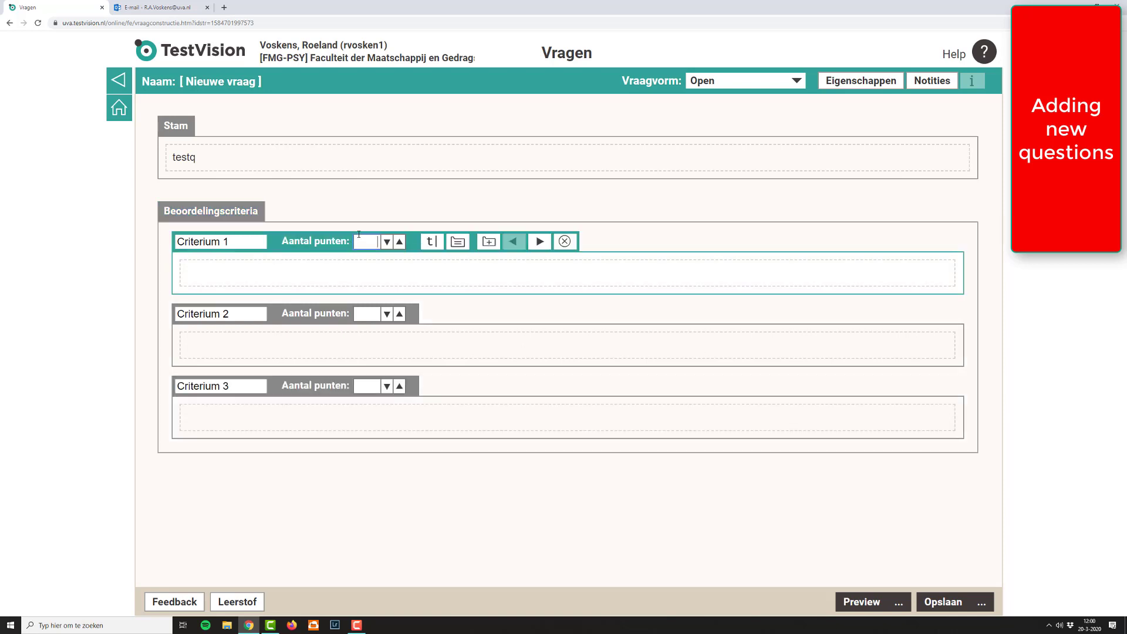
type("1")
left_click(376, 313)
type("1")
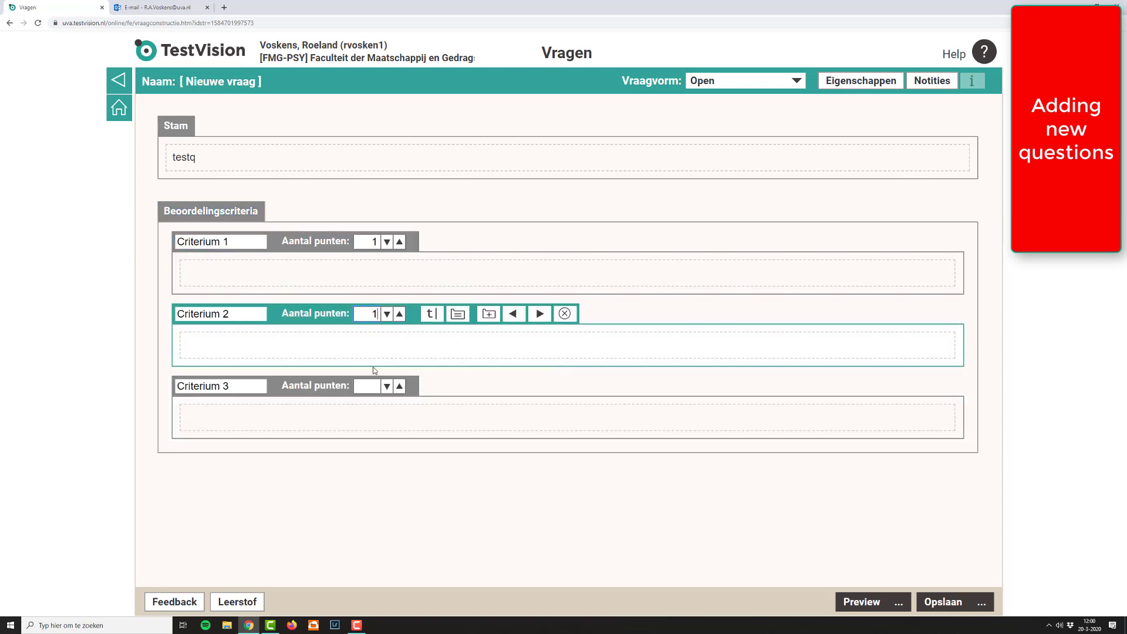
left_click(374, 386)
type("1")
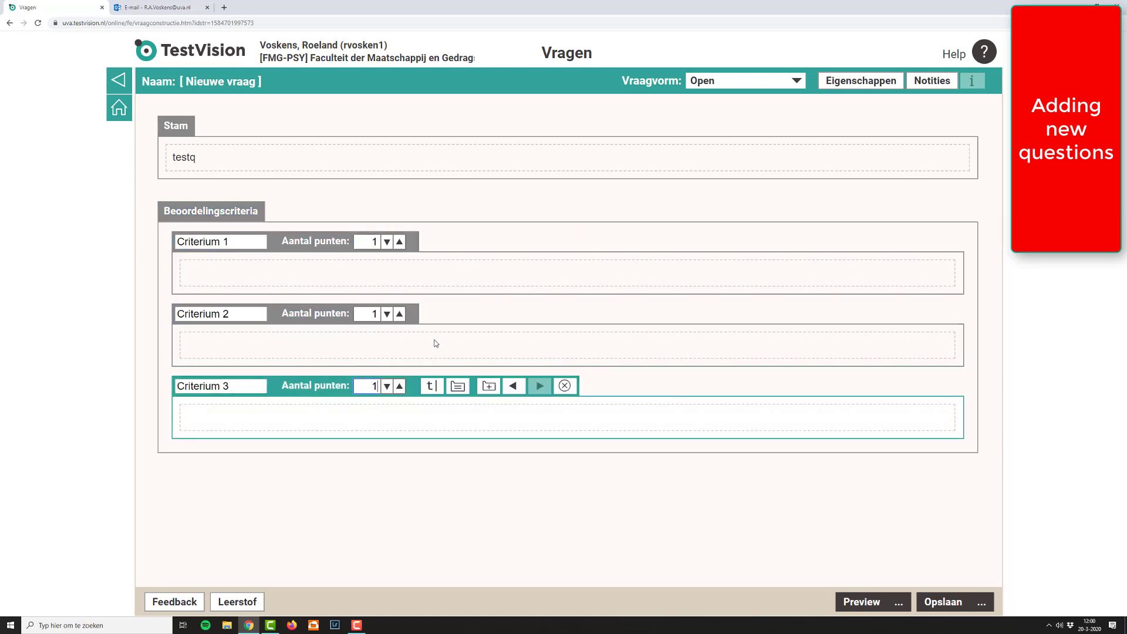
left_click(322, 281)
left_click(282, 496)
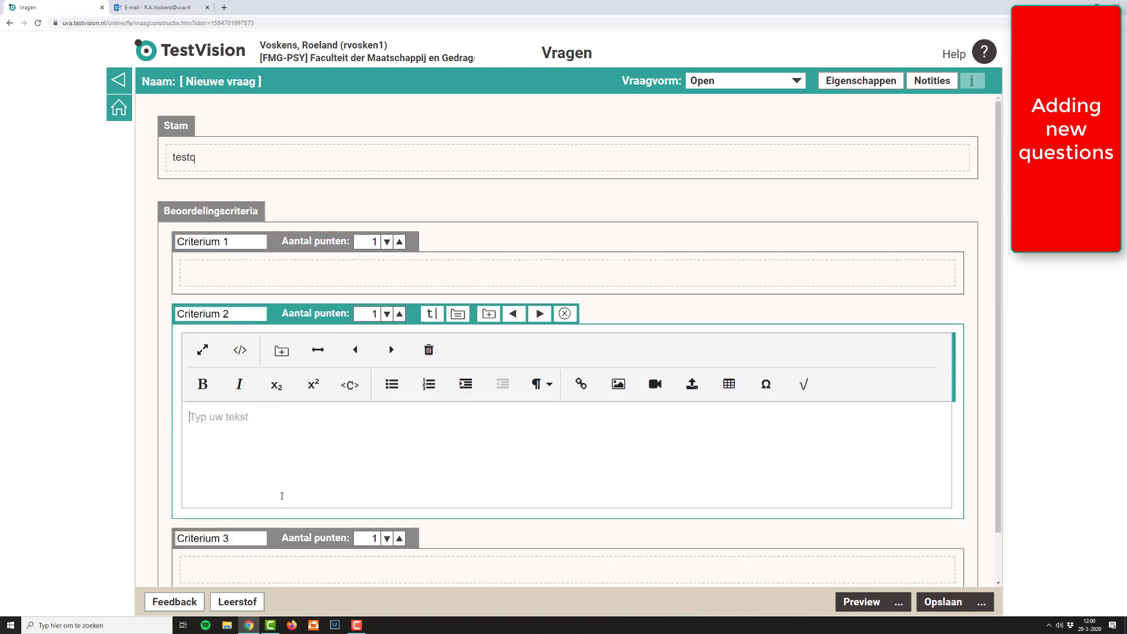
left_click(270, 562)
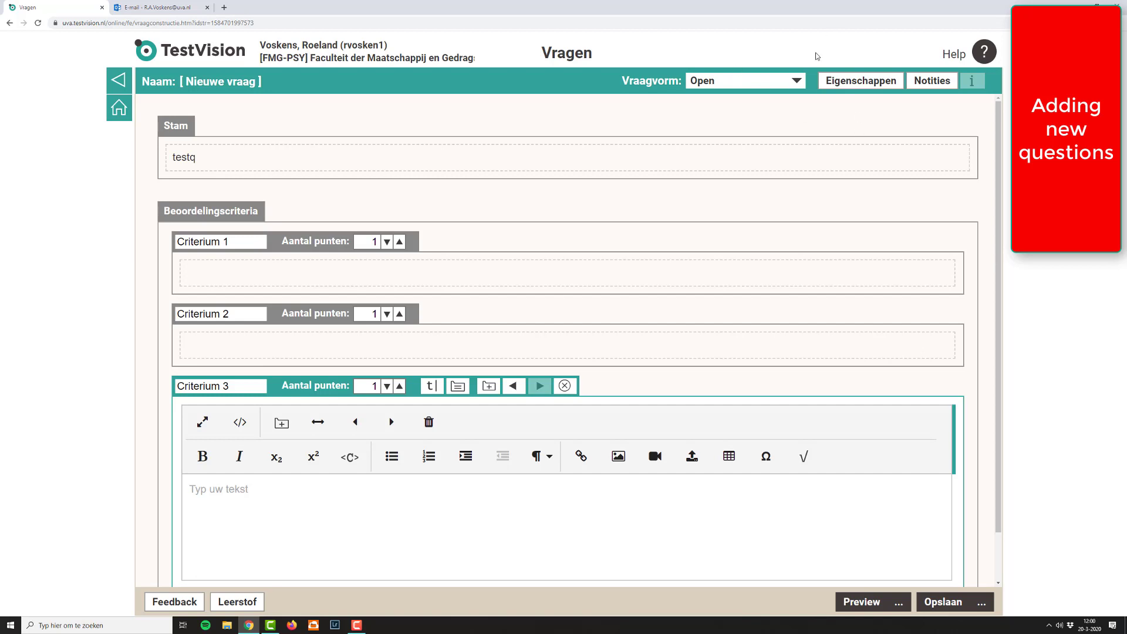
Step: Build an Invul (meervoudig) question with the text "sentence" followed by a fill-in field, and open that field's details
left_click(797, 80)
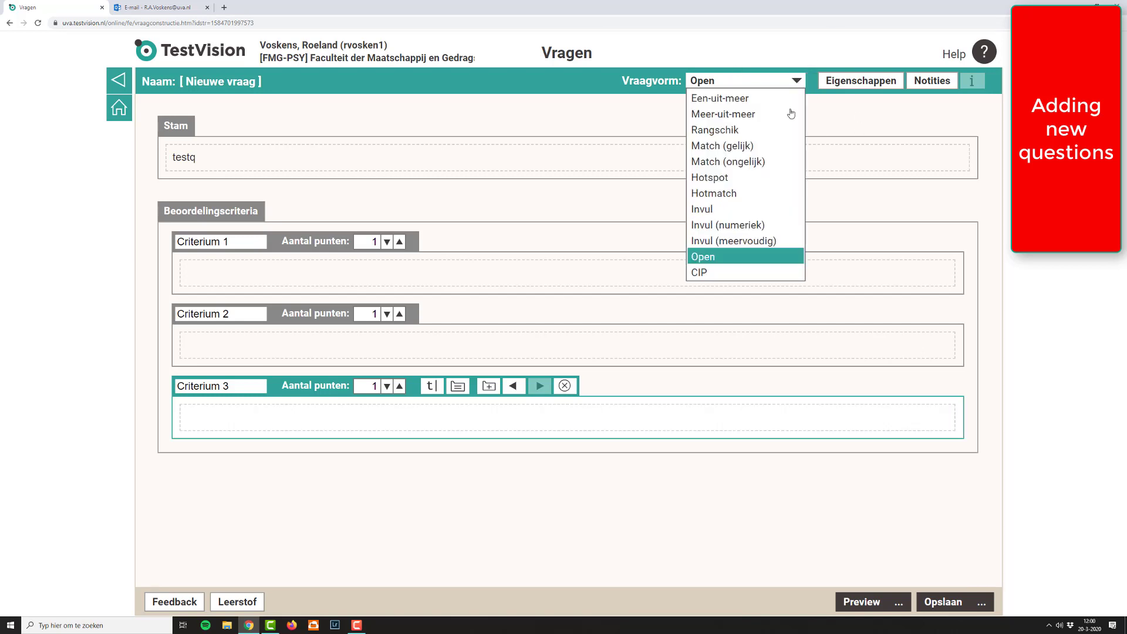
left_click(787, 243)
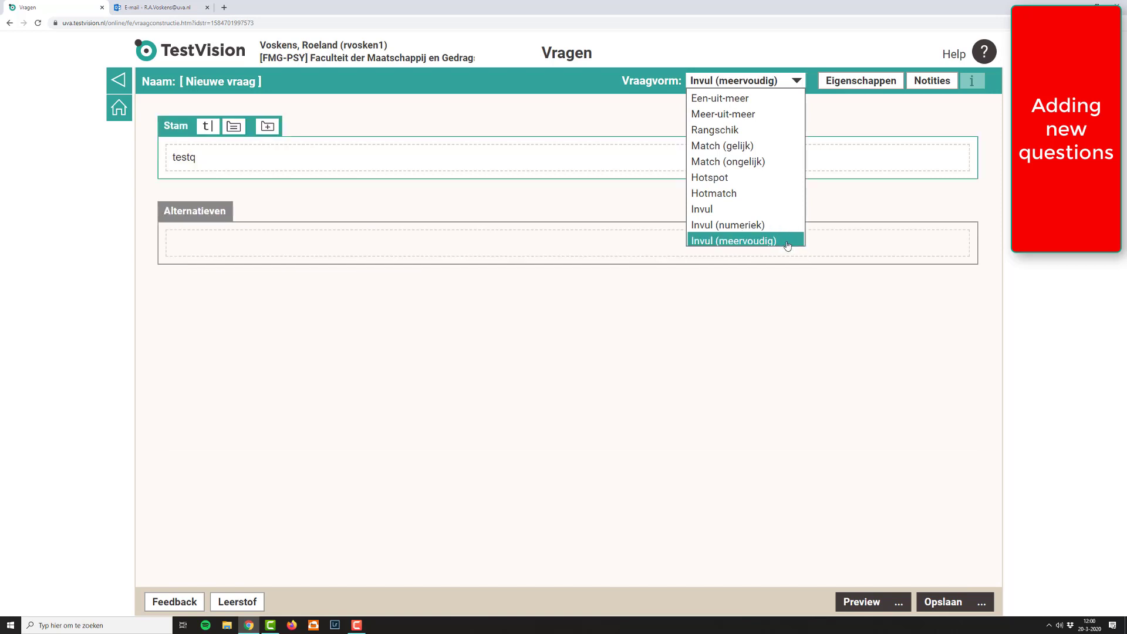
left_click(200, 211)
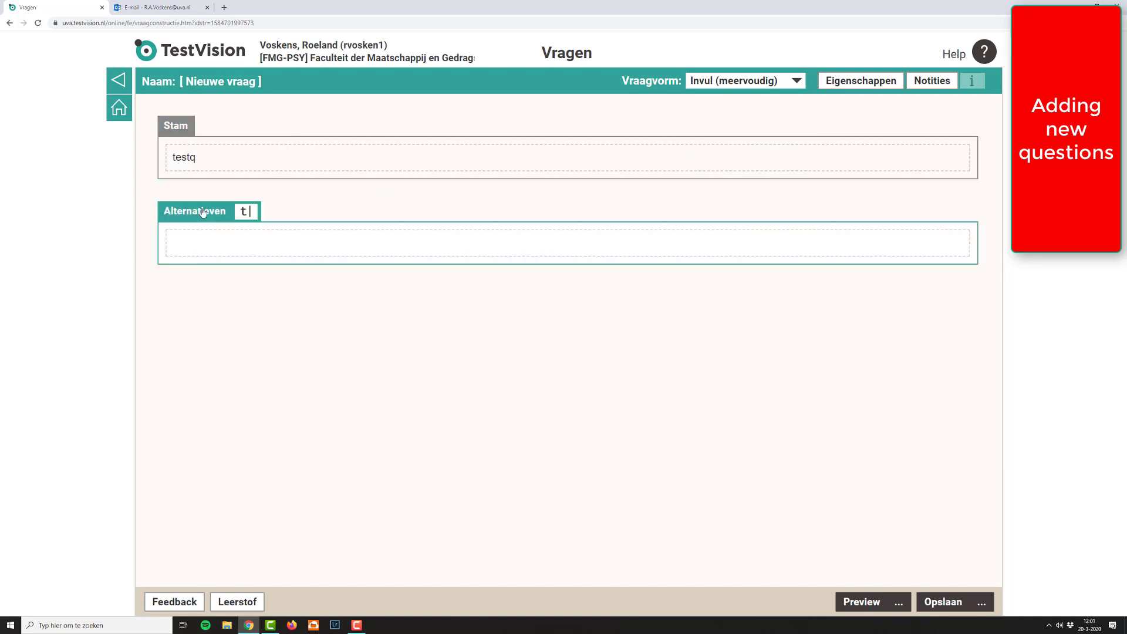
left_click(221, 249)
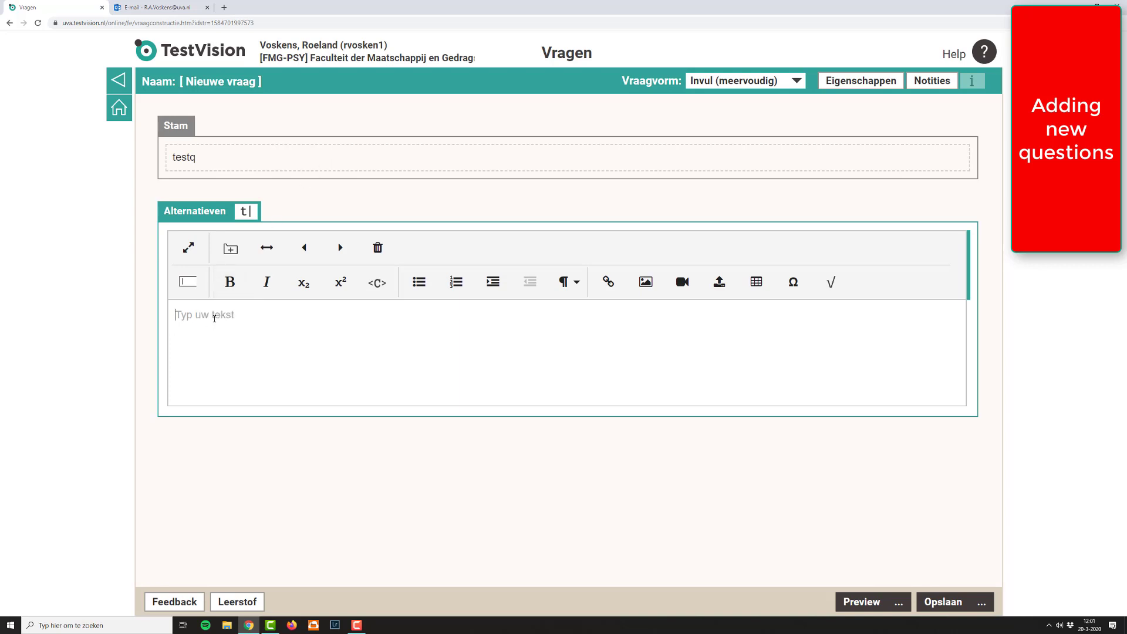
type("sentence")
left_click(199, 289)
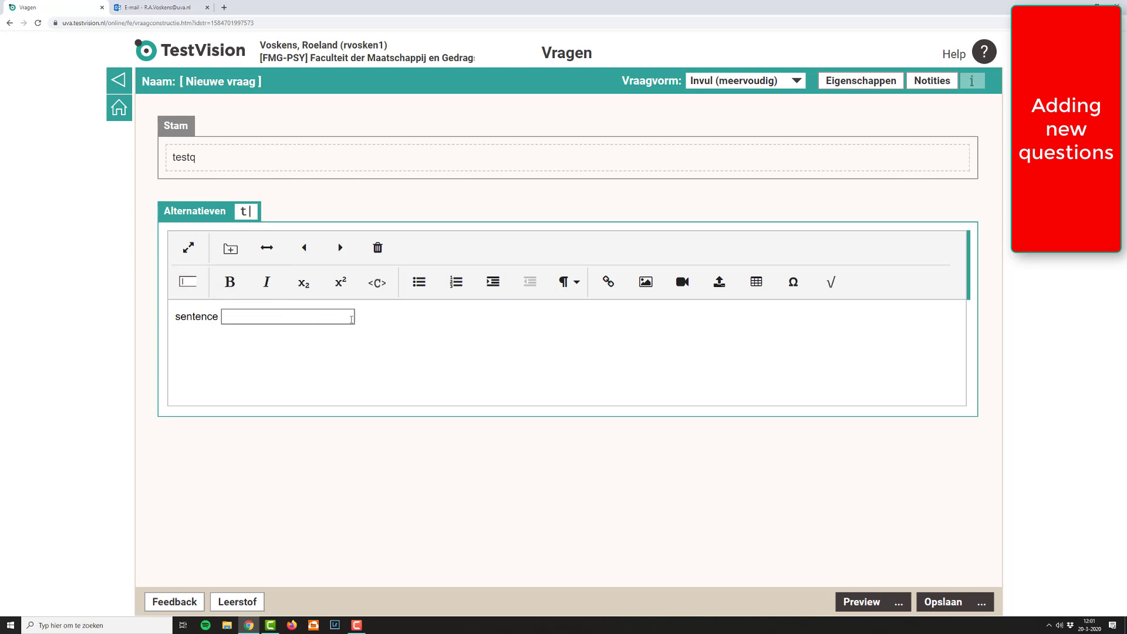
left_click(351, 317)
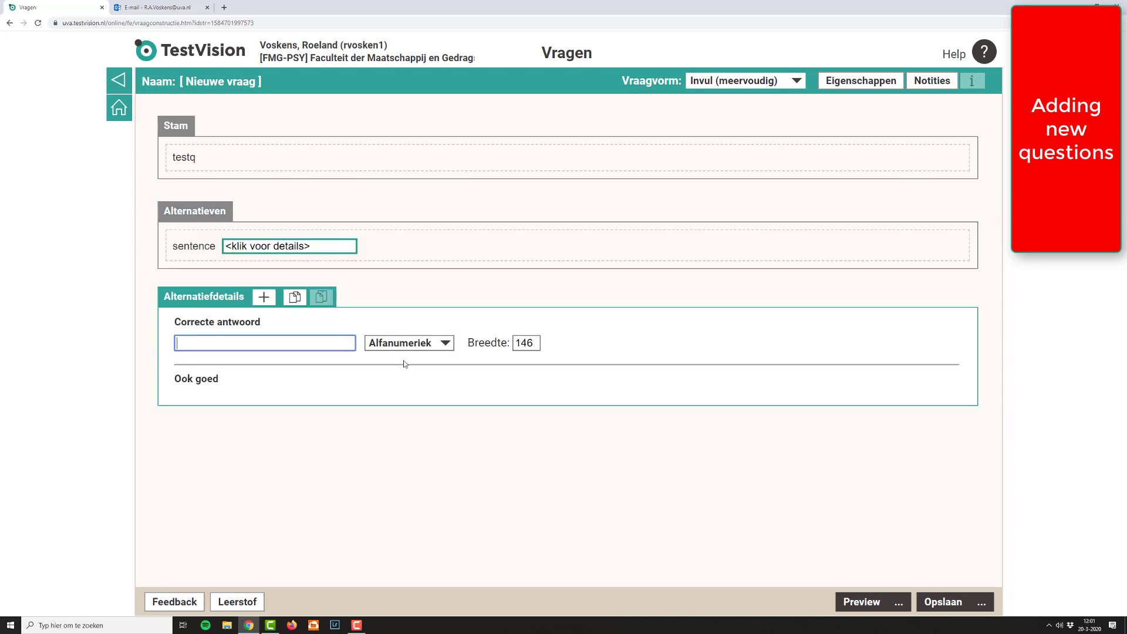
Step: Try the answer types Numeriek and Lijst for the fill-in field
left_click(442, 346)
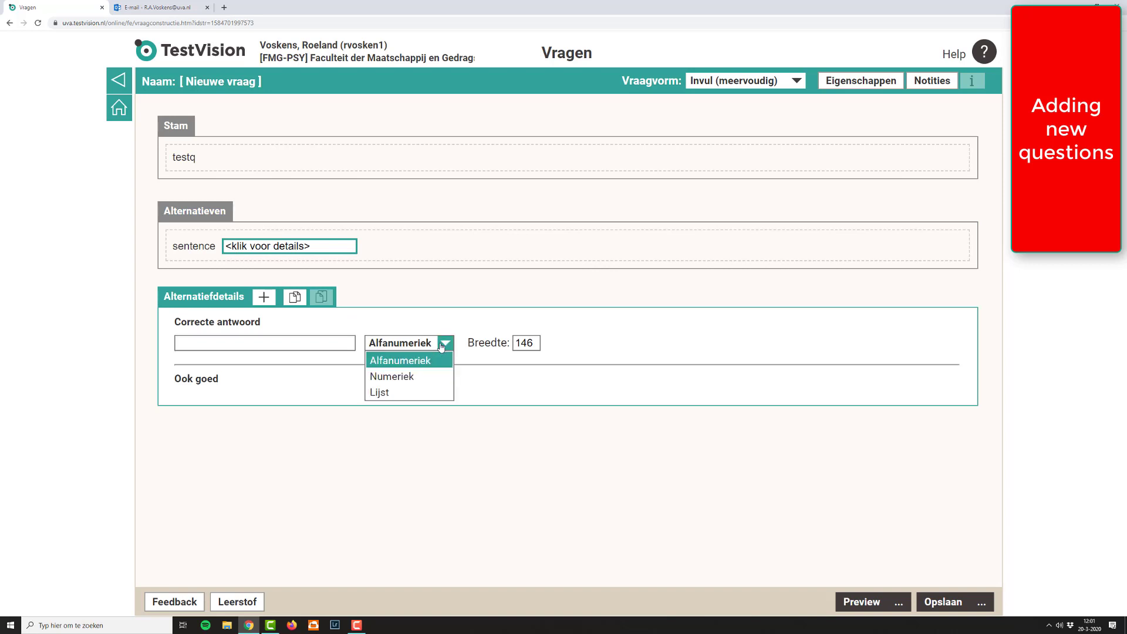
left_click(430, 378)
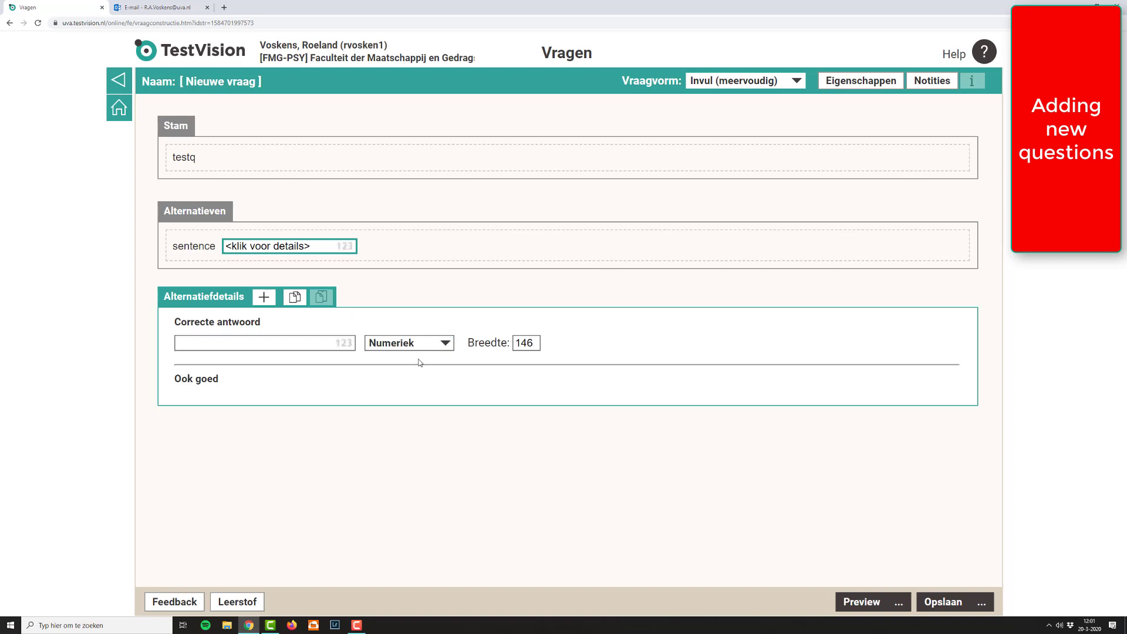
left_click(419, 350)
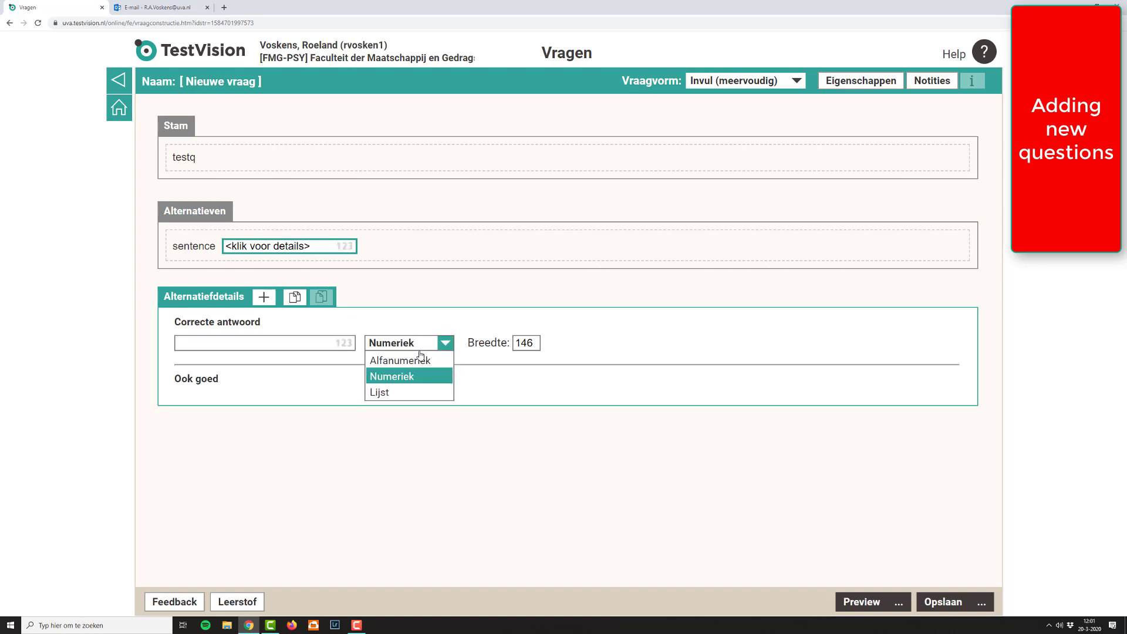
left_click(414, 393)
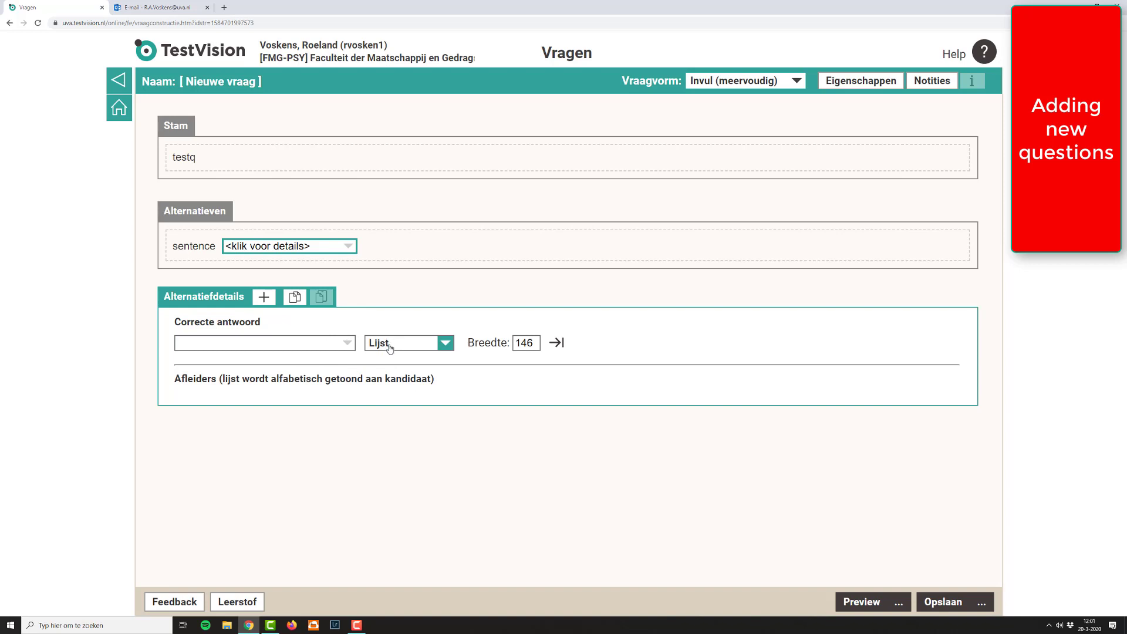
Step: Set the fill-in field's answer type to Alfanumeriek and enter "phrase" as the correct answer
left_click(423, 344)
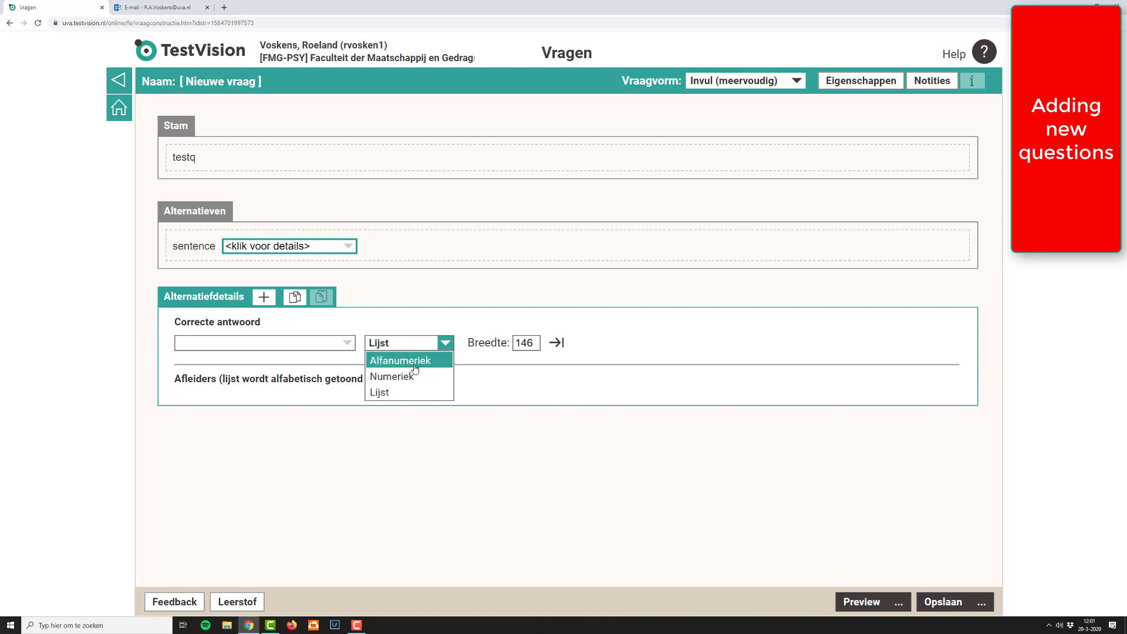
left_click(415, 365)
left_click(293, 341)
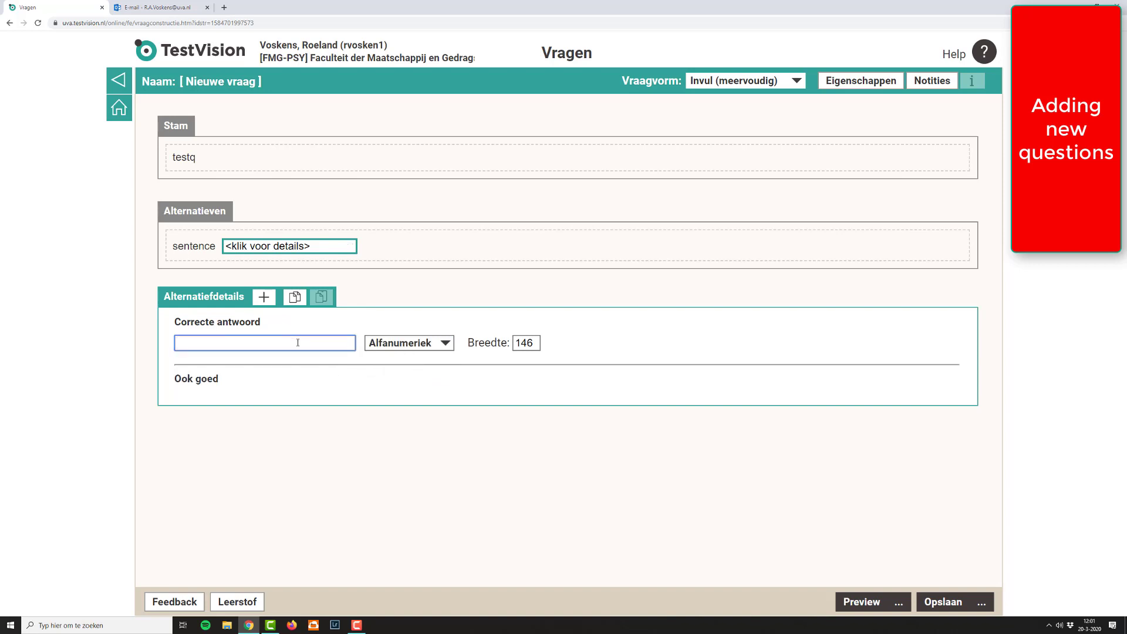
type("phrase")
Step: Switch the fill-in field's answer type to Numeriek and enter 3 as the correct answer
left_click(393, 343)
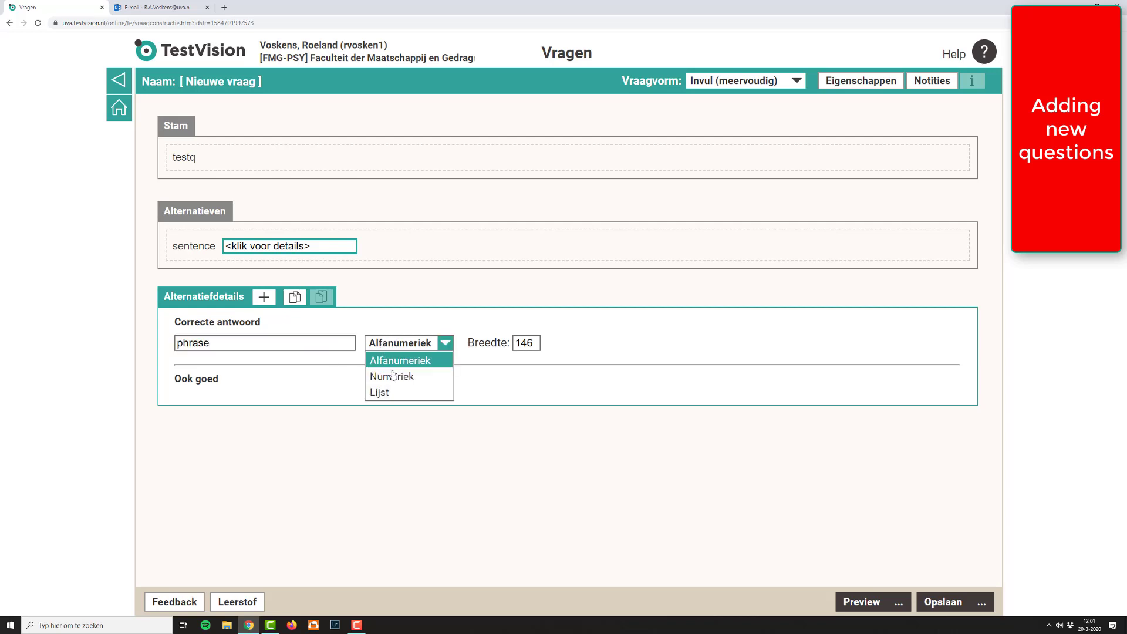
left_click(392, 376)
left_click(218, 346)
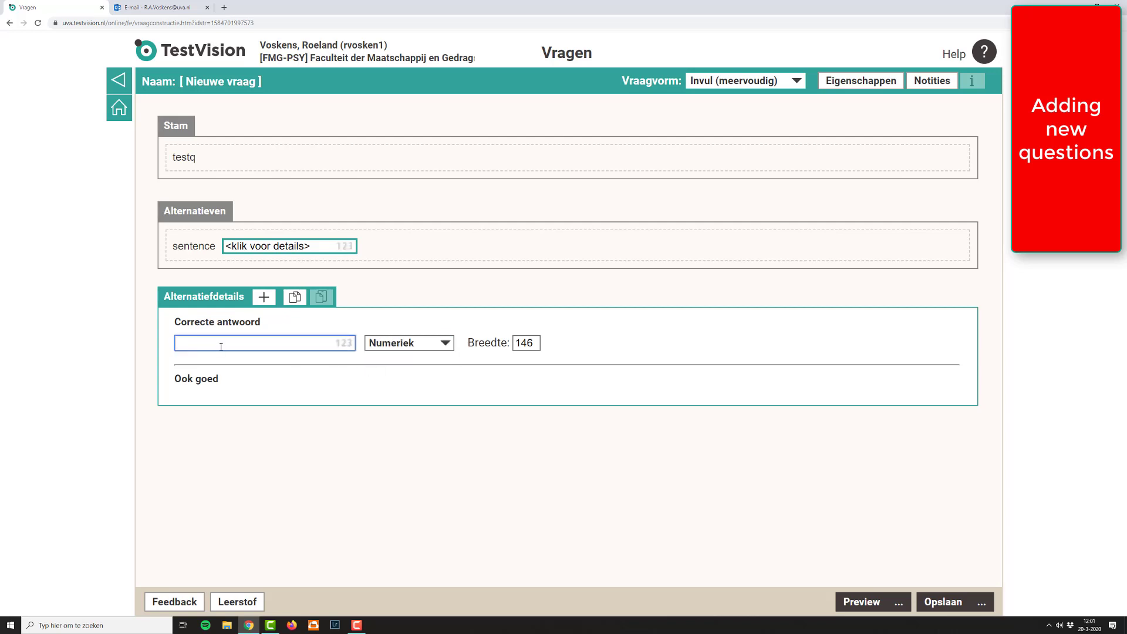
type("3")
Step: Change the fill-in field to a Lijst with "correct" as the correct answer, adding two distractor fields and entering "incorrect" in the first
left_click(415, 347)
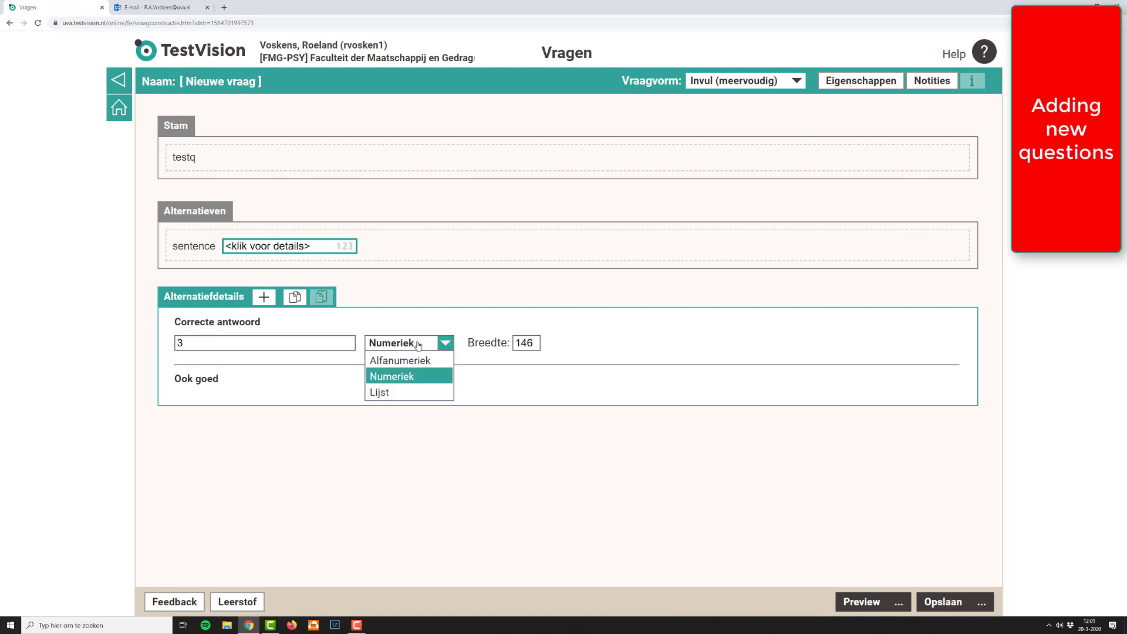
left_click(405, 396)
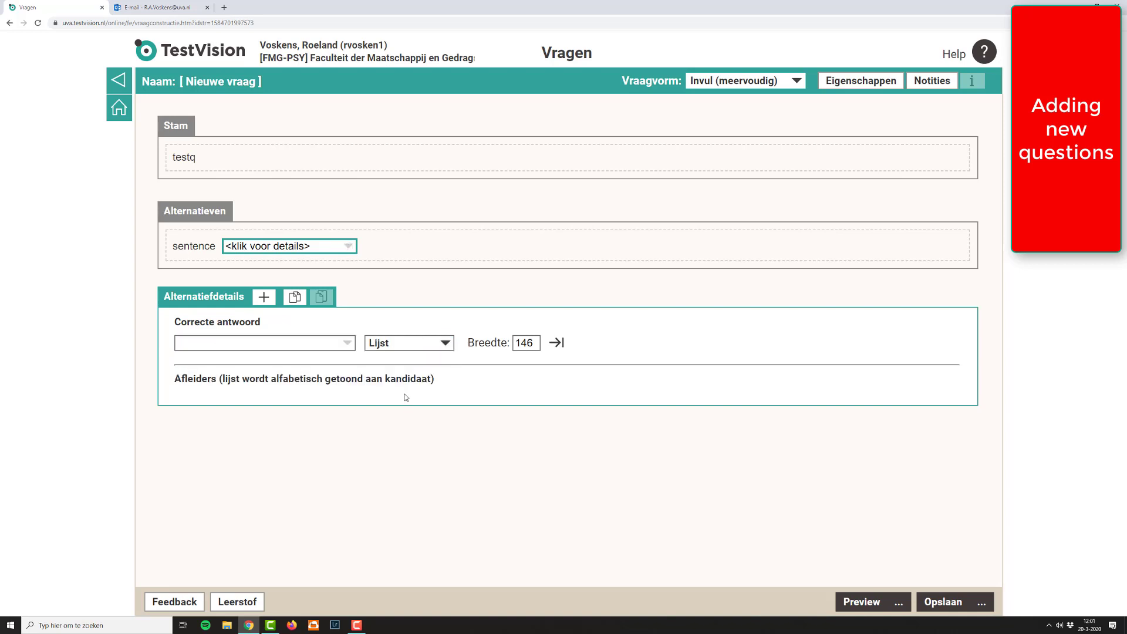
left_click(323, 341)
type("co")
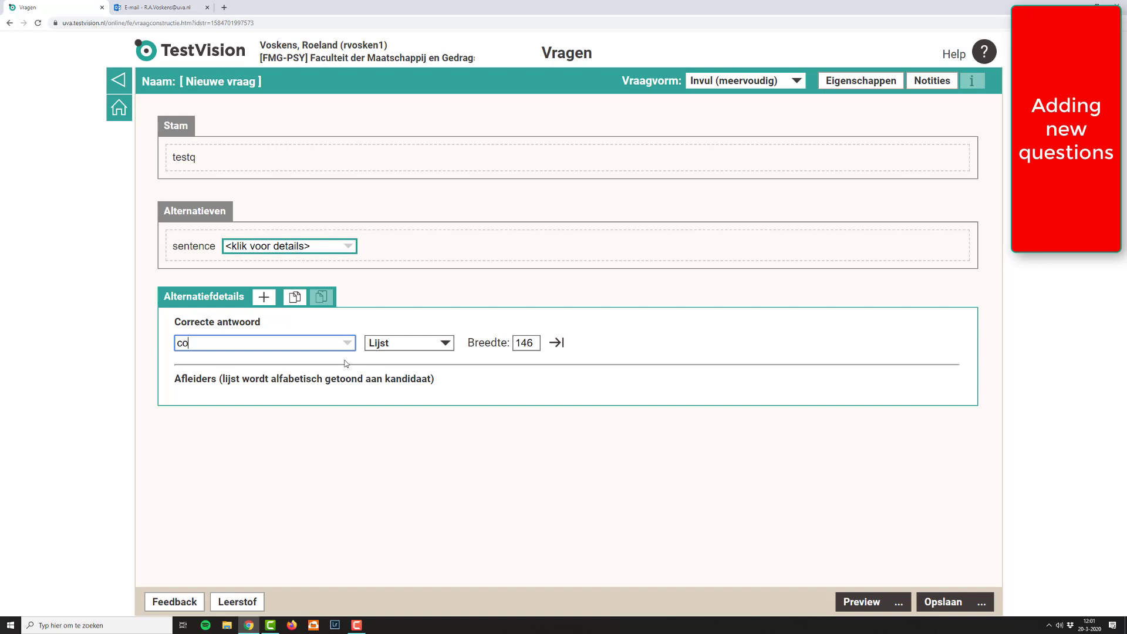
type("rrect")
left_click(265, 297)
left_click(265, 297)
left_click(281, 400)
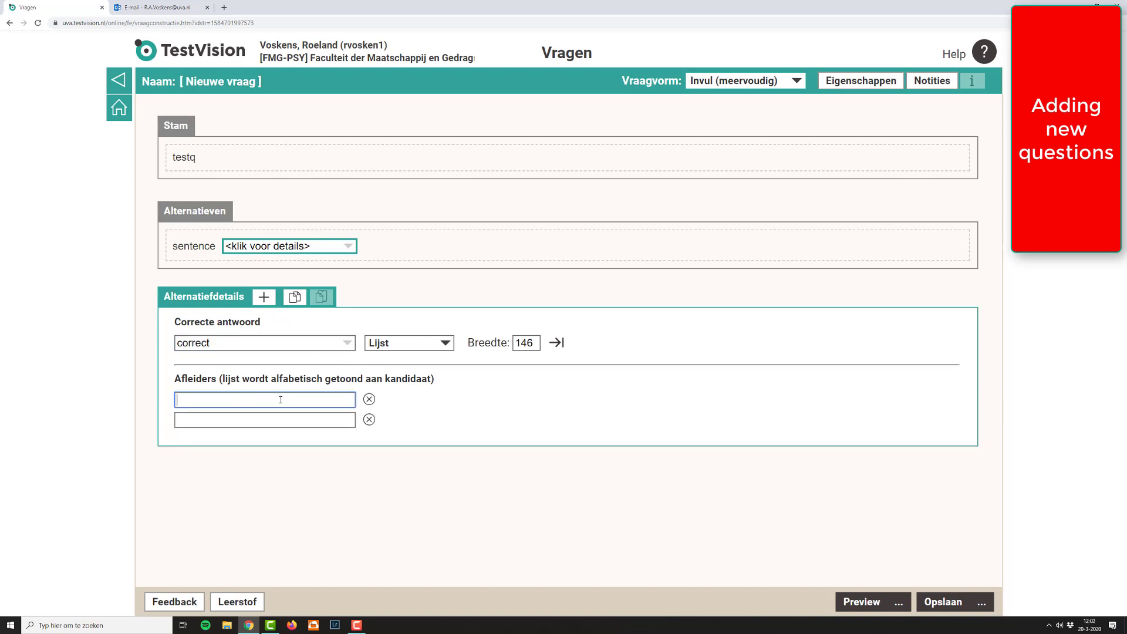
type("incorrect")
left_click(196, 424)
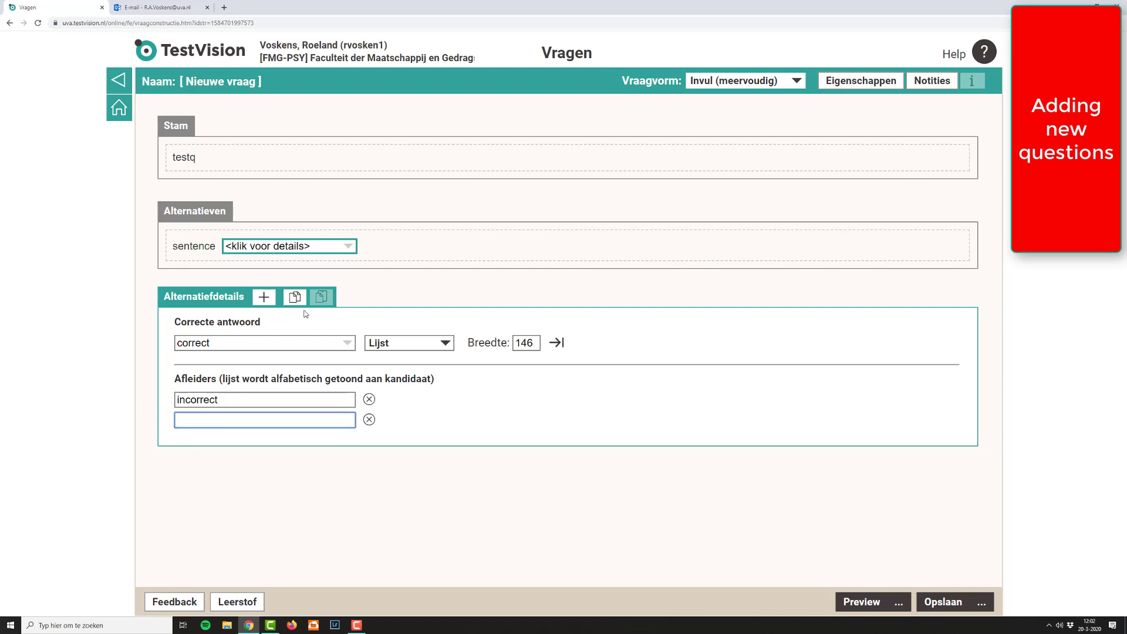
Step: Extend the fill-in sentence with "go ahead" and a second fill-in field, and open that field's details
left_click(399, 256)
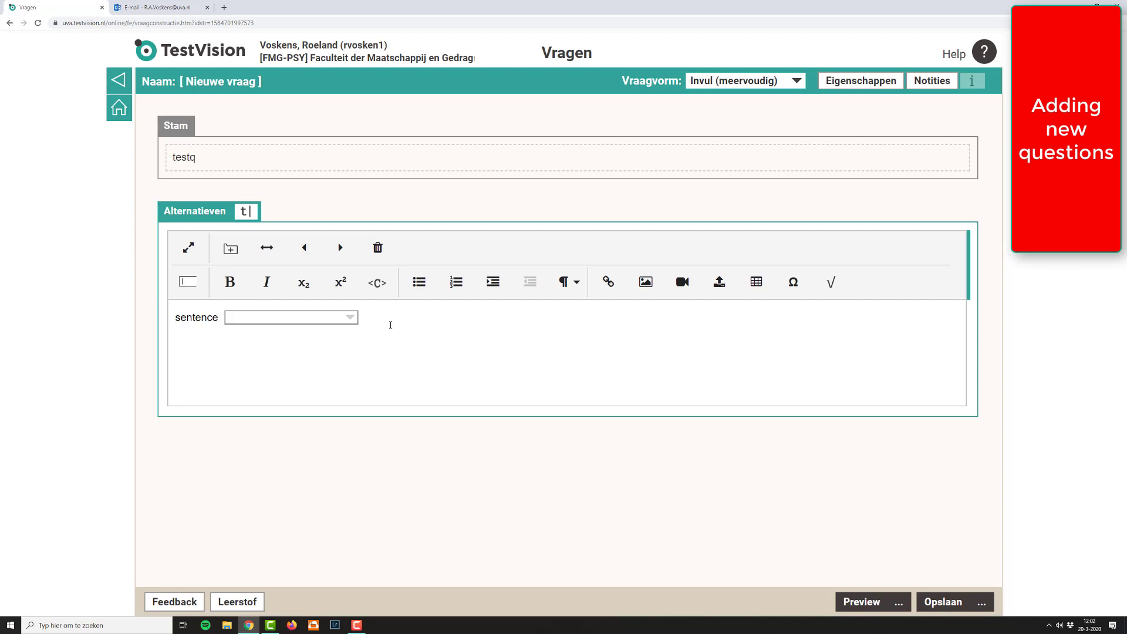
type("go ahead")
left_click(189, 283)
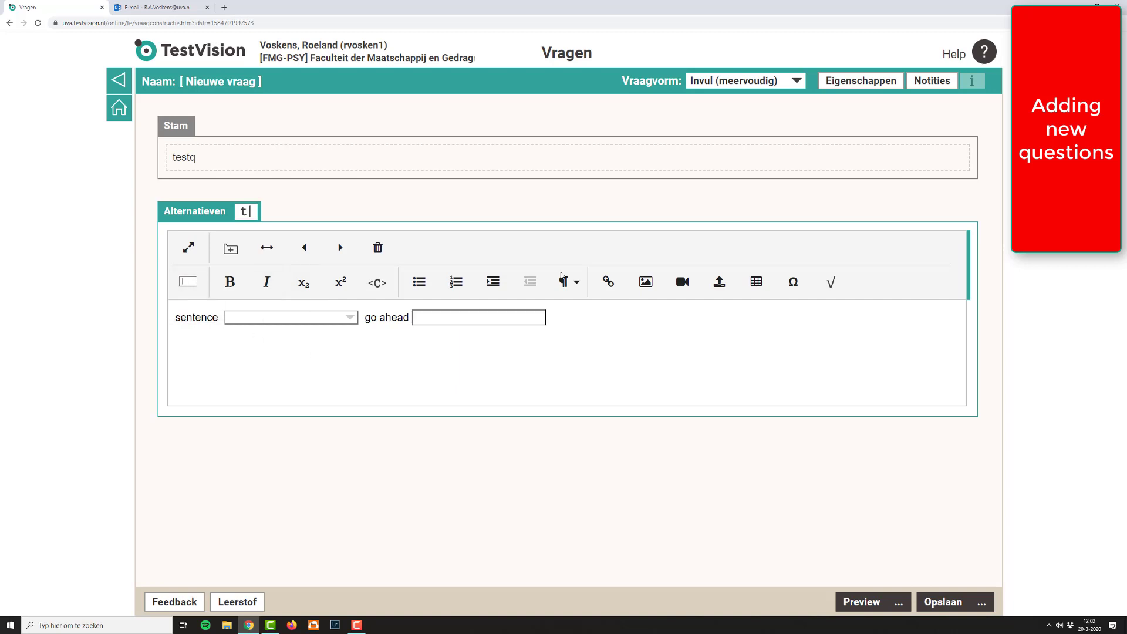
left_click(474, 320)
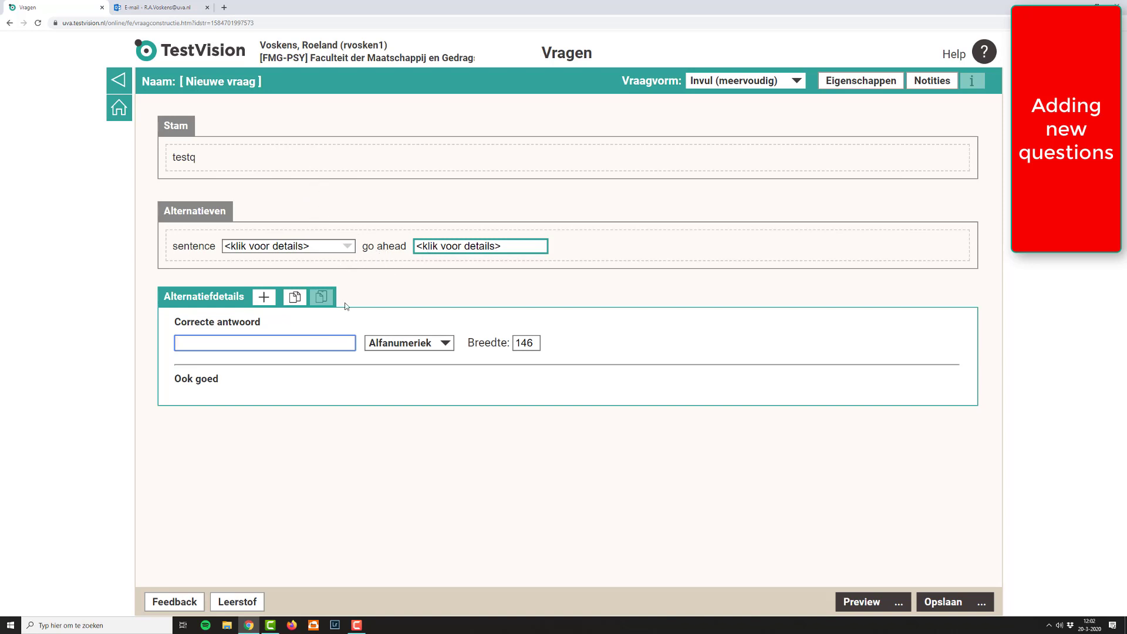
Step: Choose Alfanumeriek as the second fill-in field's answer type, and reopen the first field's details
left_click(439, 345)
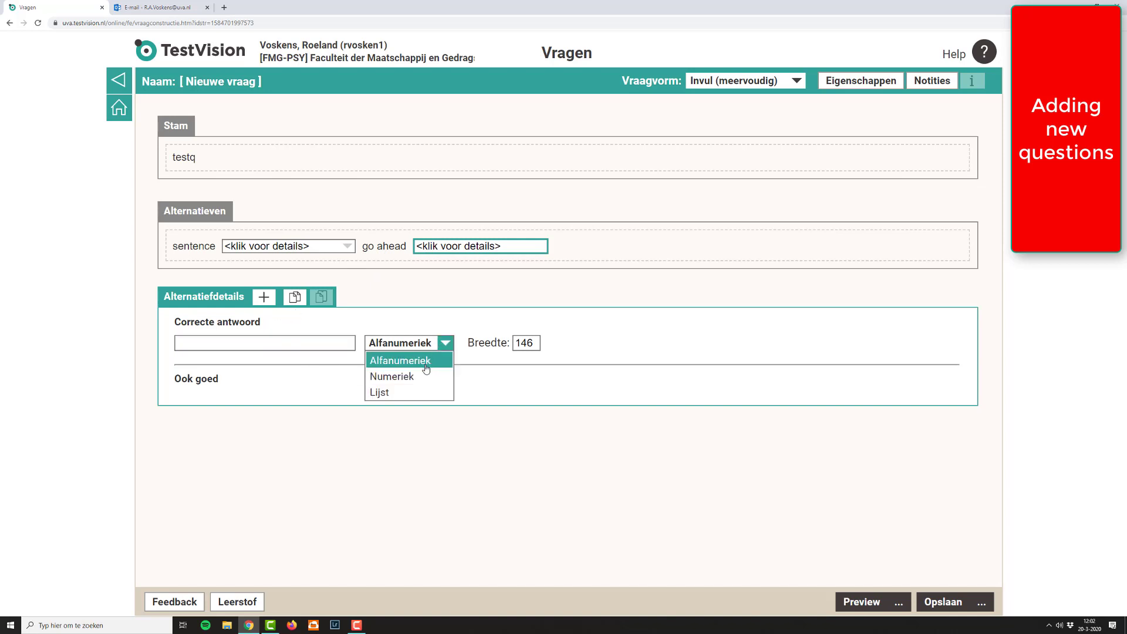
left_click(389, 361)
left_click(250, 343)
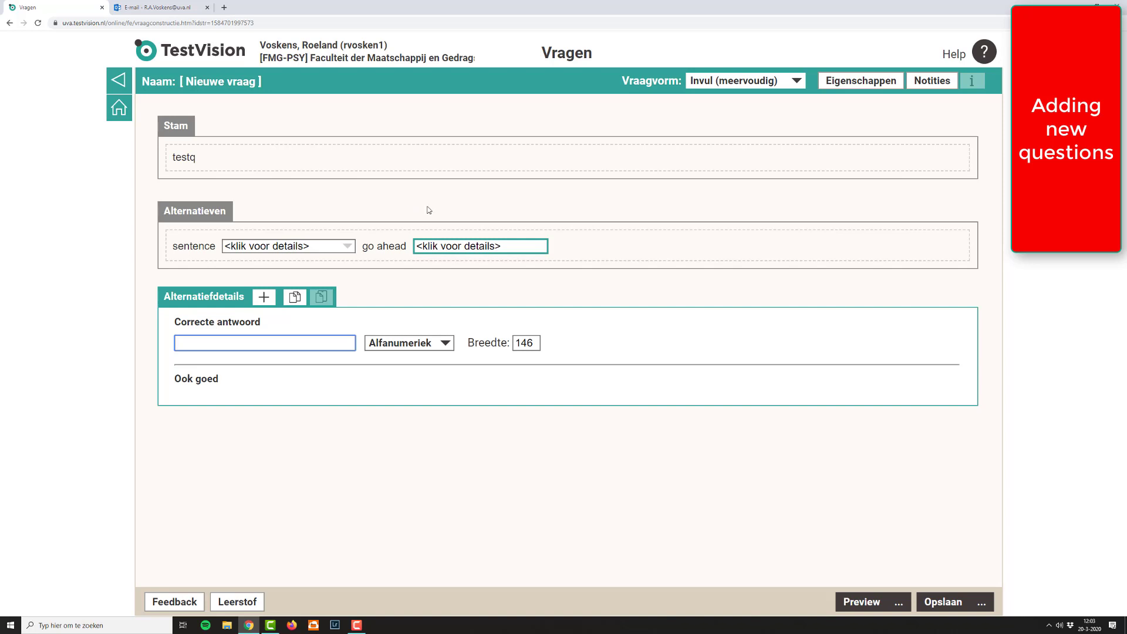
left_click(305, 247)
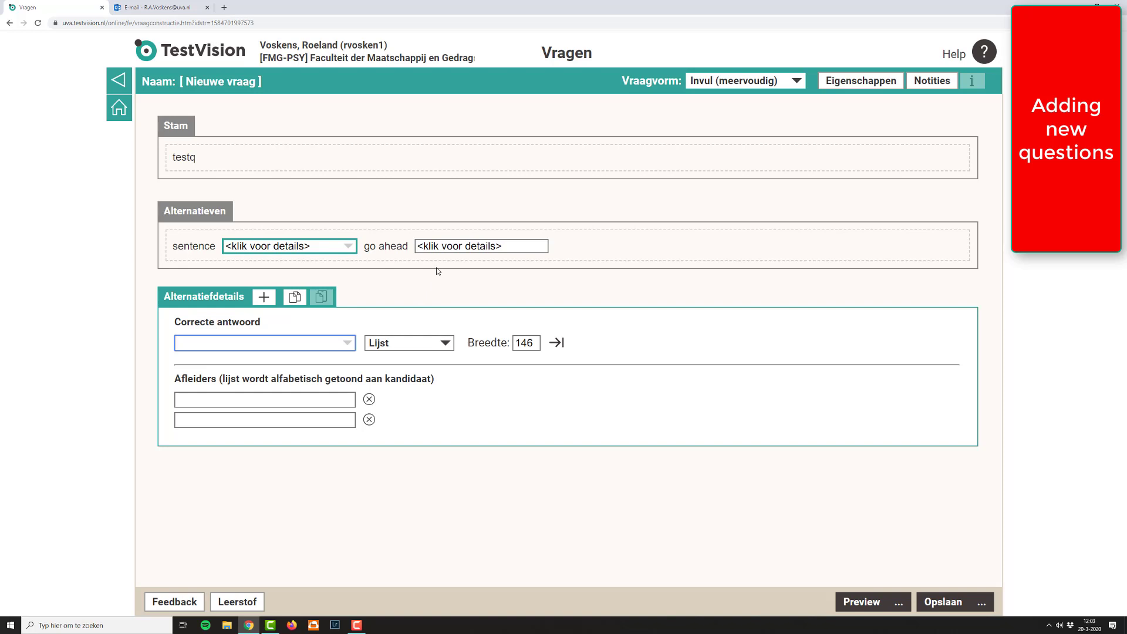
Step: Change the question form to Een-uit-meer and add two empty answer alternatives
left_click(723, 82)
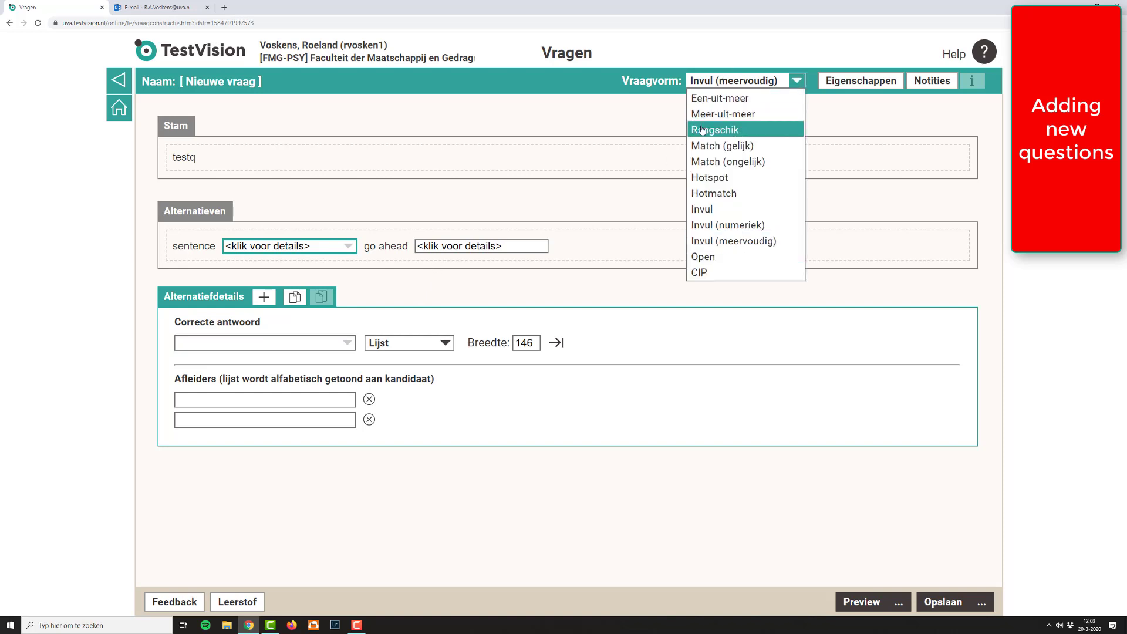
left_click(704, 92)
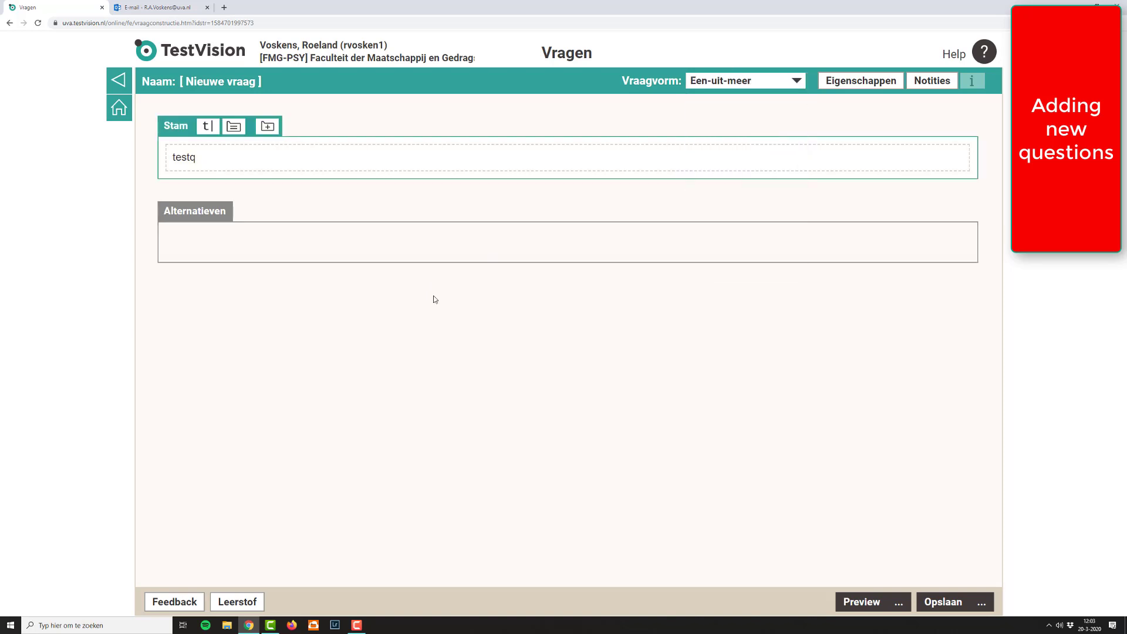
left_click(226, 232)
left_click(245, 211)
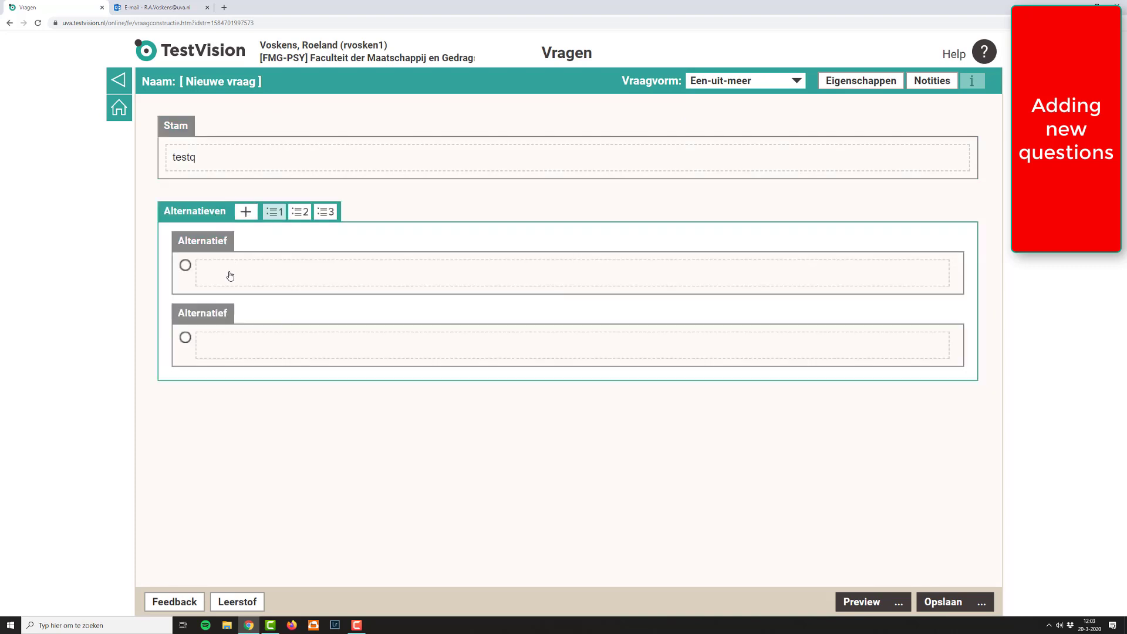
Step: Enter 1 and 2 as the texts of the two alternatives and mark alternative 2 as correct
left_click(230, 276)
type("1")
left_click(256, 498)
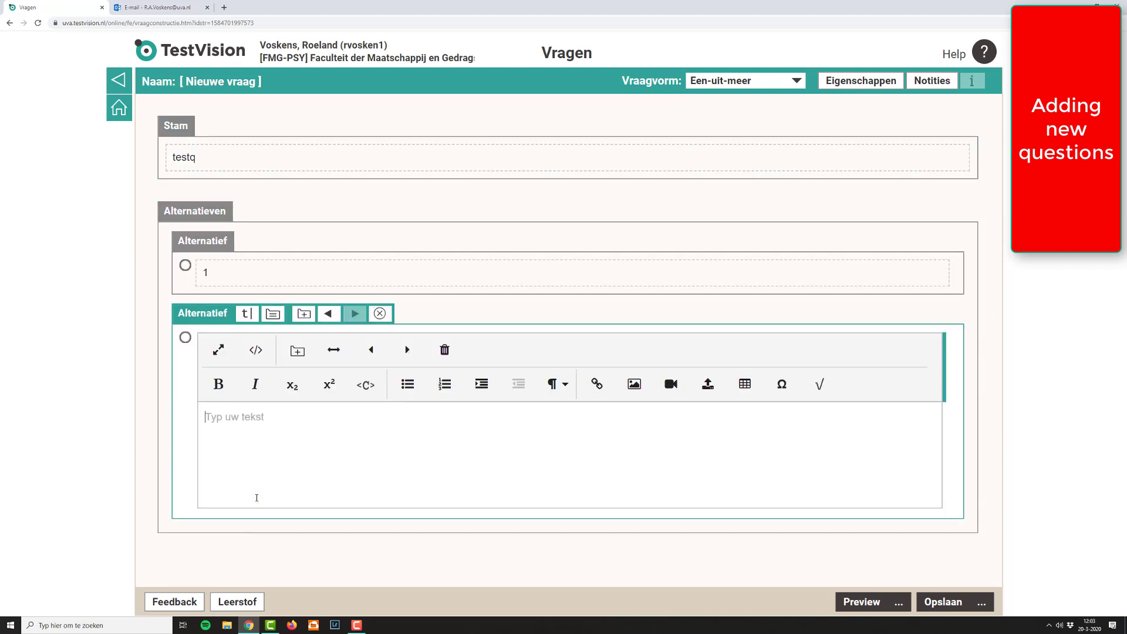
type("2")
left_click(41, 441)
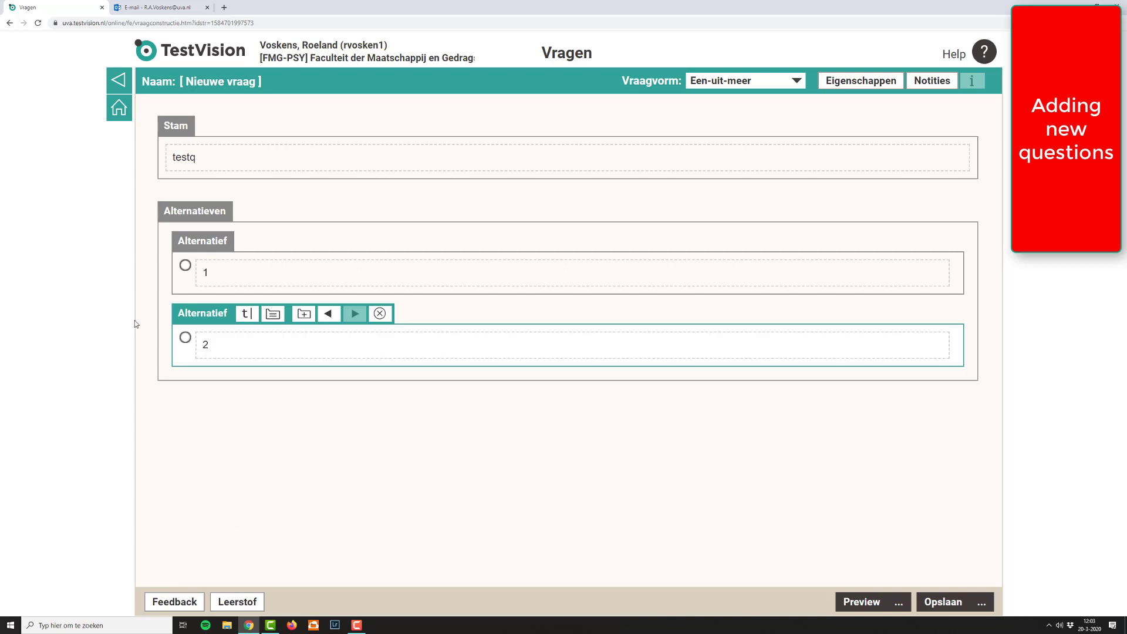
left_click(186, 339)
Step: Start saving the question and change its status to Approved (Aan)
left_click(930, 605)
left_click(467, 203)
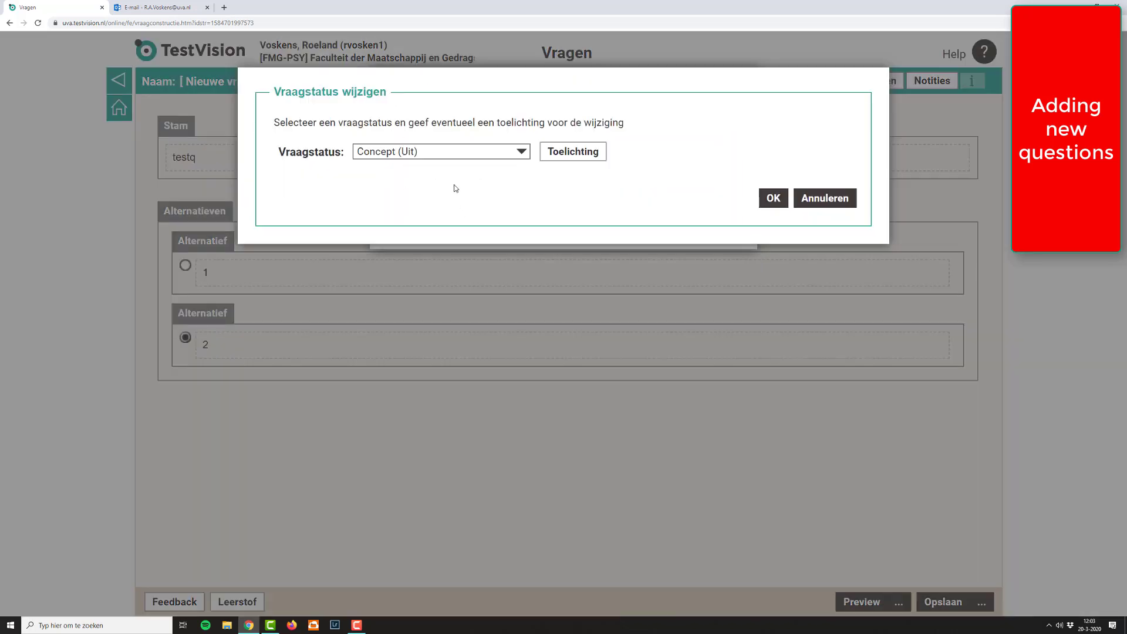
left_click(443, 151)
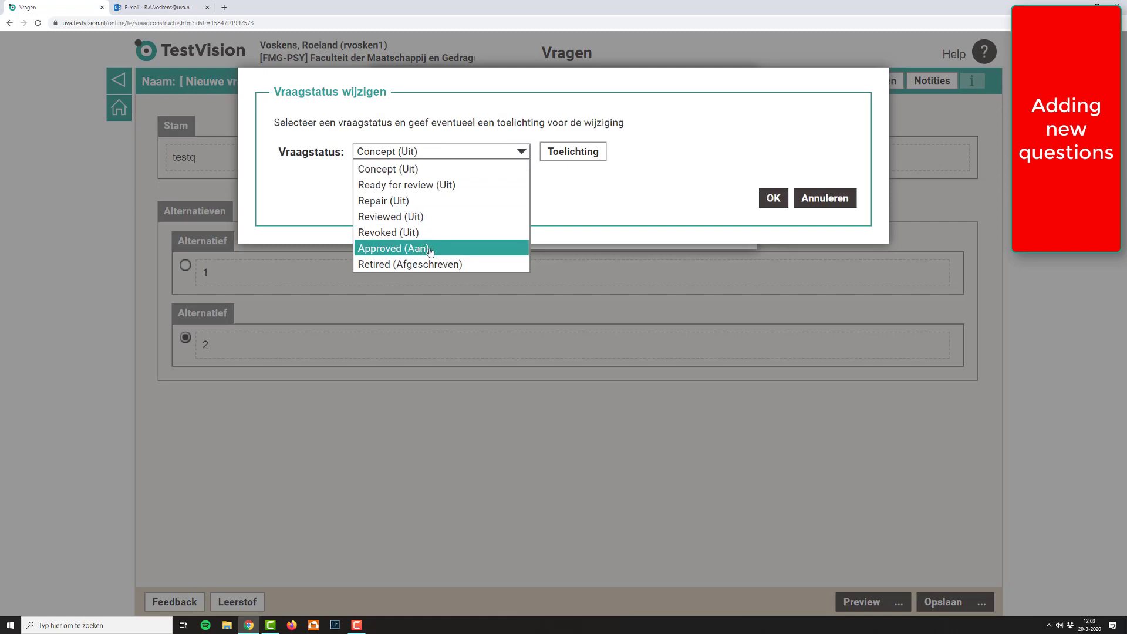
left_click(431, 251)
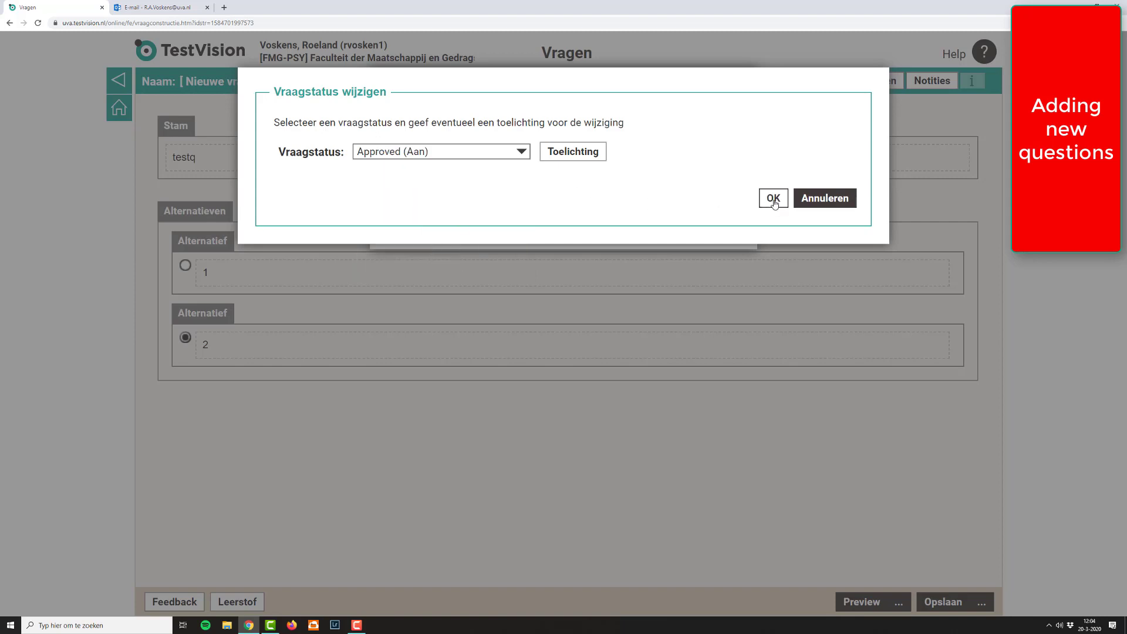
left_click(467, 152)
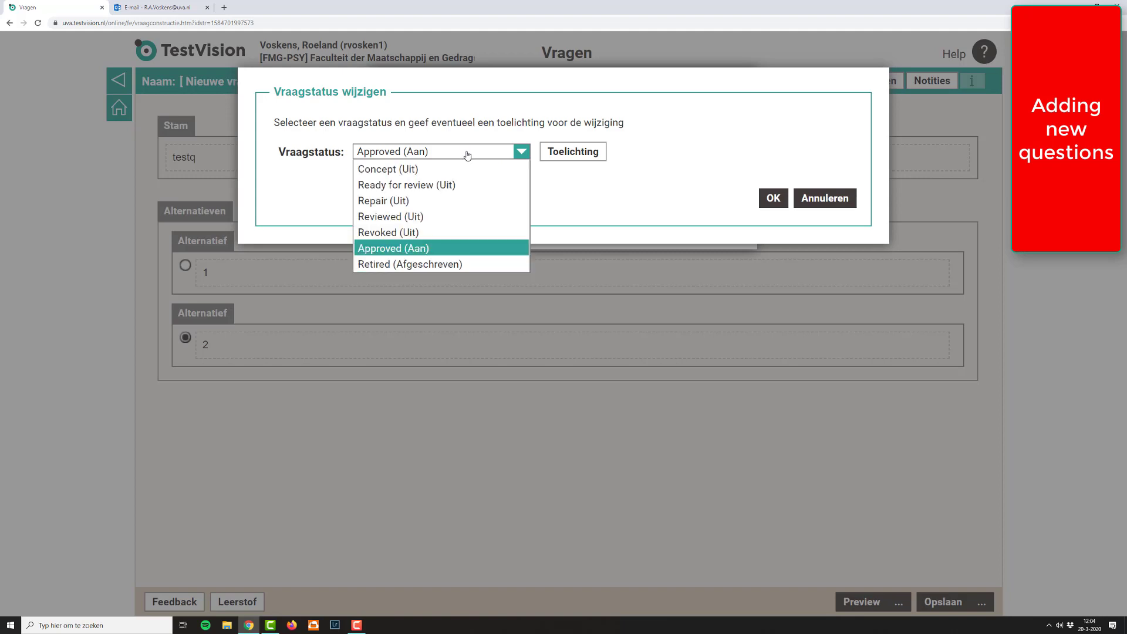
left_click(442, 248)
left_click(772, 200)
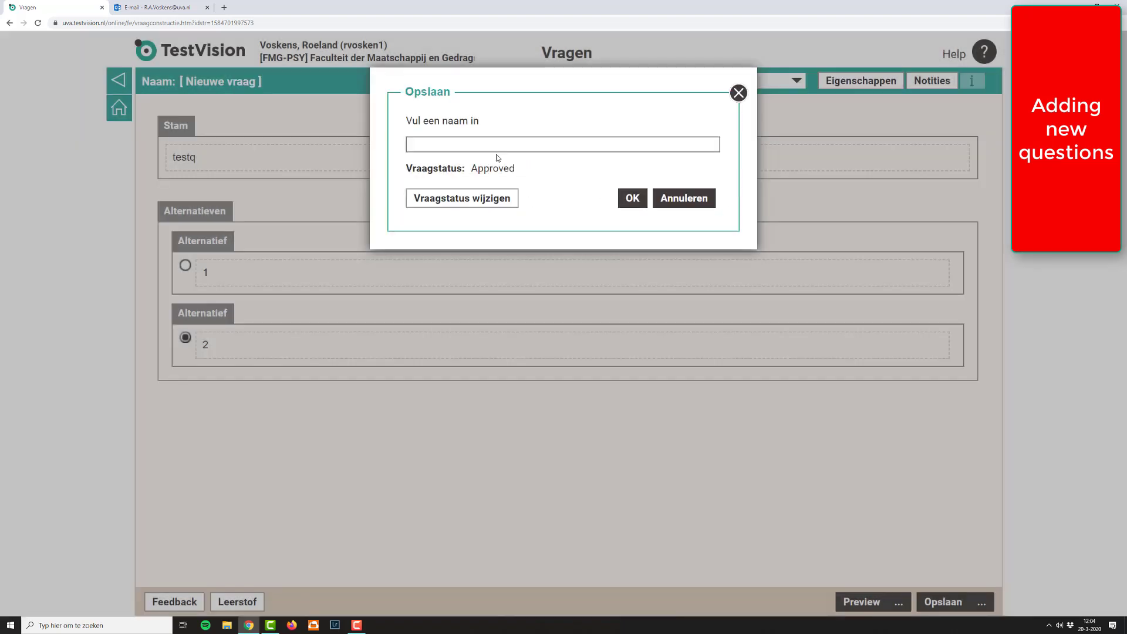
Step: Name the question "TestQ" and complete the save
left_click(490, 144)
type("TestQ")
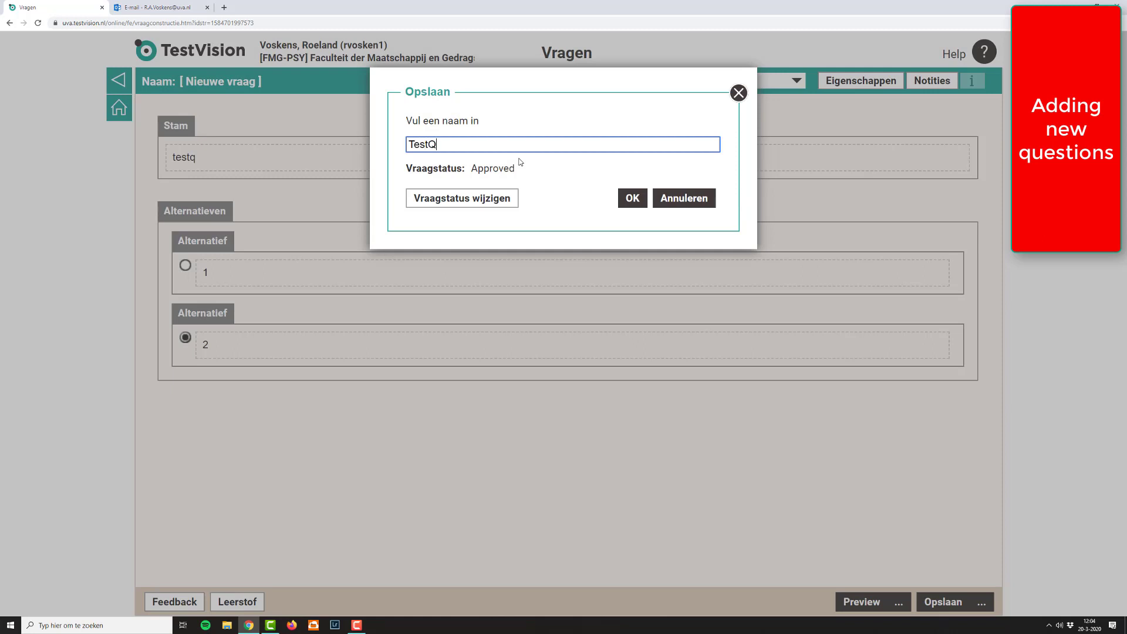
left_click(627, 203)
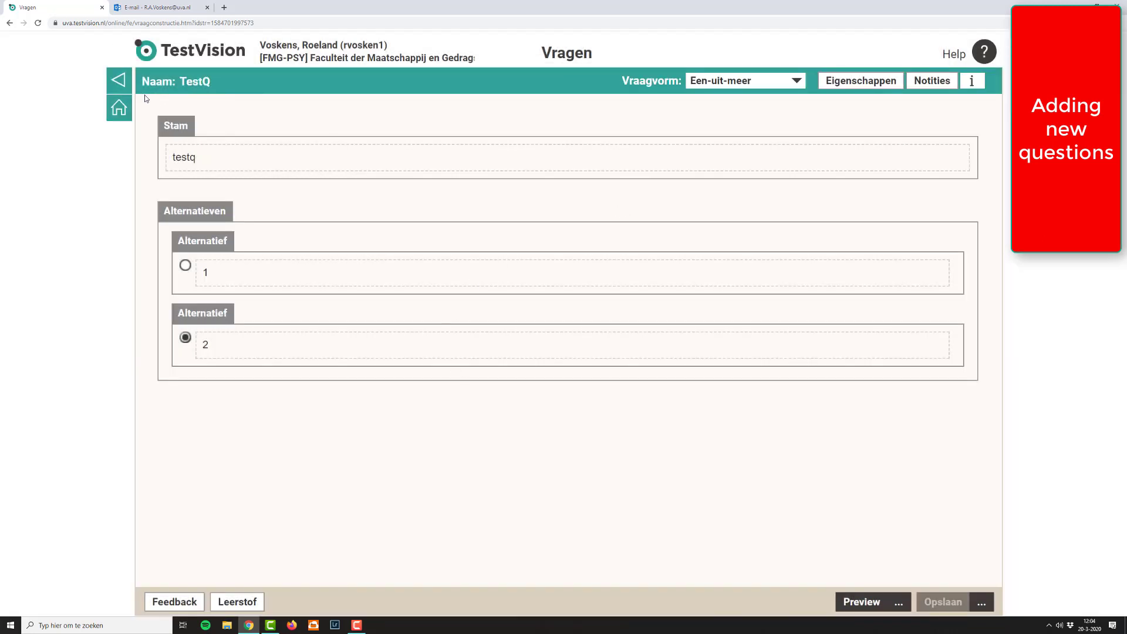
Step: Return to the question overview and select TestQ in the Social Psychology folder
left_click(118, 81)
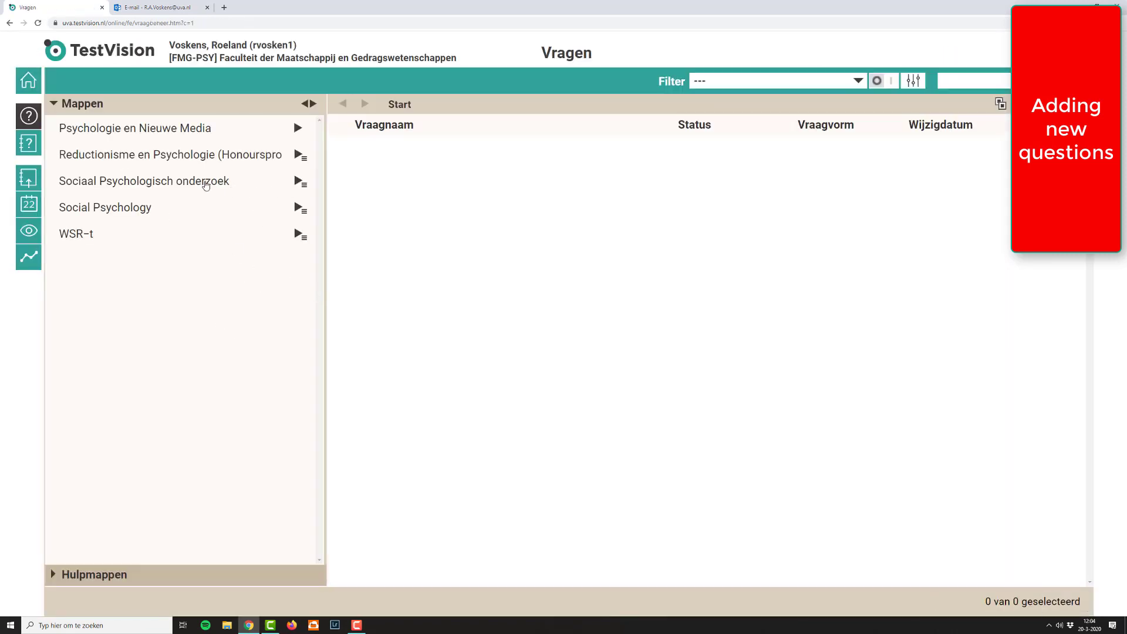
left_click(140, 210)
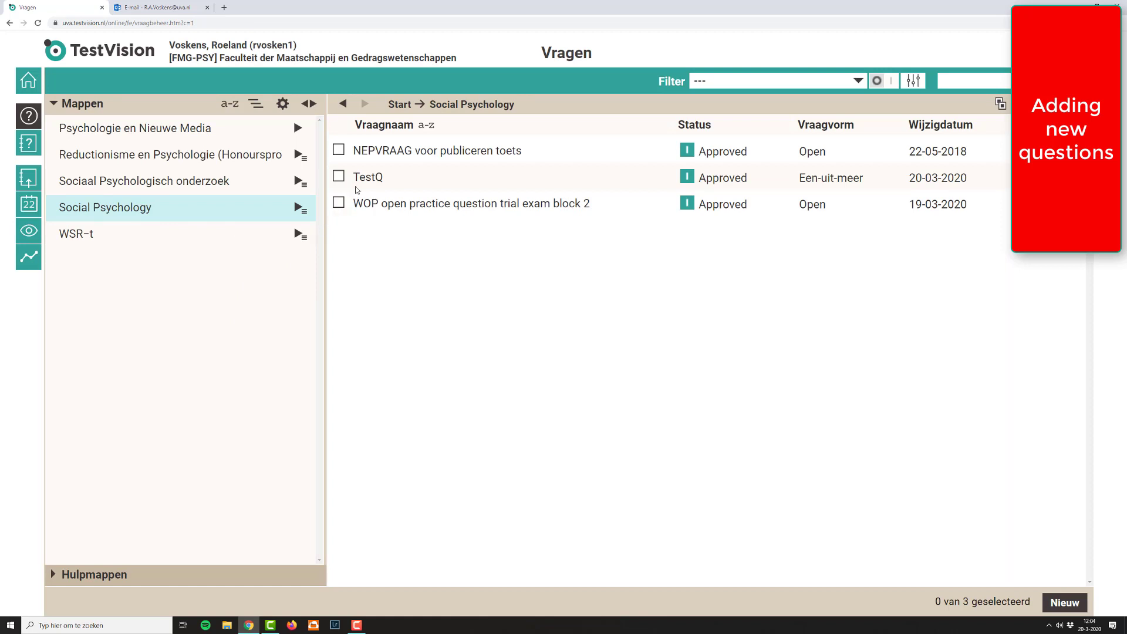
left_click(365, 183)
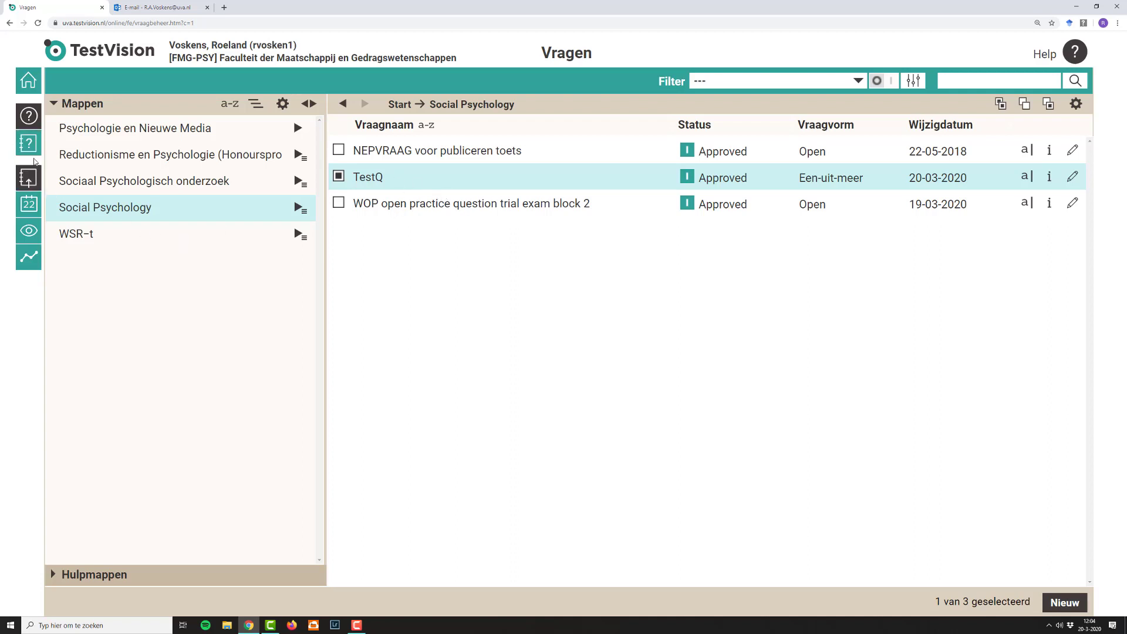
Step: Switch to the tests overview and open the Summatief folder under Social Psychology
left_click(36, 150)
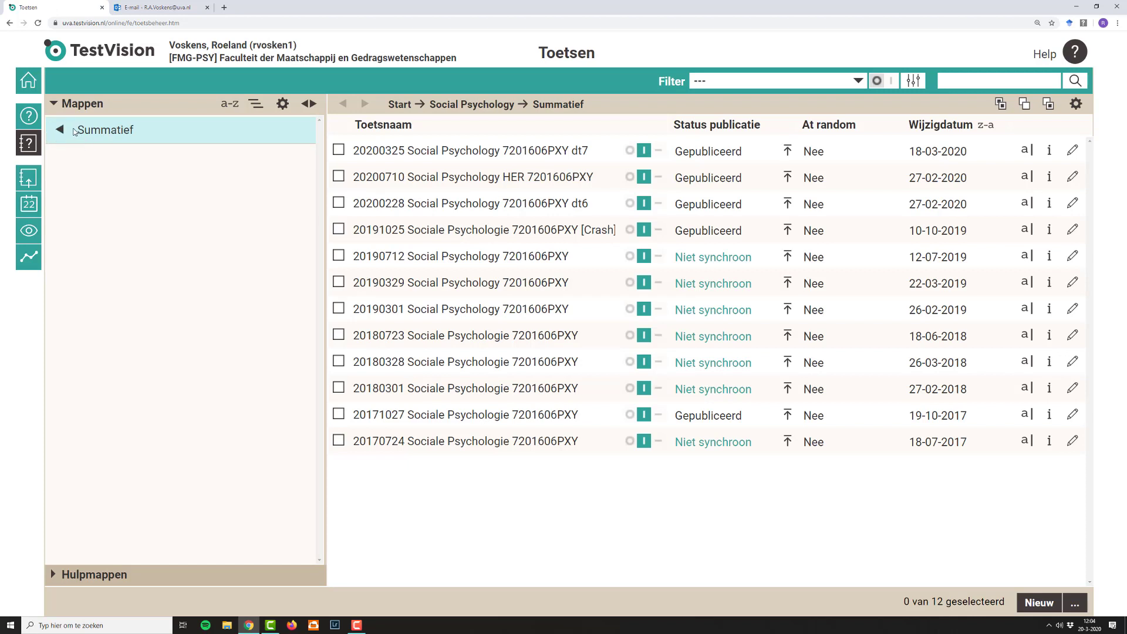
left_click(69, 131)
left_click(69, 130)
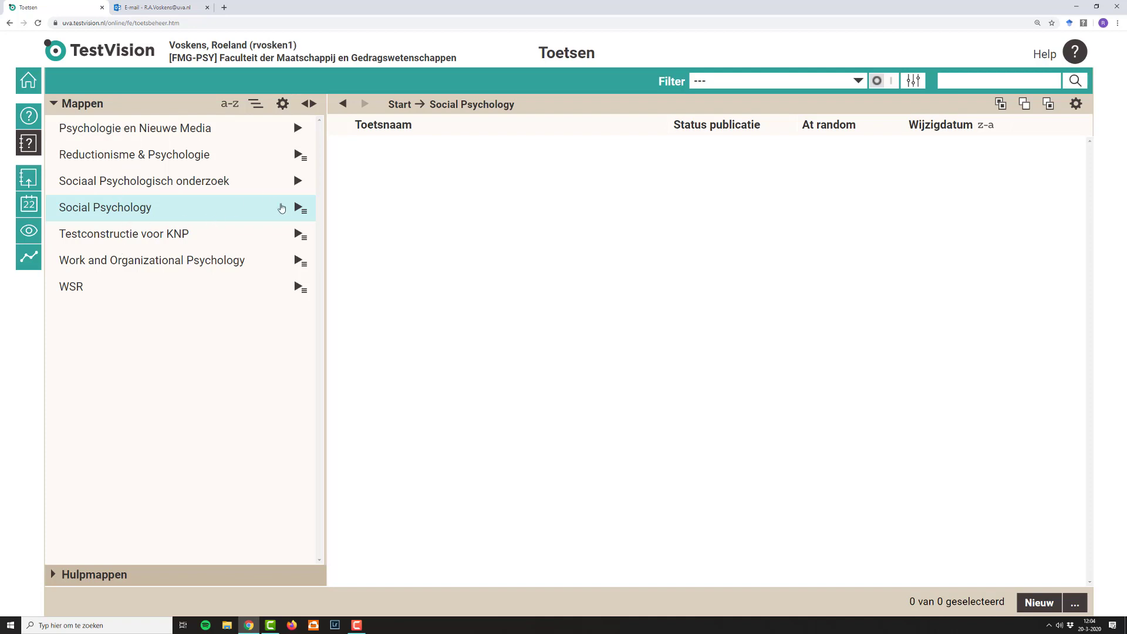
left_click(298, 208)
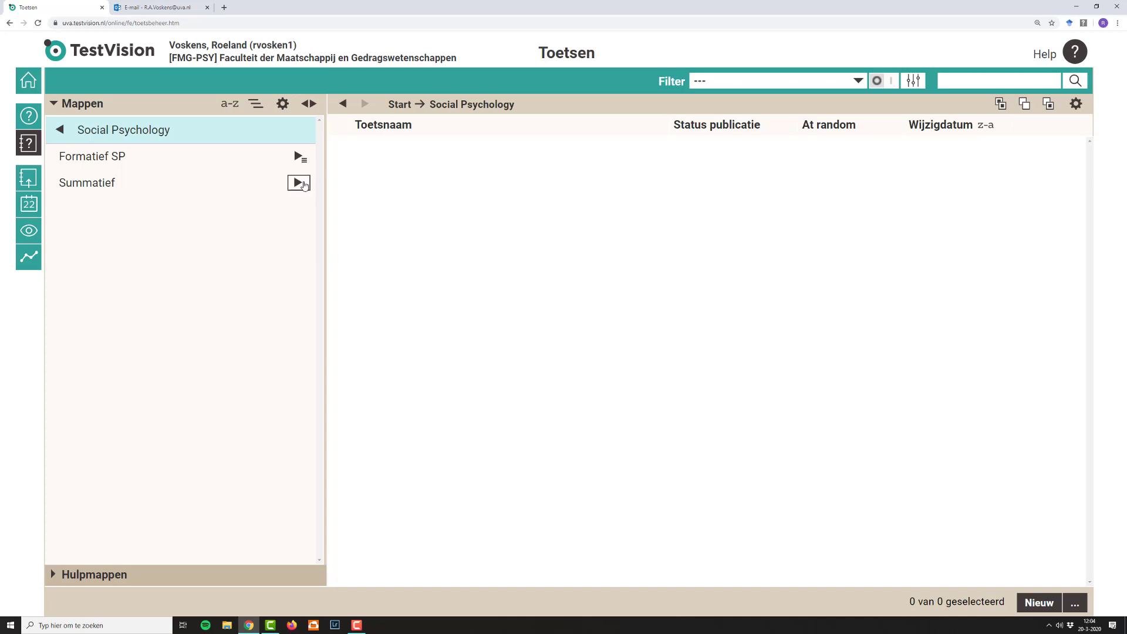
left_click(303, 185)
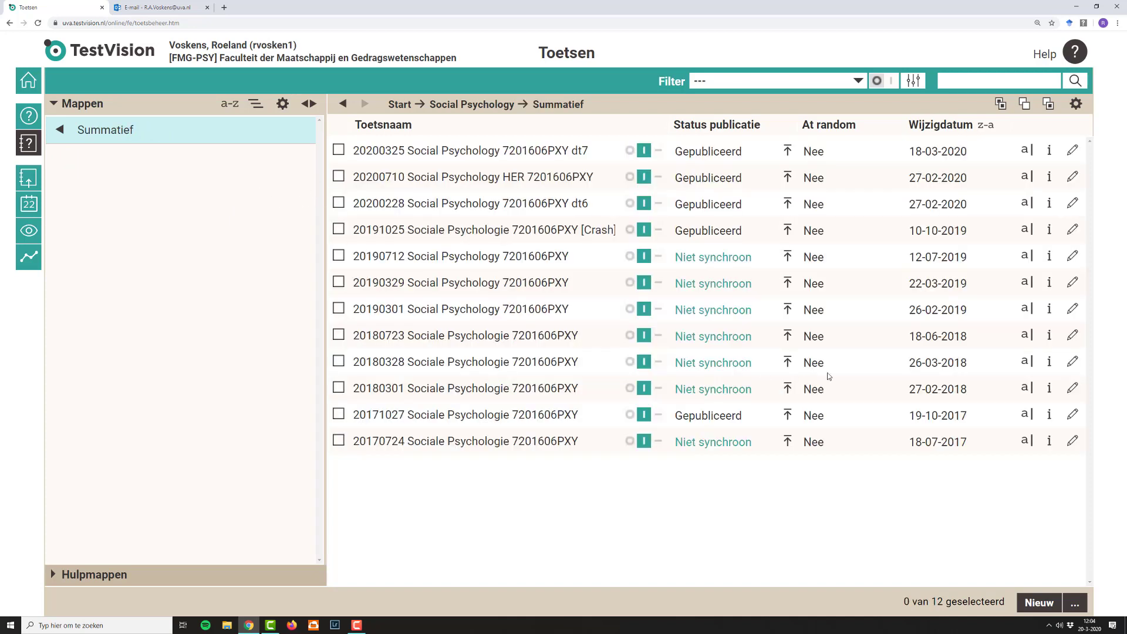
Step: Create a new test, show its question-order and instruction settings, and choose the template "EN Sum met score inzage"
left_click(1038, 604)
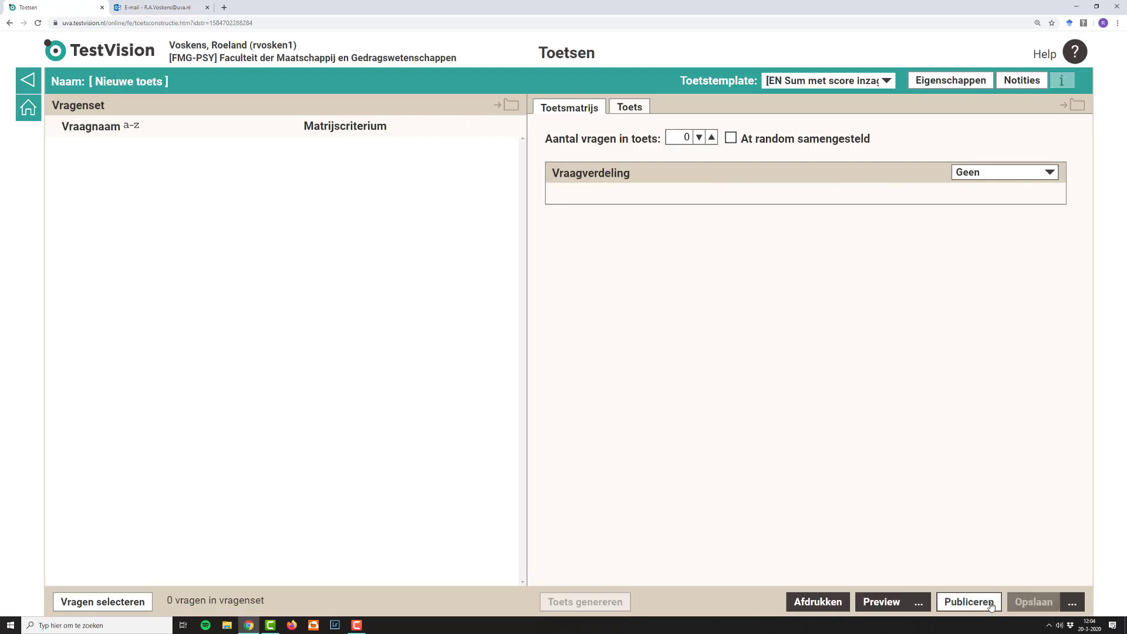
left_click(632, 108)
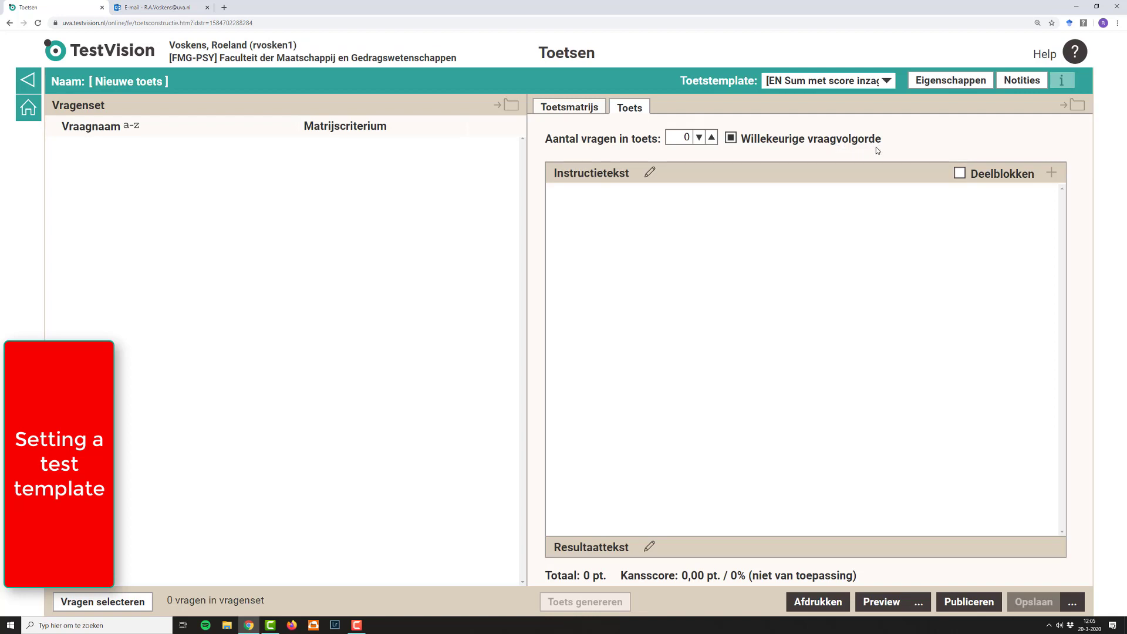
left_click(883, 79)
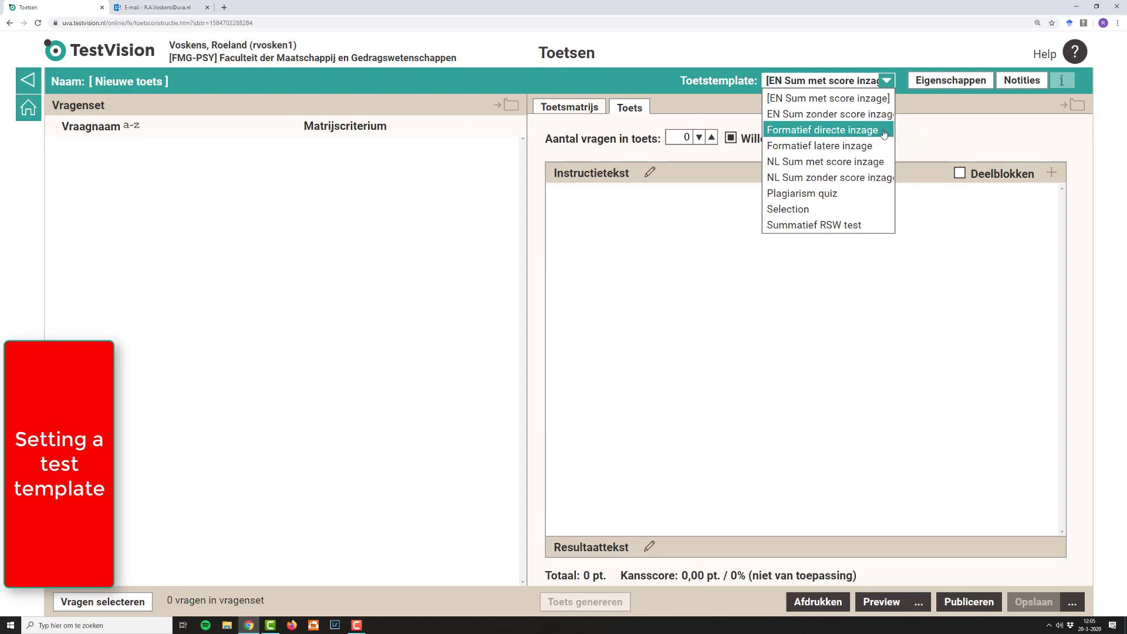
left_click(874, 100)
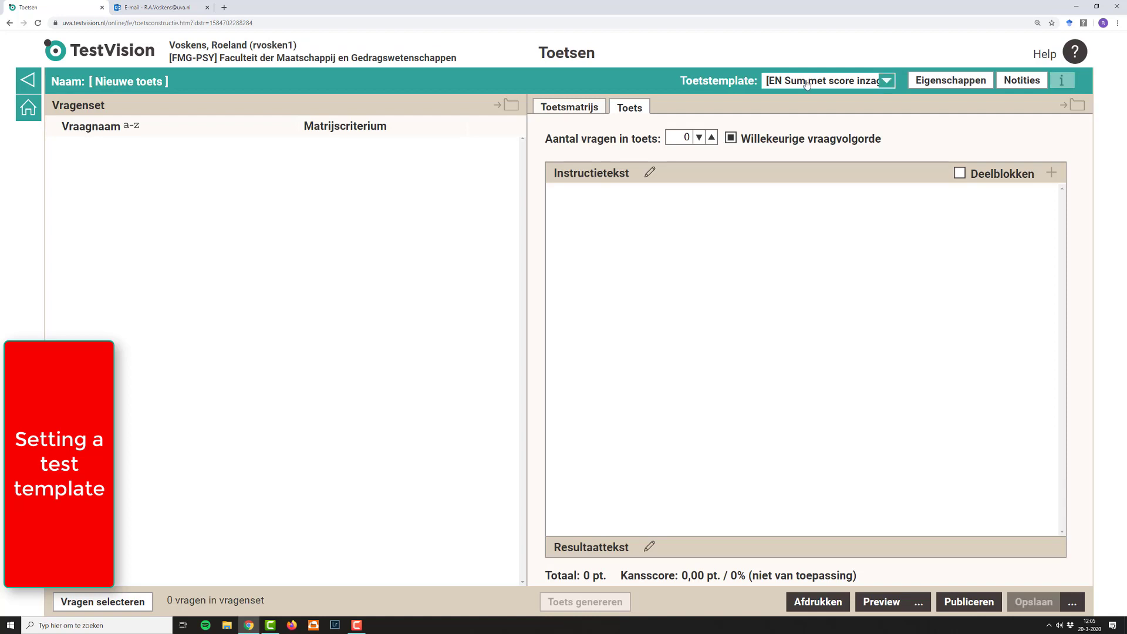
Step: In the test properties, turn off the maximum test duration and enable "Vragen eenmalig tonen" so each question is shown only once
left_click(936, 84)
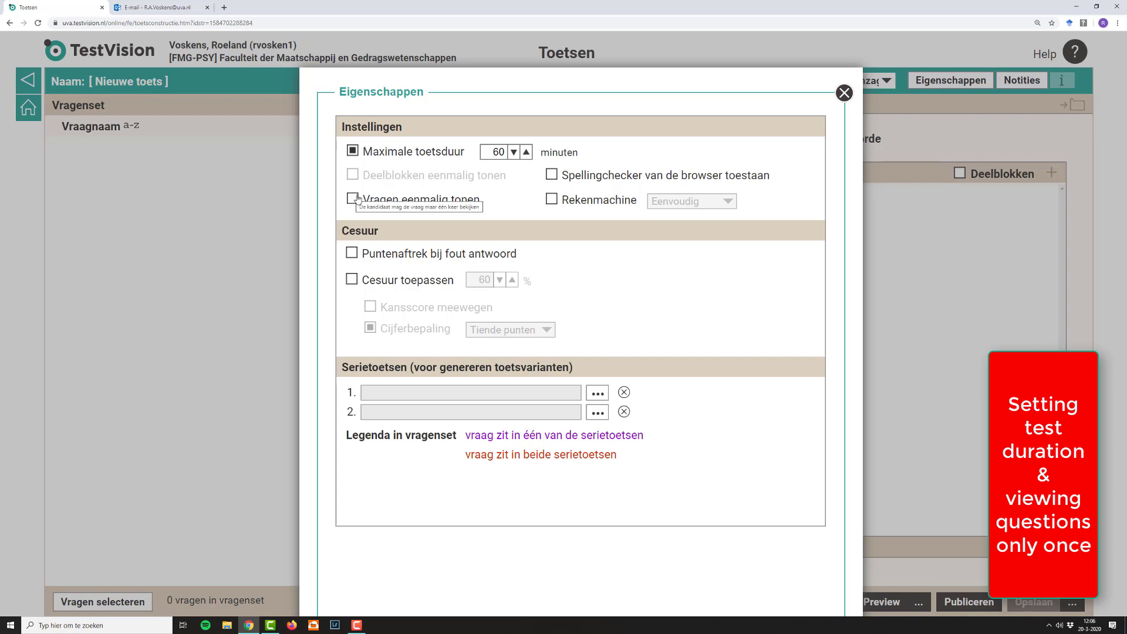
left_click(354, 153)
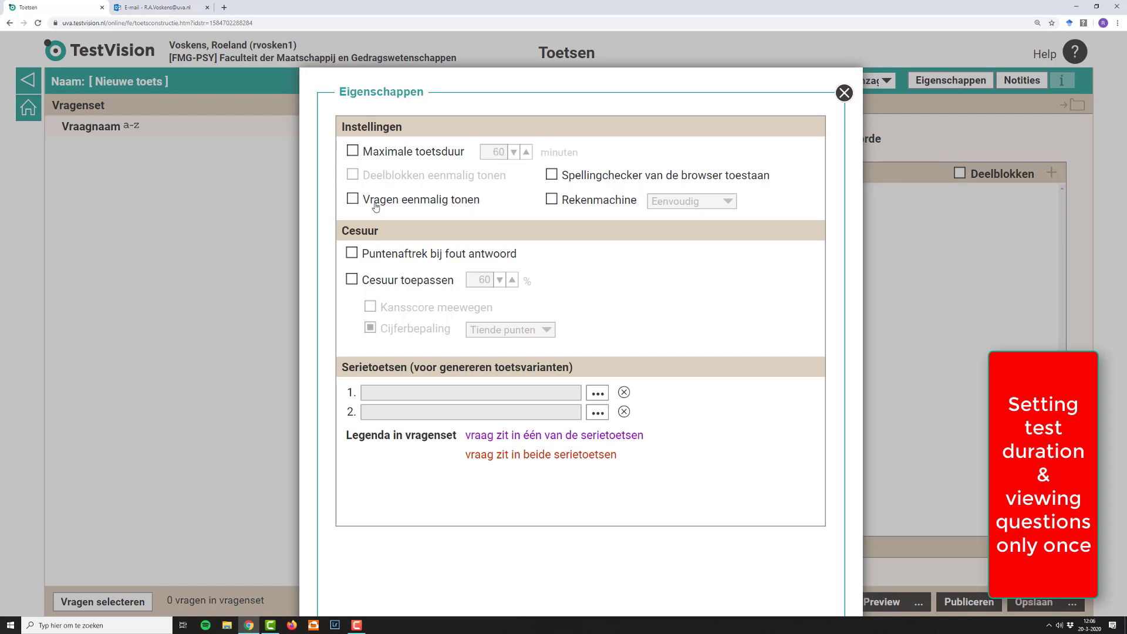
left_click(354, 200)
left_click(354, 201)
left_click(354, 202)
Step: Turn the maximum test duration back on, enter a different number of minutes, and close the test properties
left_click(353, 152)
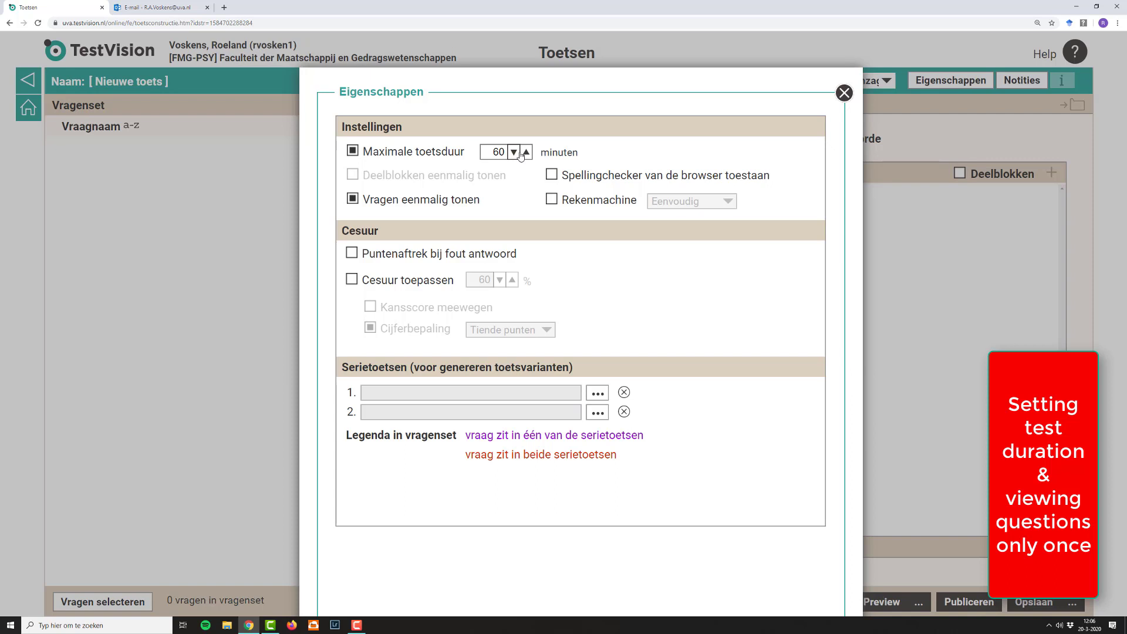
left_click_drag(491, 152, 498, 153)
type("4")
left_click(843, 96)
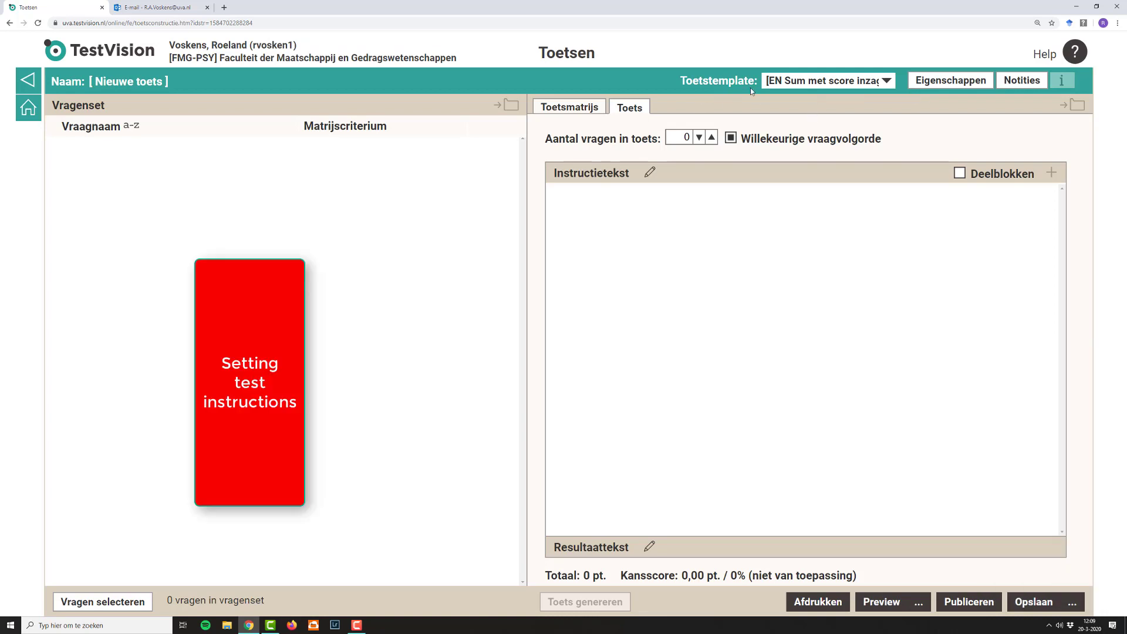
Step: Insert the template text into the test's instruction text, open its first text block for editing, and close the instruction window
left_click(650, 173)
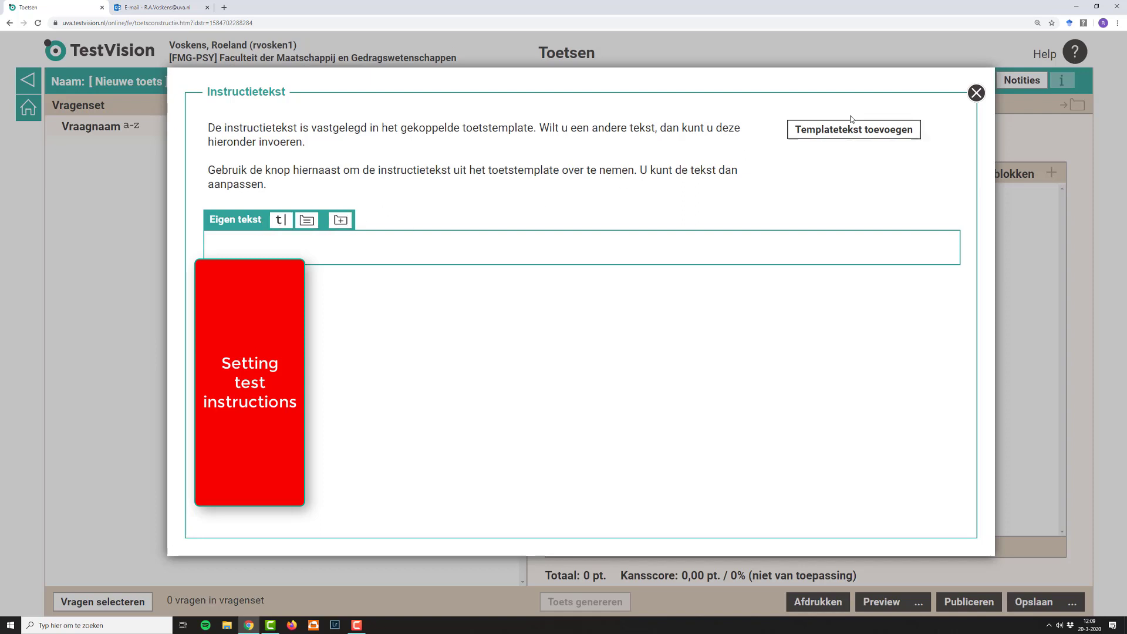
left_click(823, 139)
scroll(378, 253, "down", 3)
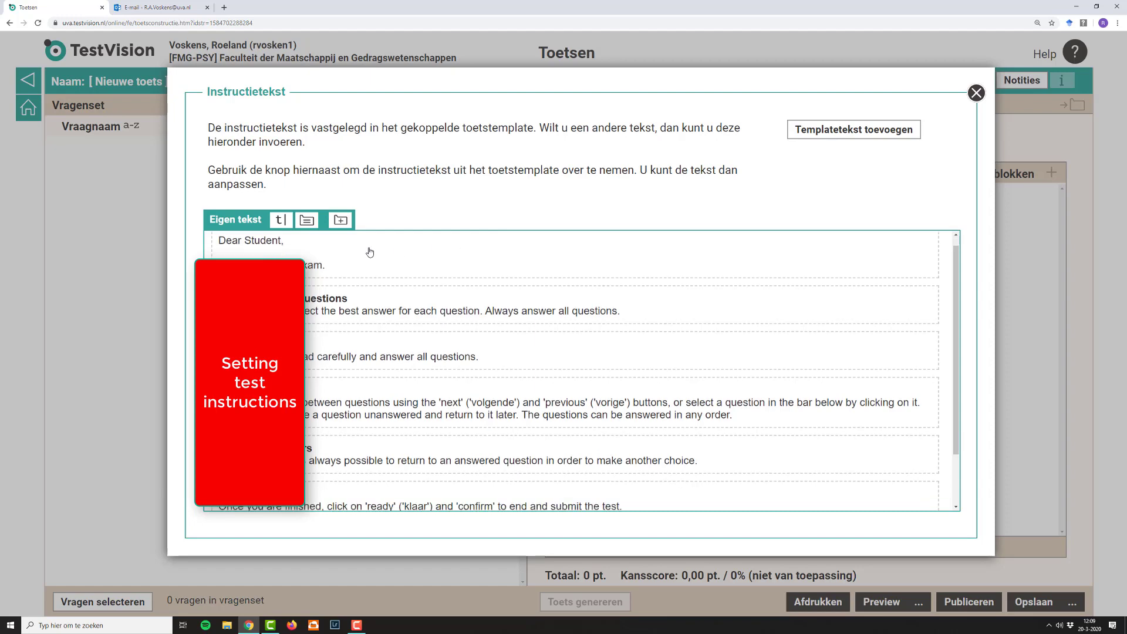
scroll(402, 311, "up", 3)
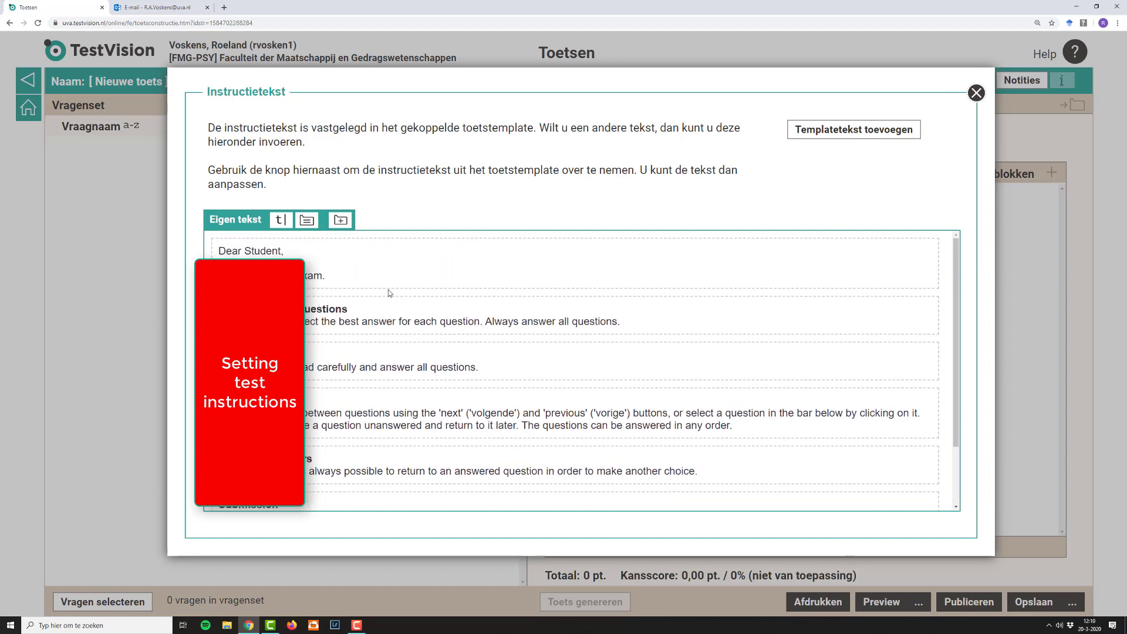
left_click(330, 260)
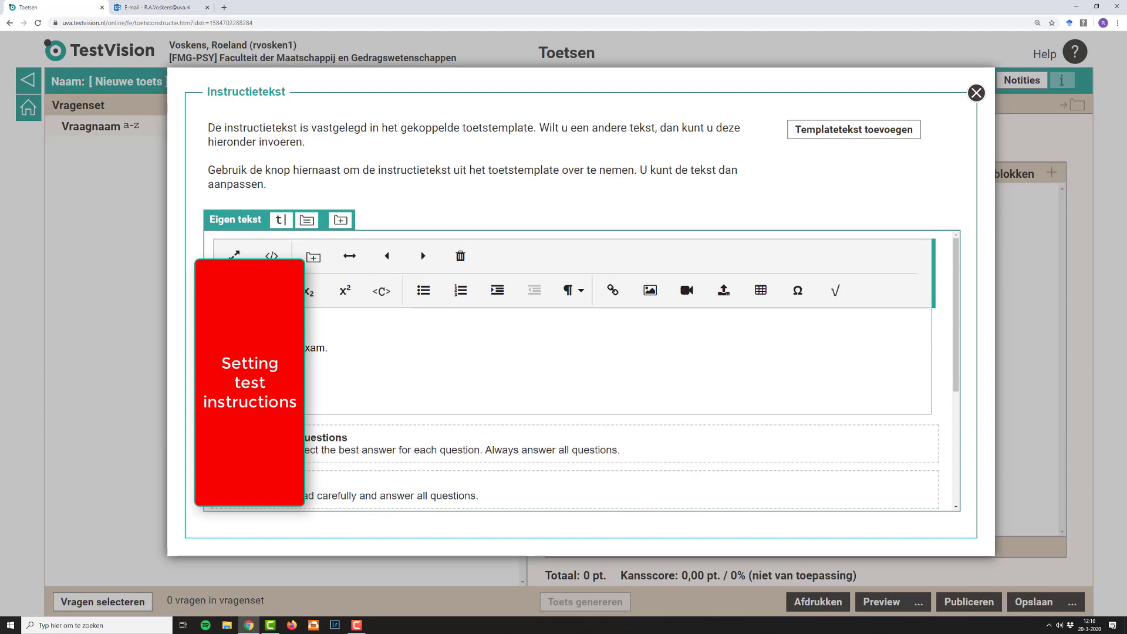
left_click(974, 97)
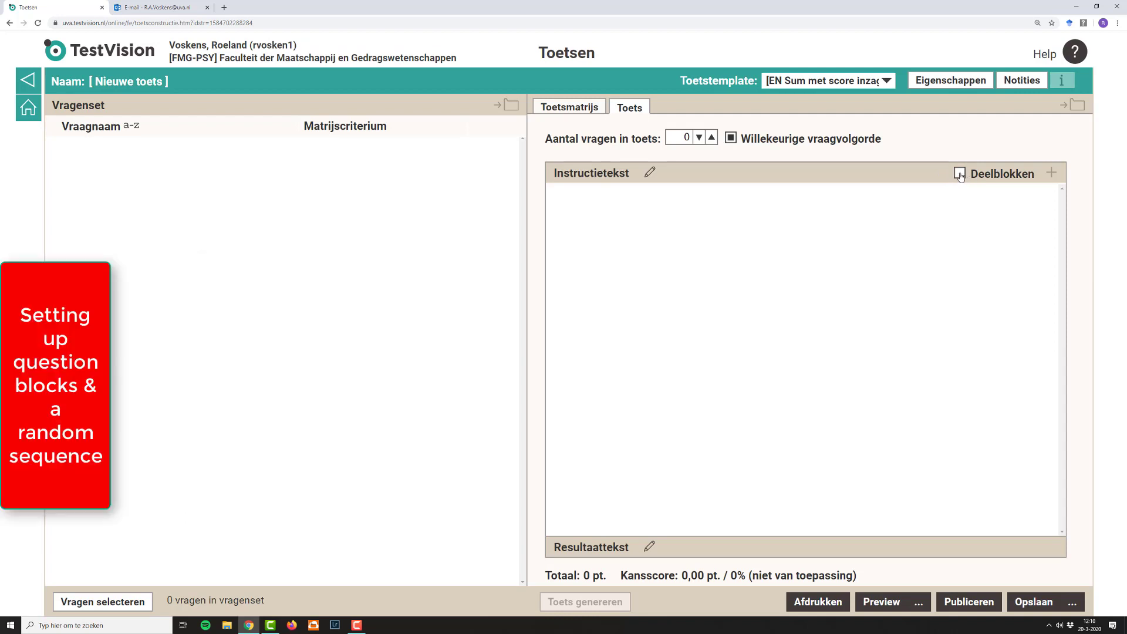
Step: Enable question blocks (Deelblokken) for the test and rename the first block "1"
left_click(959, 174)
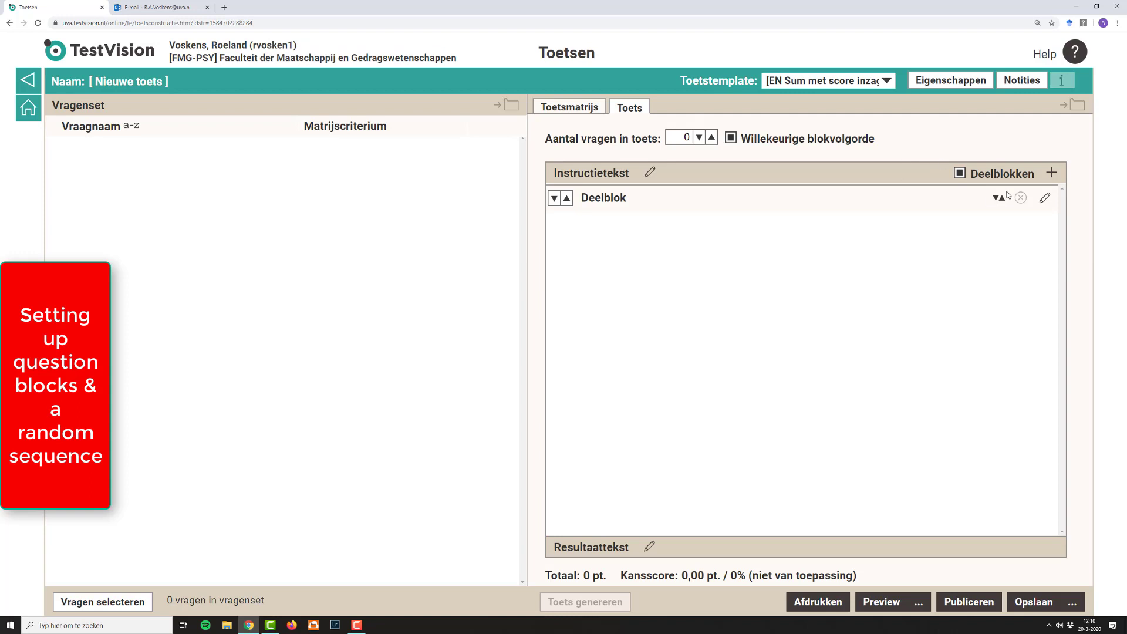
left_click(1045, 198)
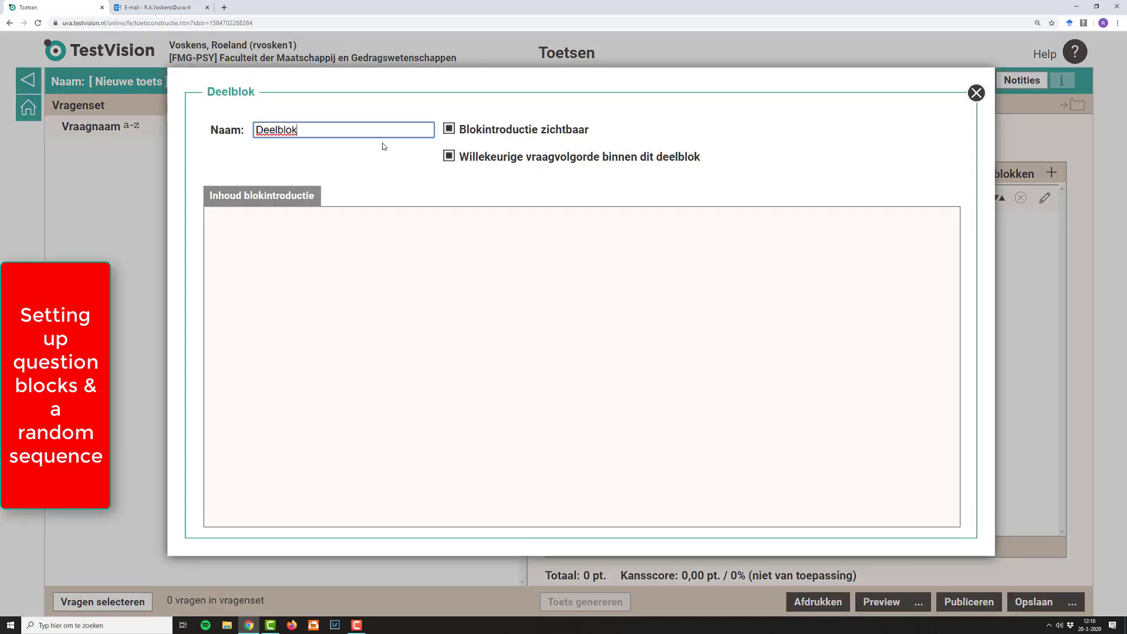
left_click_drag(336, 131, 233, 133)
left_click(265, 151)
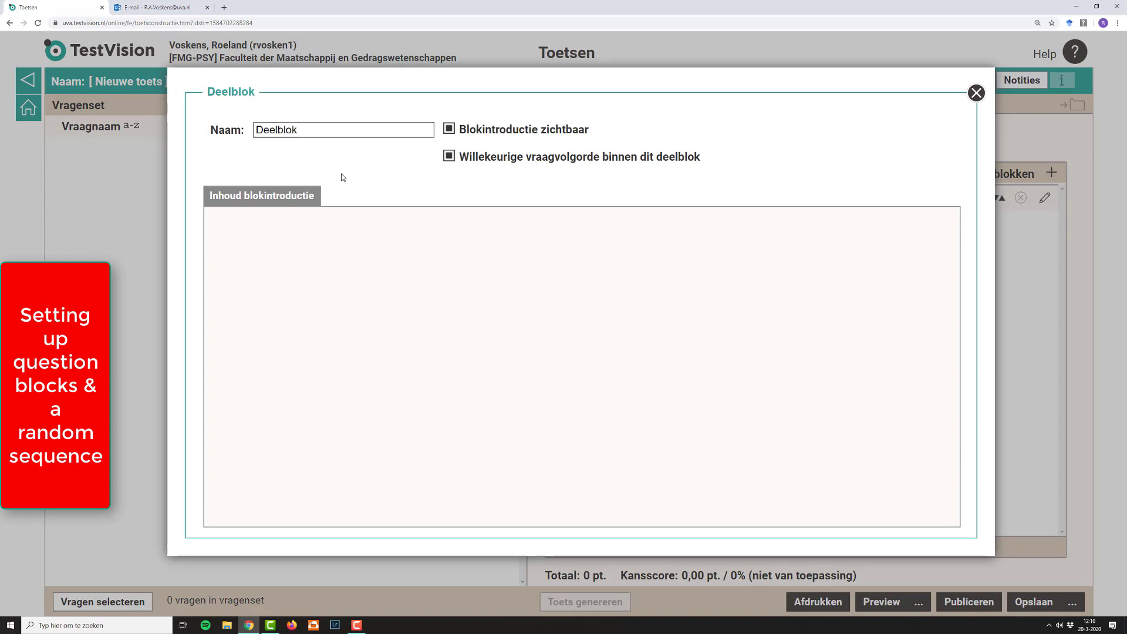
left_click_drag(337, 130, 234, 132)
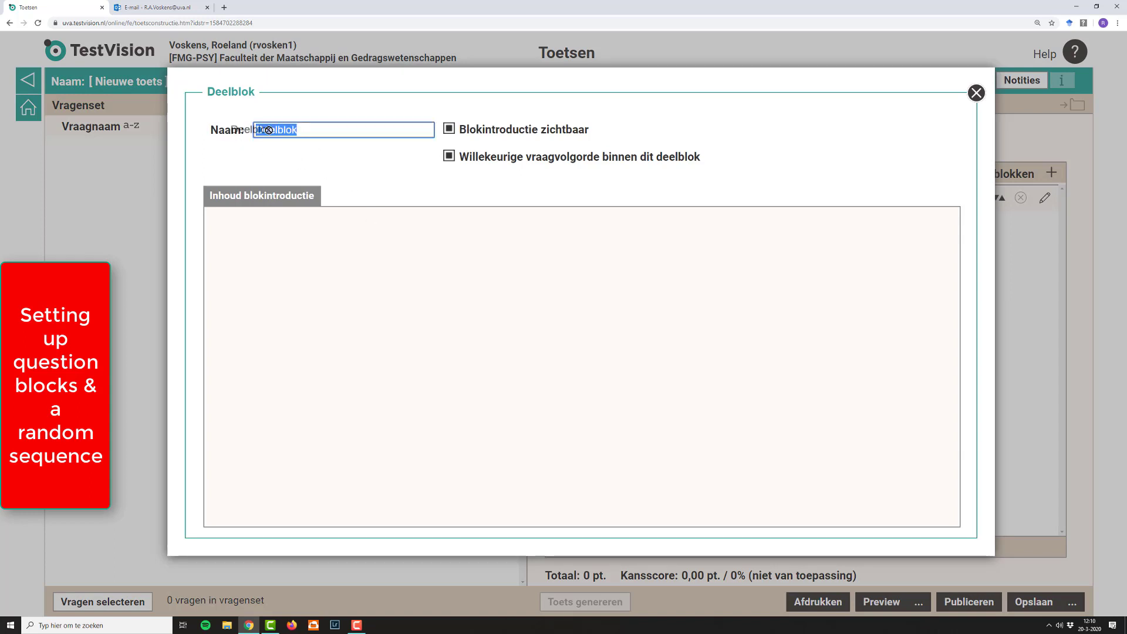
left_click(310, 128)
key("BackSpace")
key("BackSpace")
key("BackSpace")
key("BackSpace")
key("BackSpace")
key("BackSpace")
key("BackSpace")
key("BackSpace")
type("1")
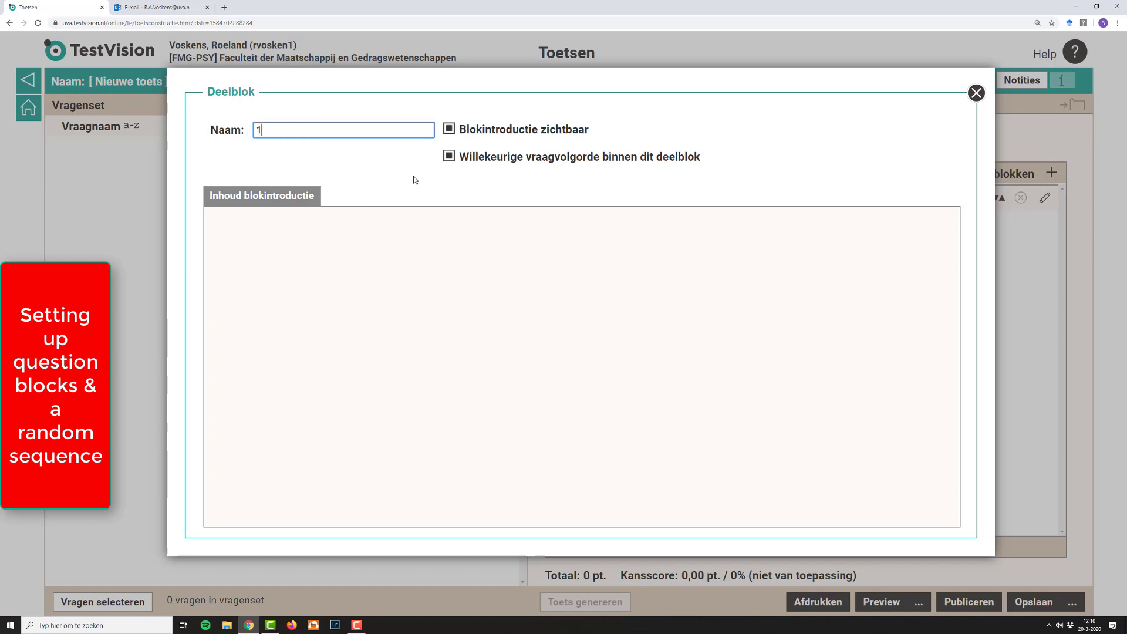
Step: Write "hi guys!" as the introduction of block 1, turn off "Blokintroductie zichtbaar", and close the block's settings
left_click(445, 159)
left_click(445, 160)
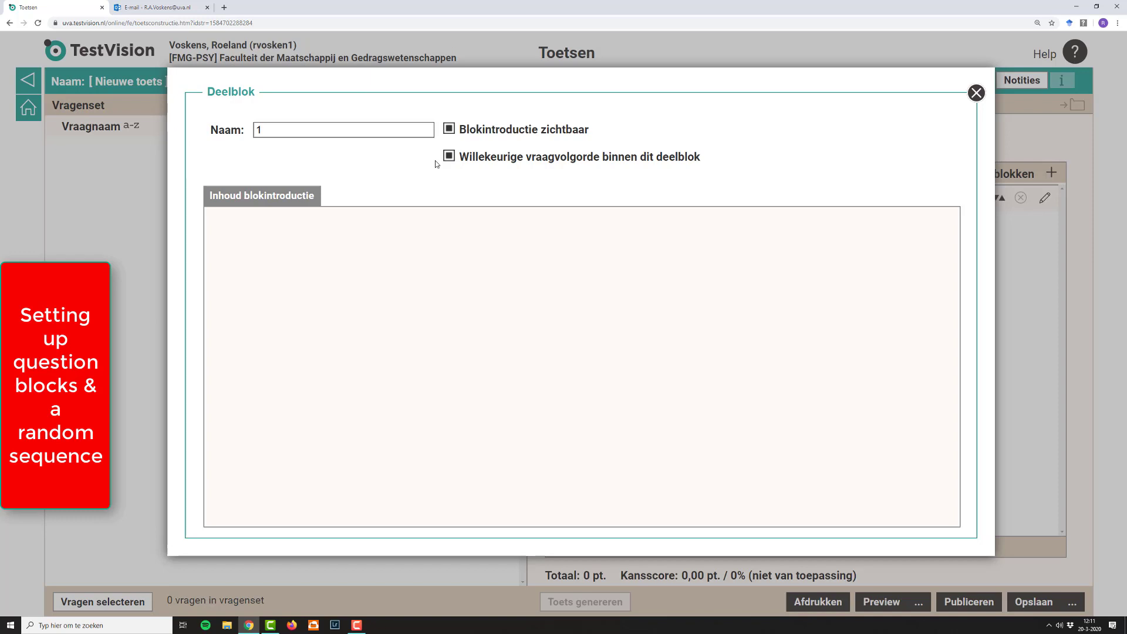
left_click(268, 202)
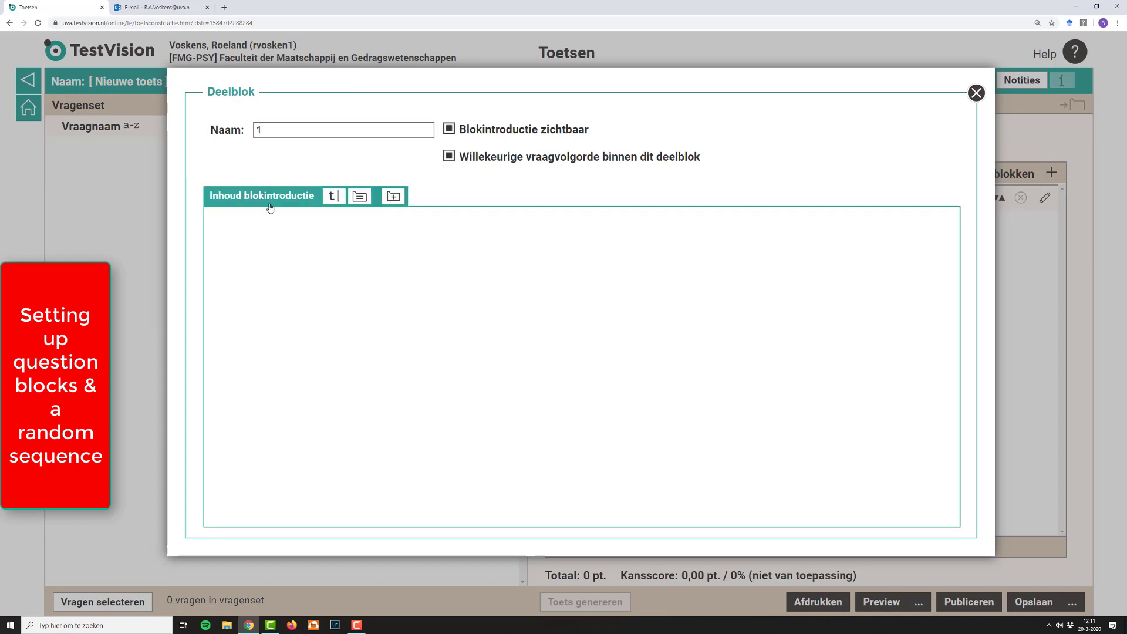
left_click(332, 197)
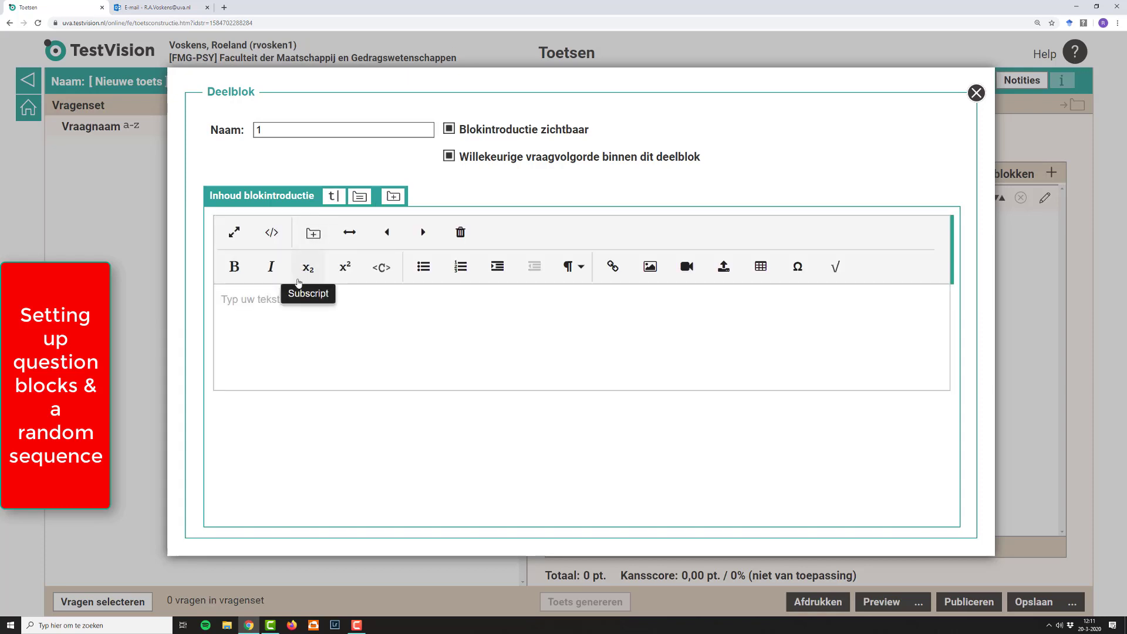
type("hi guys")
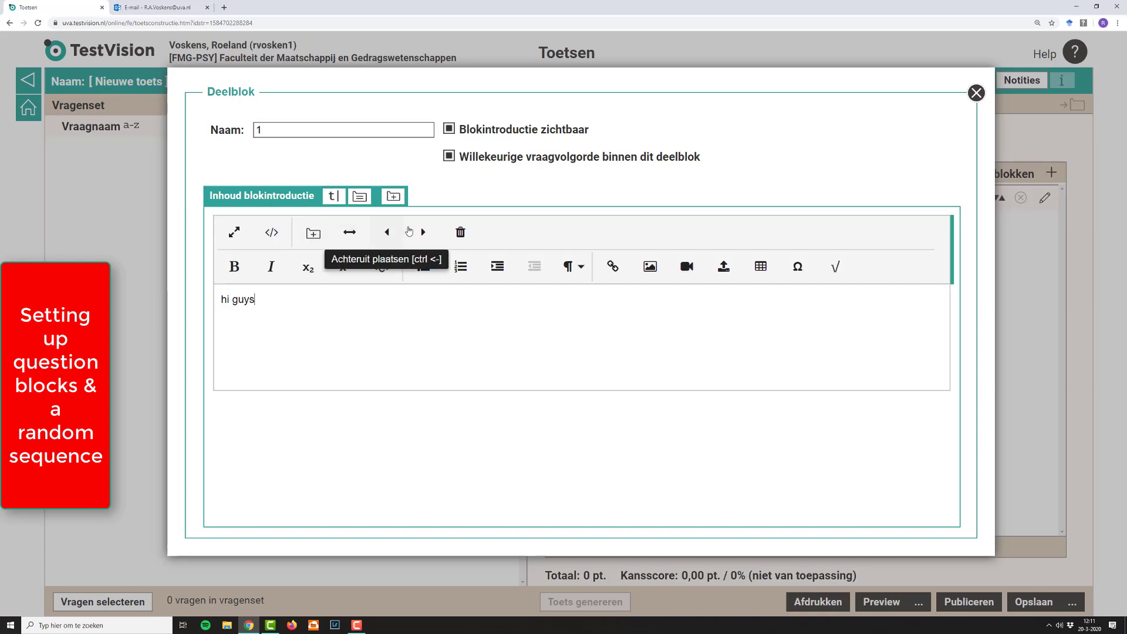
type("!")
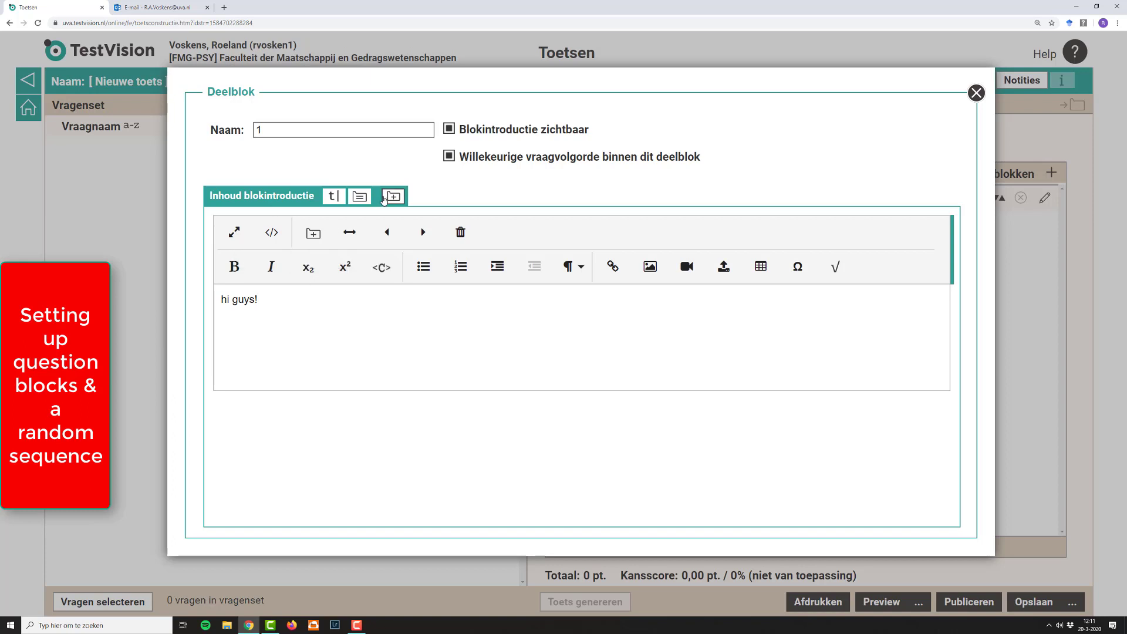
left_click(448, 129)
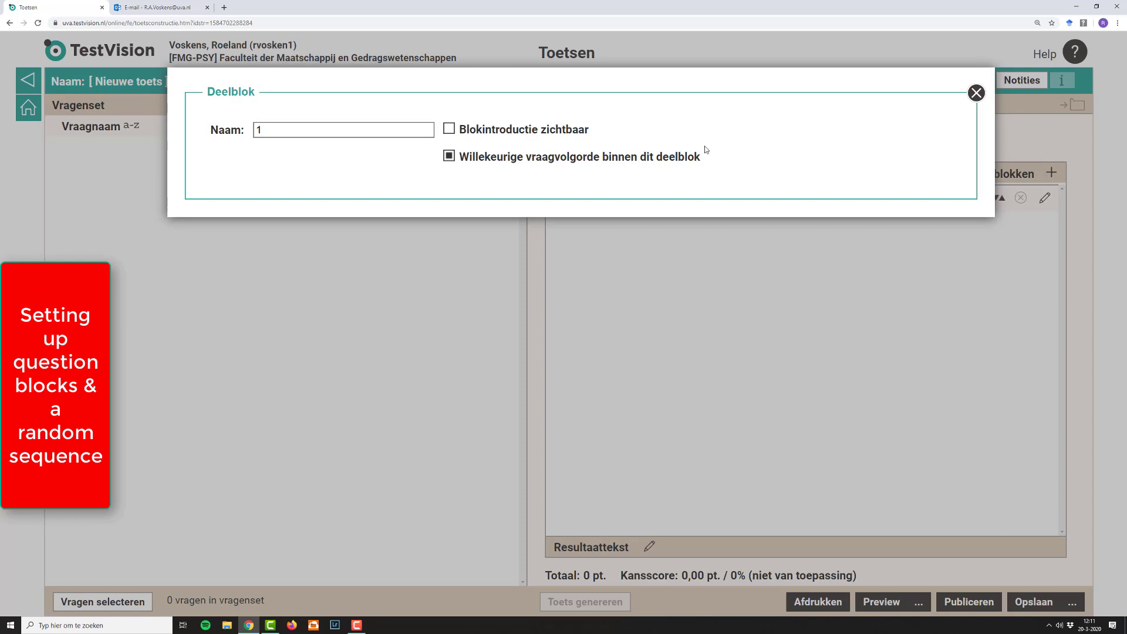
left_click(976, 92)
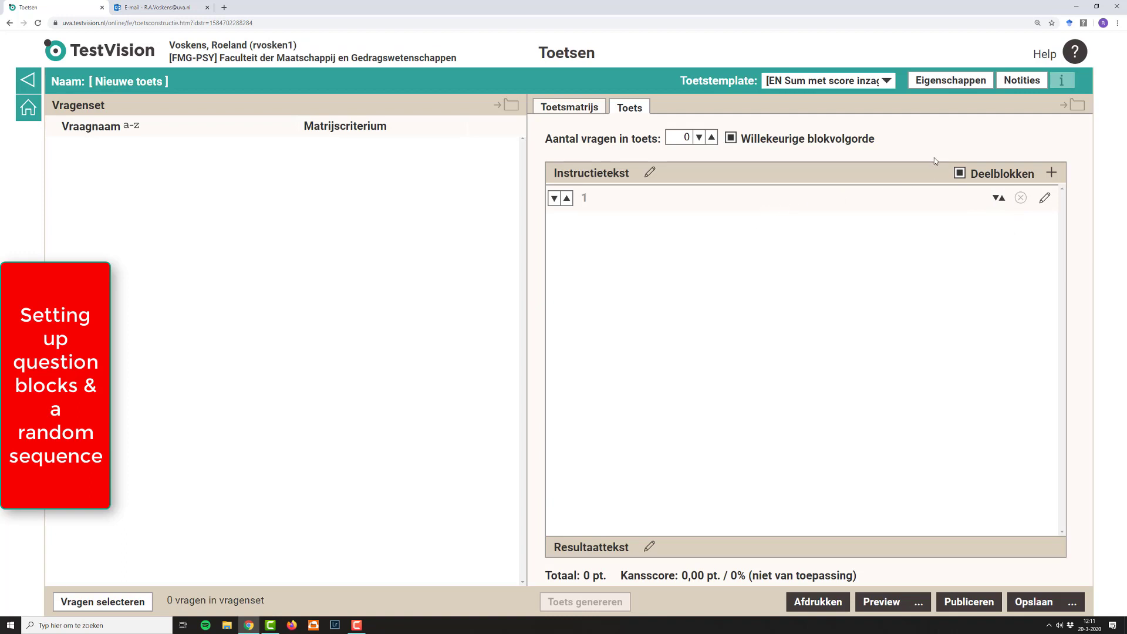
Step: Add a second question block to the test and rename it "2"
left_click(1052, 174)
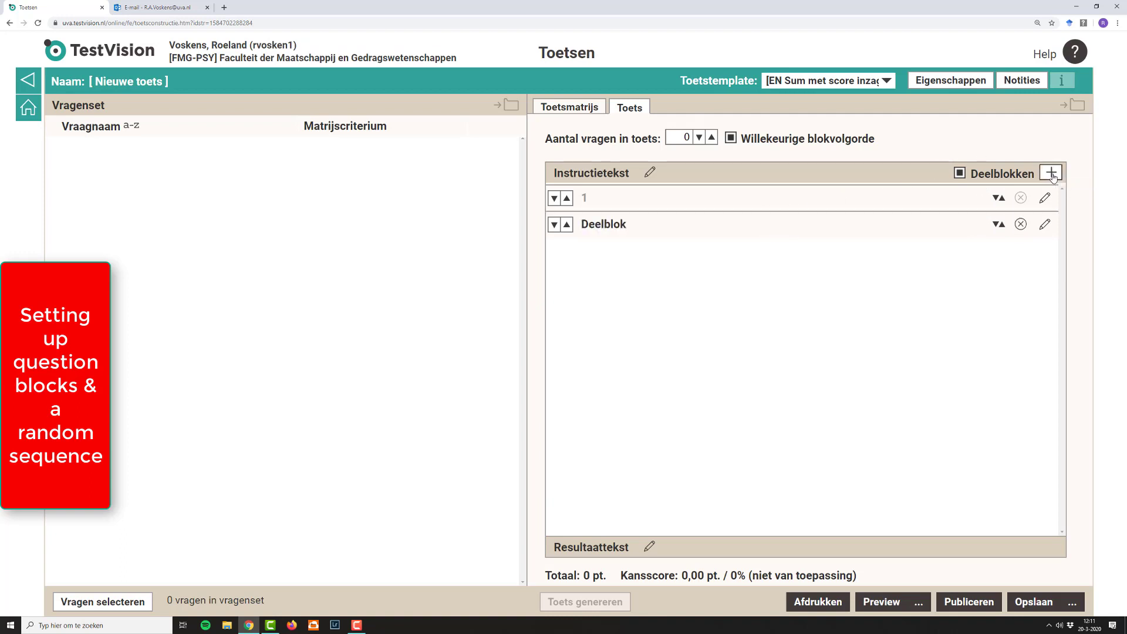
left_click(1045, 224)
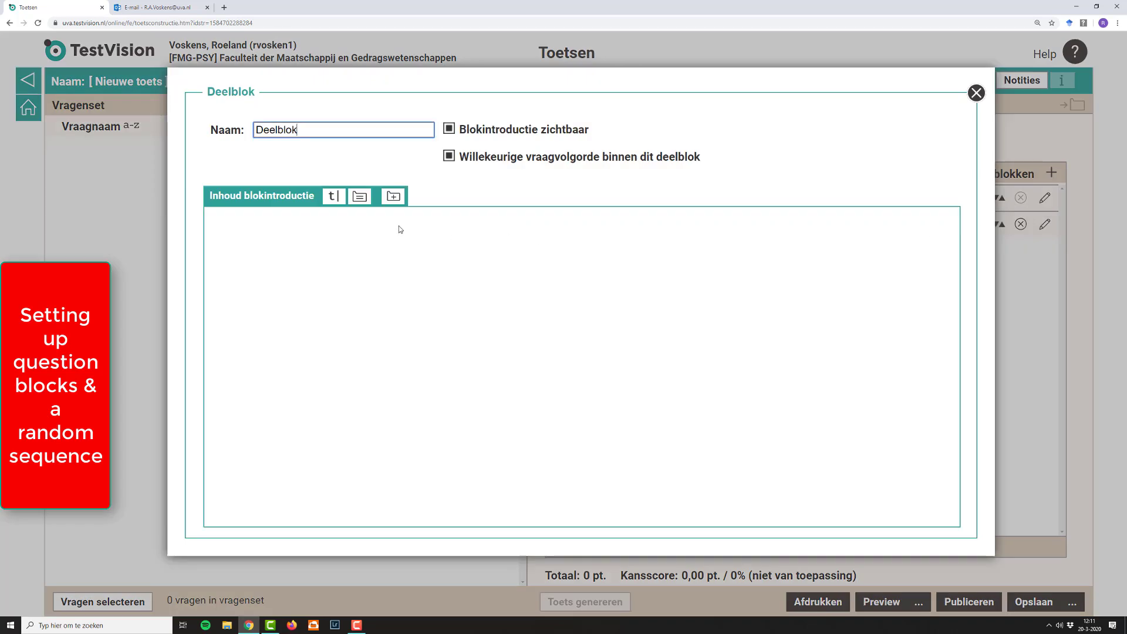
left_click_drag(299, 129, 236, 137)
left_click(274, 148)
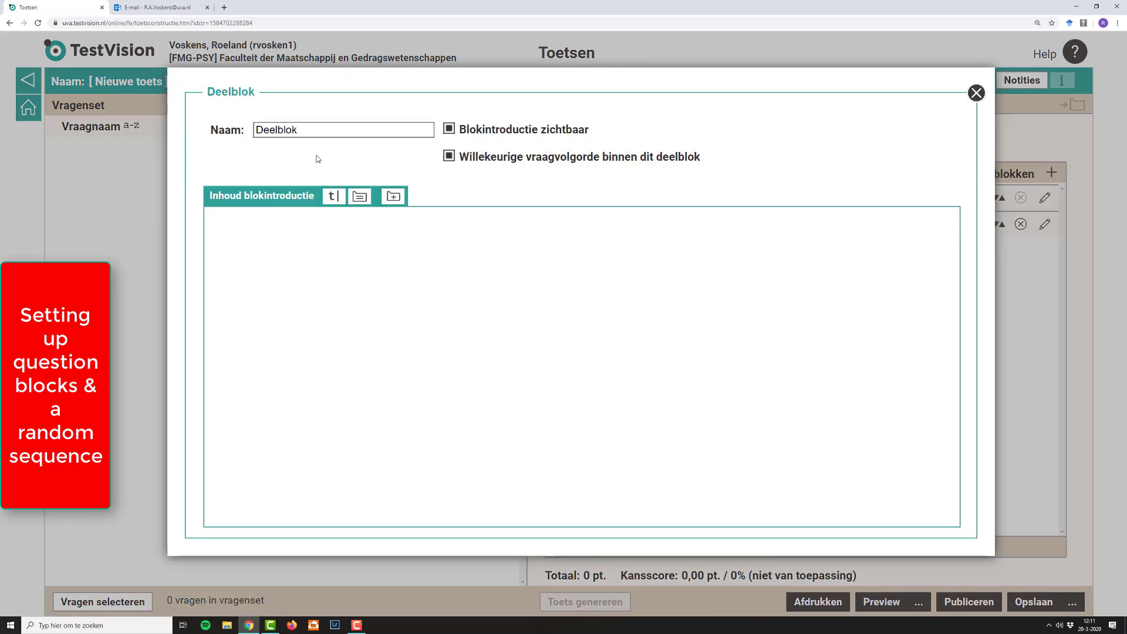
left_click(318, 135)
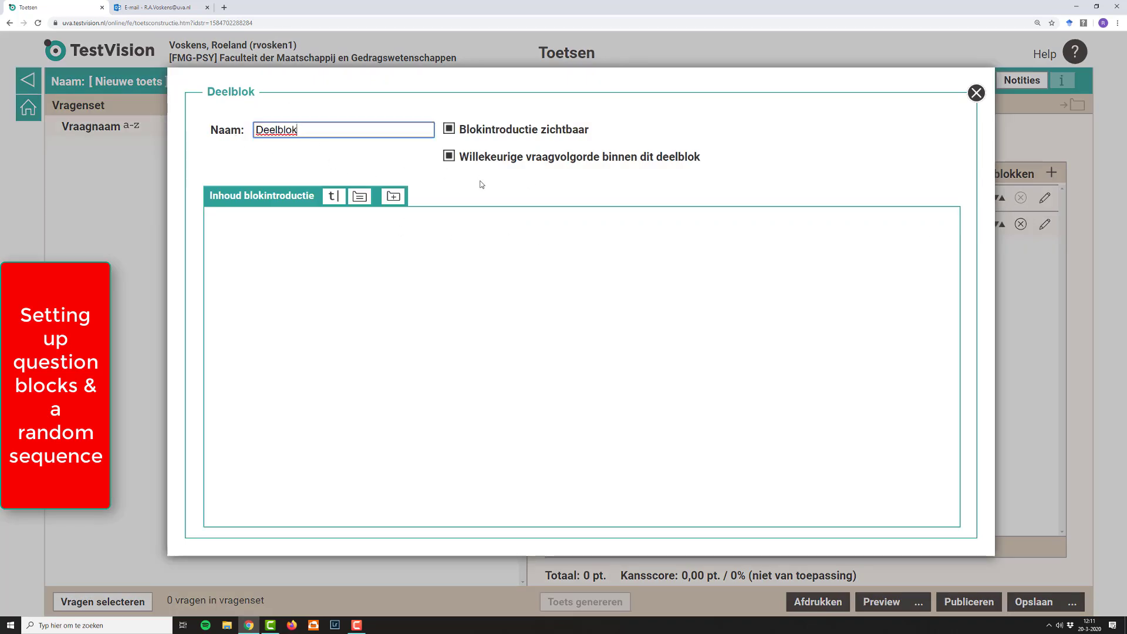
key("BackSpace")
key("BackSpace")
key("BackSpace")
key("BackSpace")
key("BackSpace")
key("BackSpace")
key("BackSpace")
key("BackSpace")
type("2")
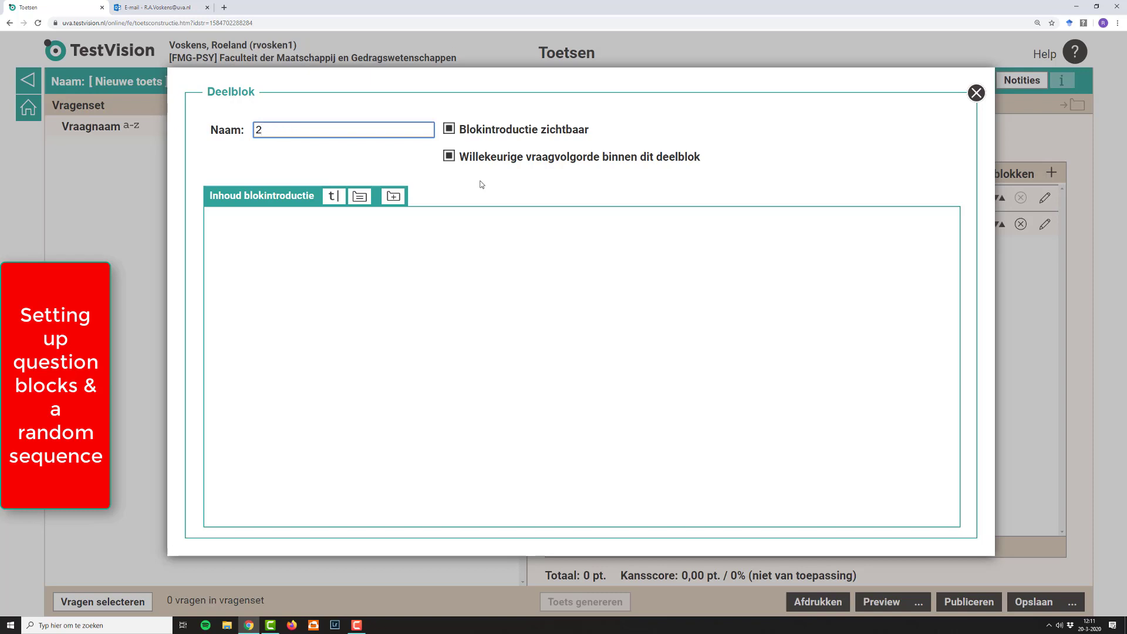
Step: Turn off the visible introduction and random question order for block 2, and disable the test's random block order
left_click(489, 130)
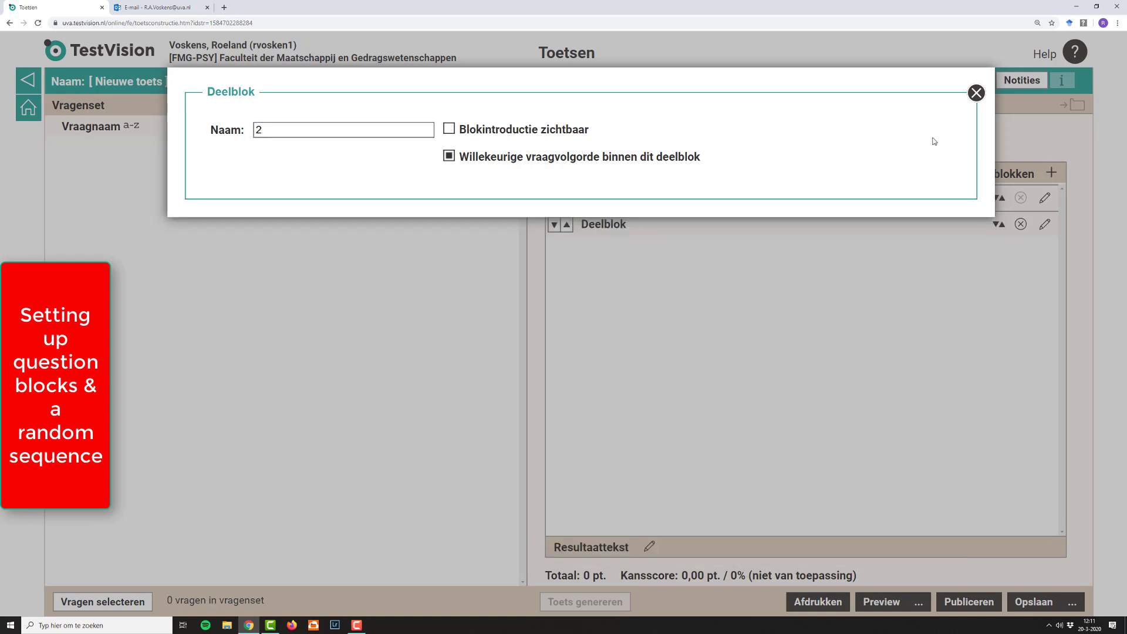
left_click(449, 158)
left_click(980, 96)
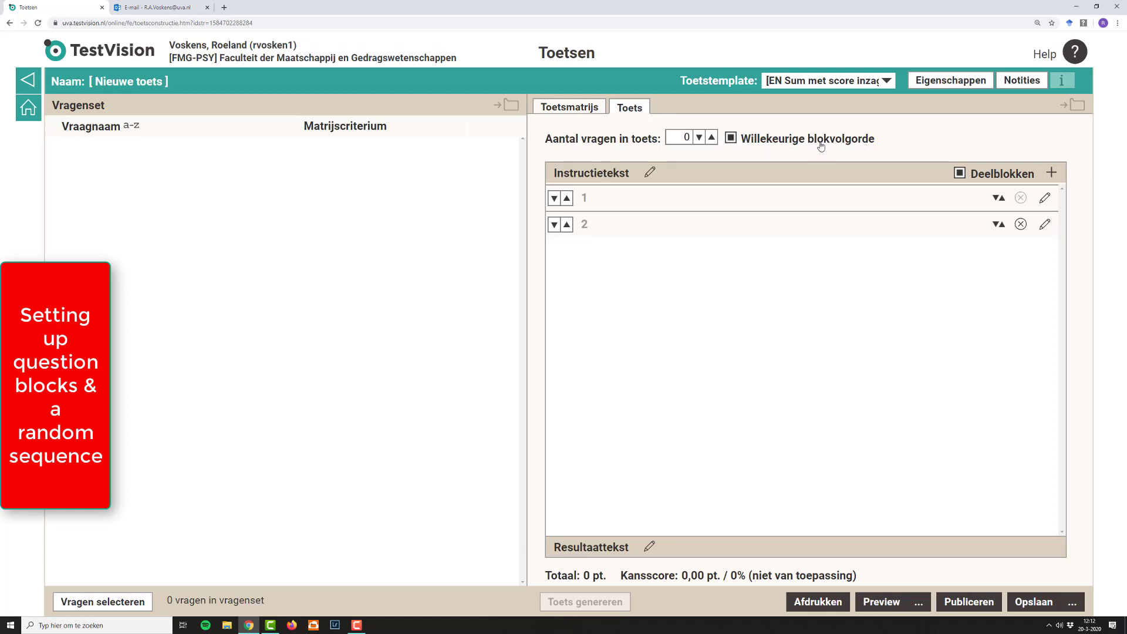
left_click(731, 138)
Step: Add the questions "NEPVRAAG voor publiceren toets" and "TestQ" from the Social Psychology folder to the test's question set
left_click(120, 602)
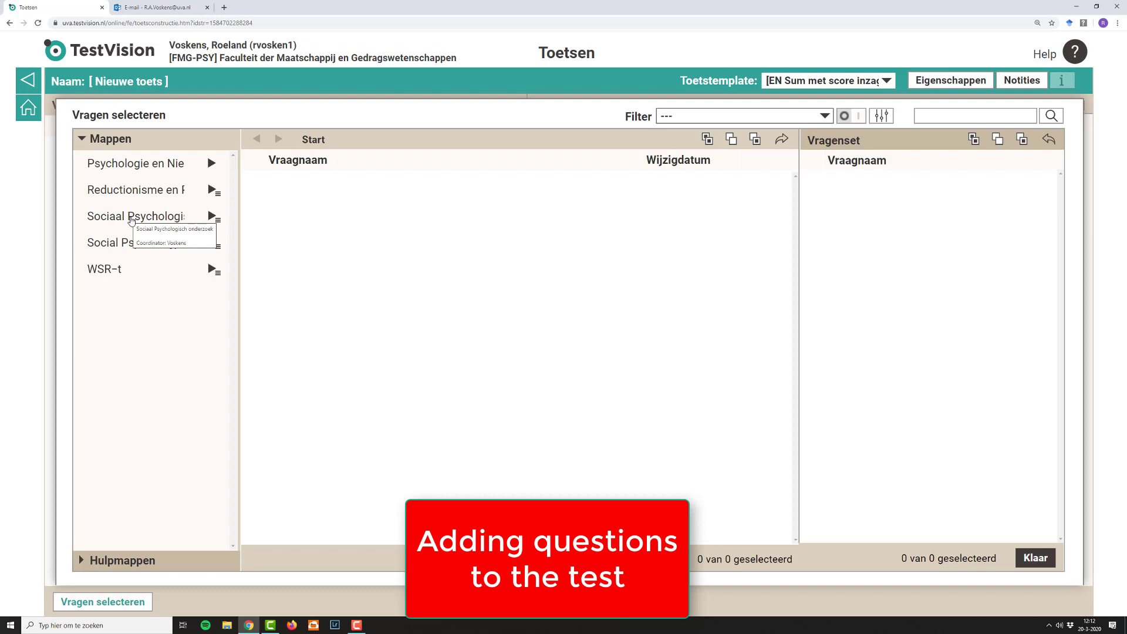
left_click(131, 219)
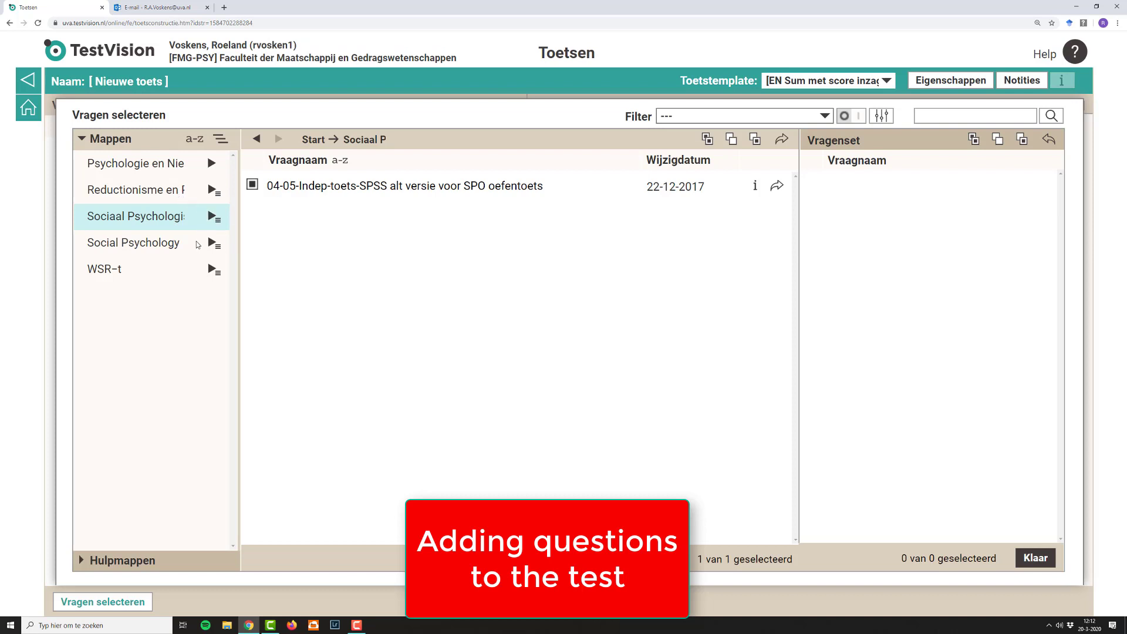
left_click(158, 246)
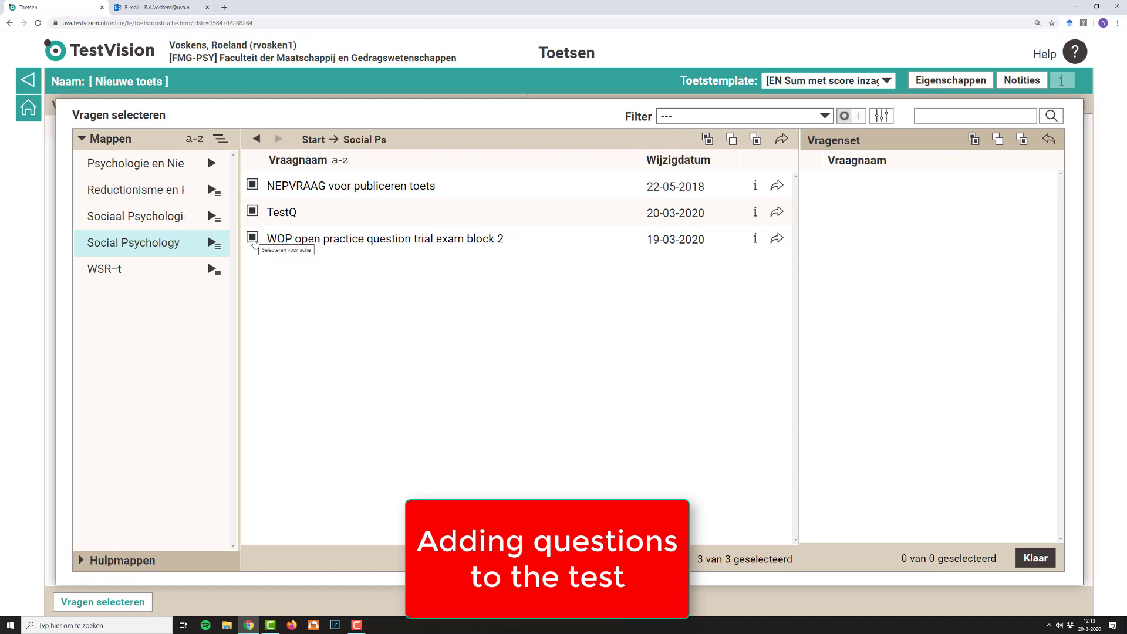
left_click(252, 238)
left_click(253, 185)
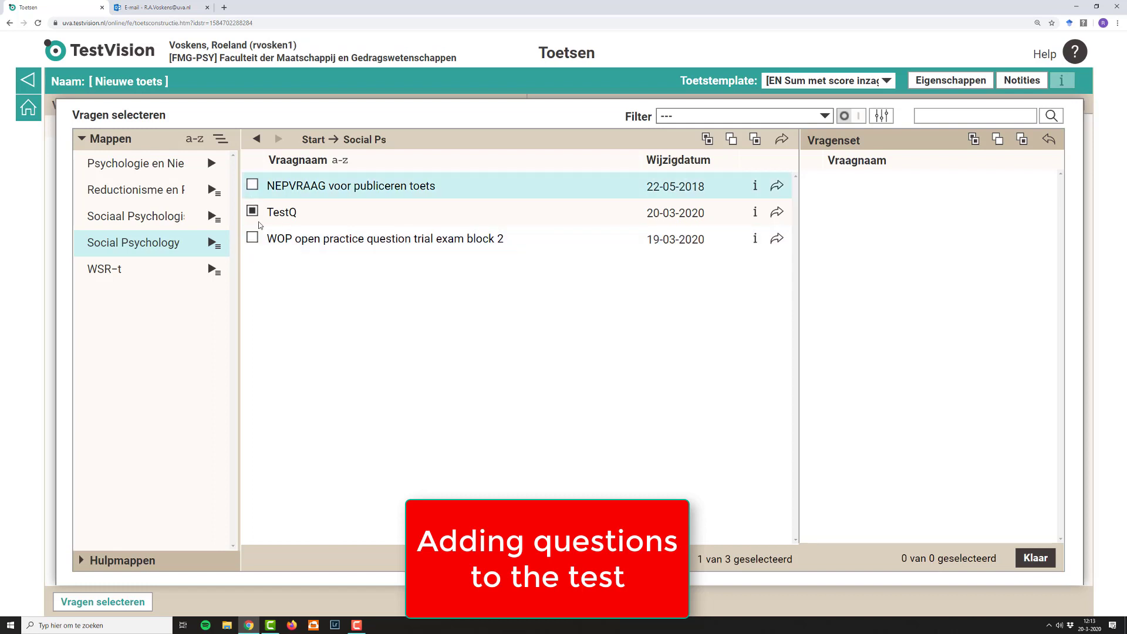
left_click(253, 187)
left_click(784, 139)
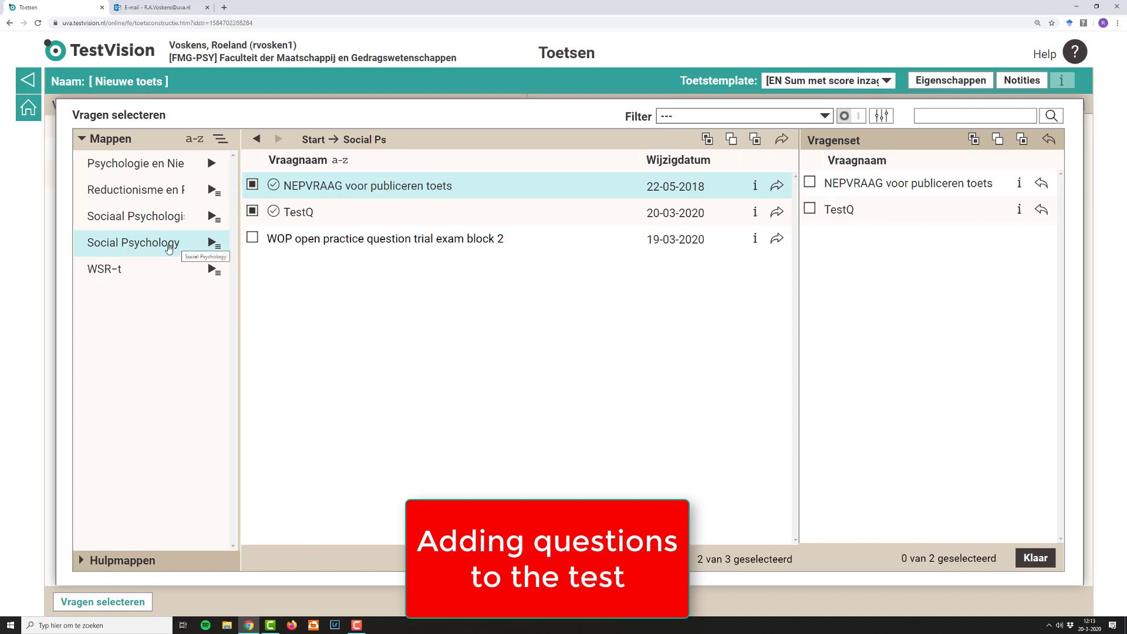
Step: Add "Code of honour question SP MC" from the "H1: What is SP?" subfolder of Social Psychology to the question set and finish selecting
left_click(211, 243)
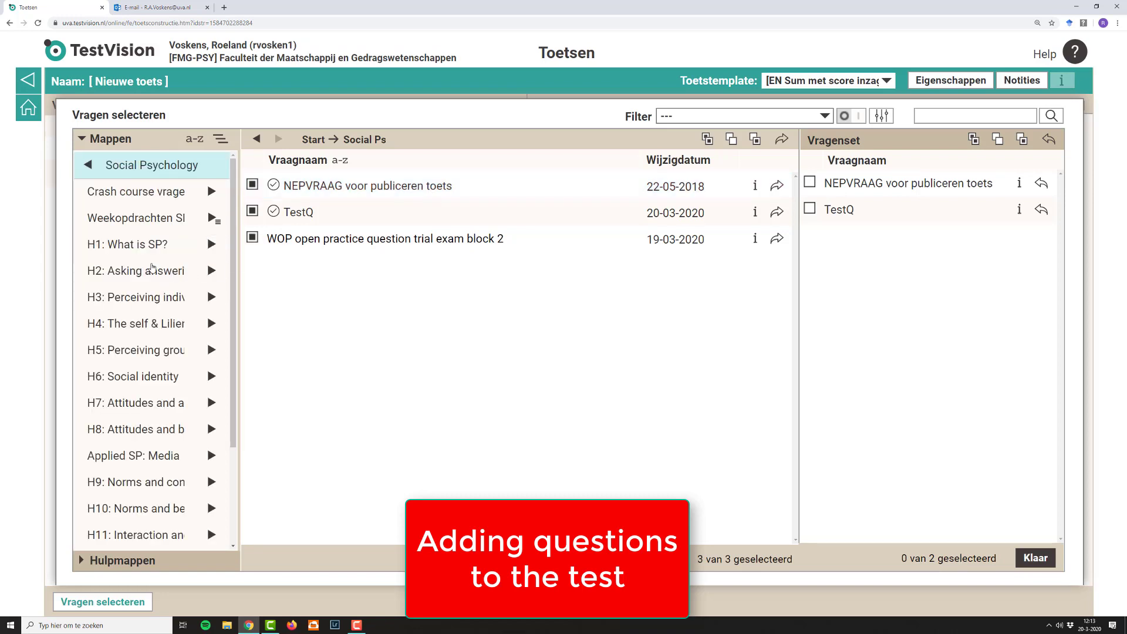
left_click(152, 250)
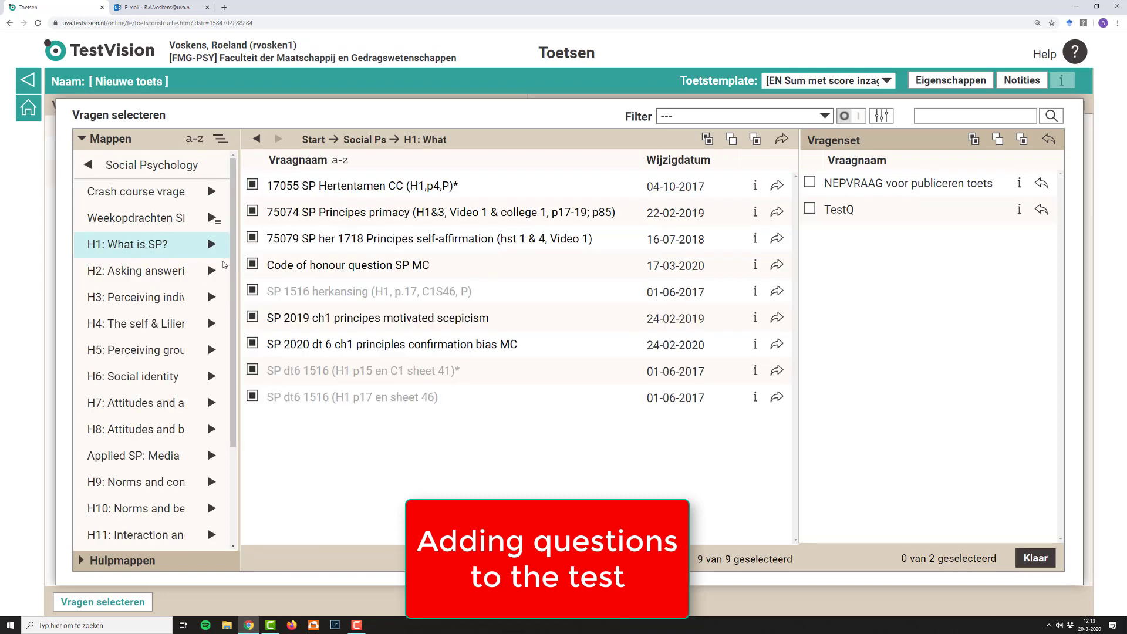
left_click(730, 140)
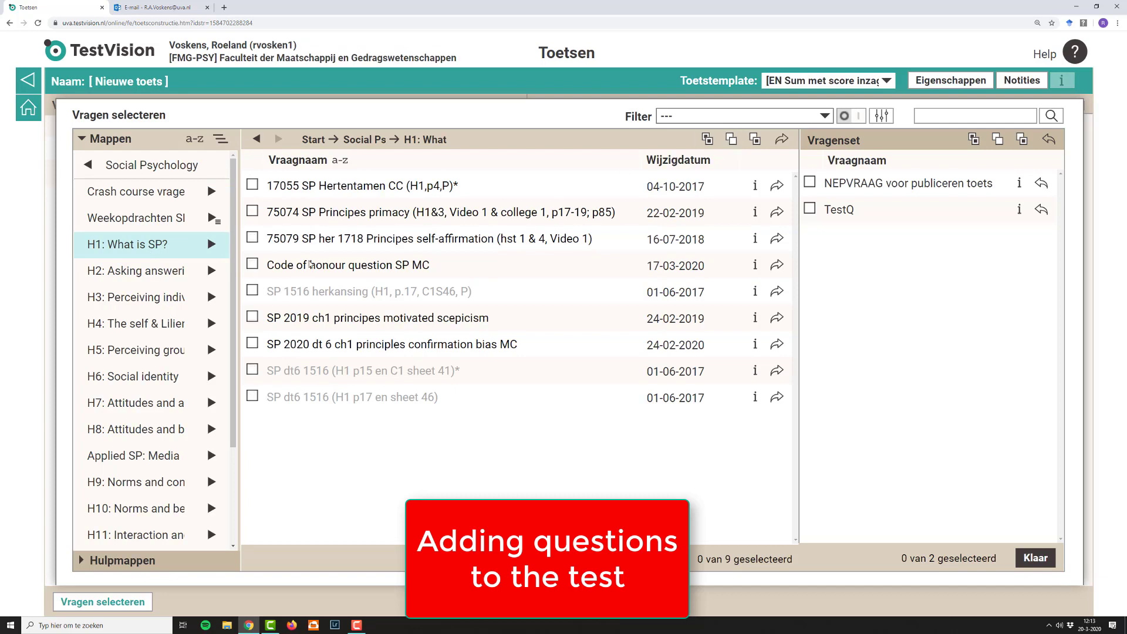
left_click(252, 265)
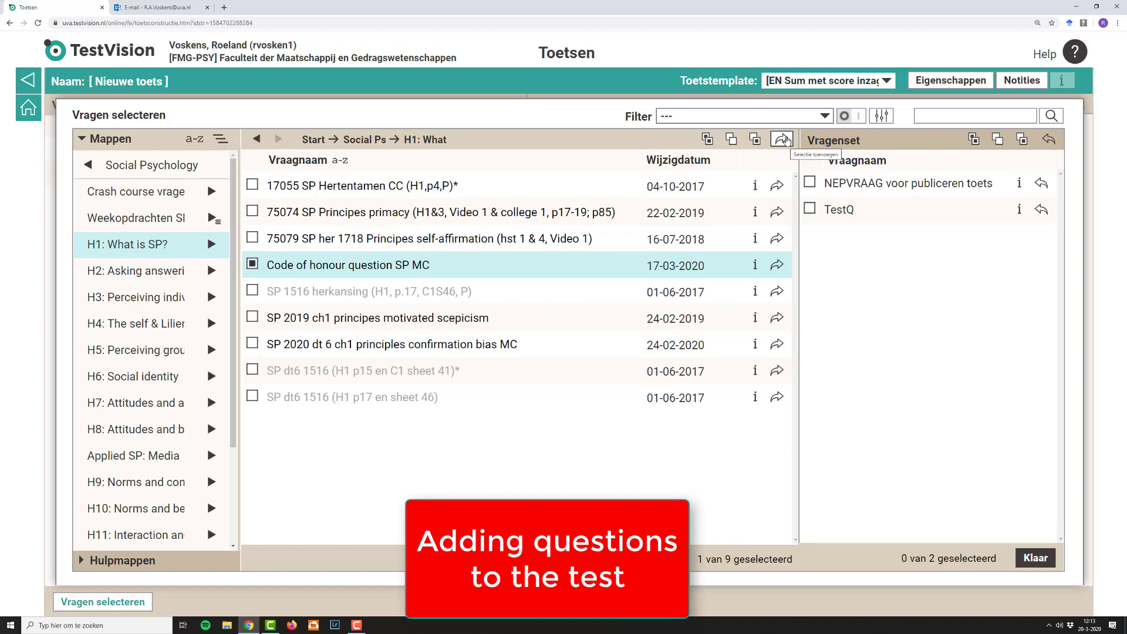
left_click(784, 140)
left_click(974, 140)
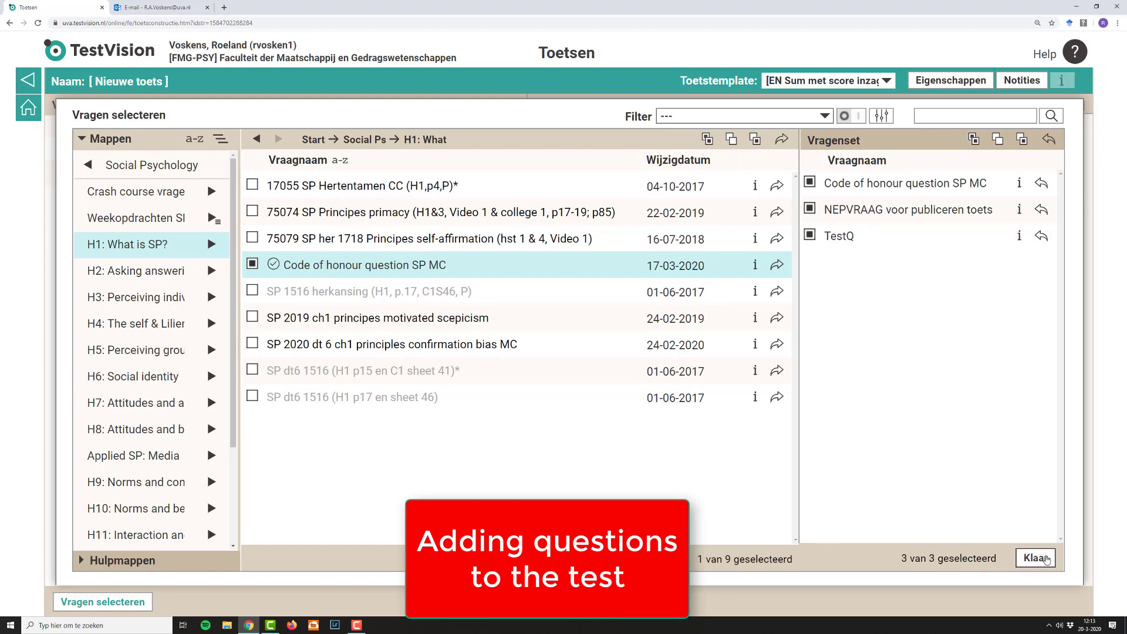
left_click(1049, 560)
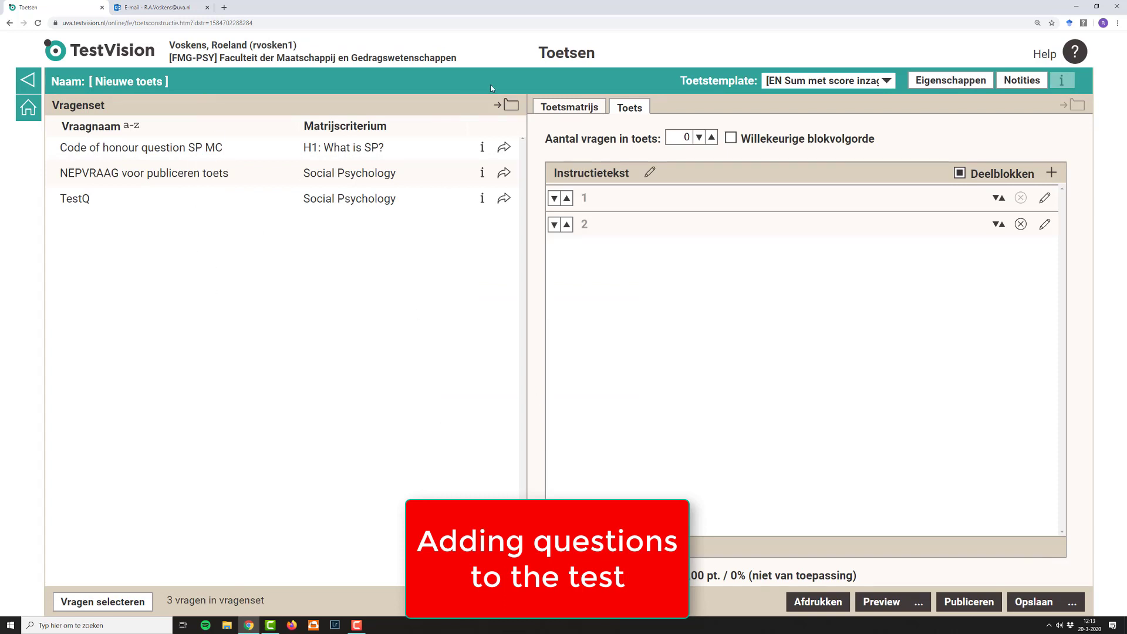
Step: Place "TestQ", "NEPVRAAG voor publiceren toets" and "Code of honour question SP MC" from the question set into the test
left_click(504, 199)
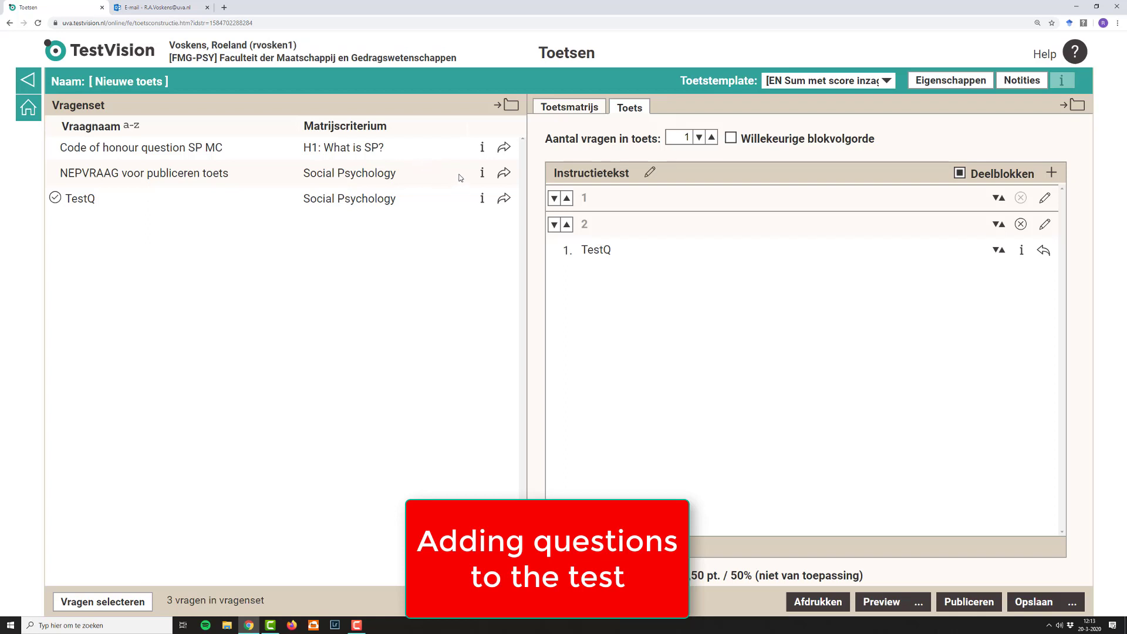
left_click(503, 172)
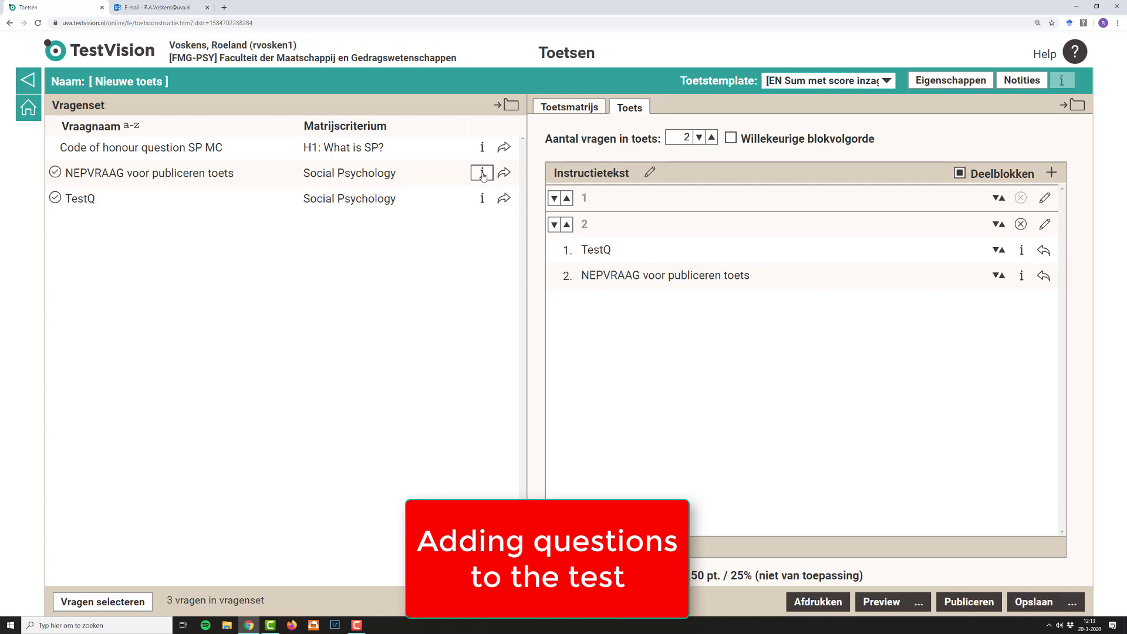
left_click(503, 148)
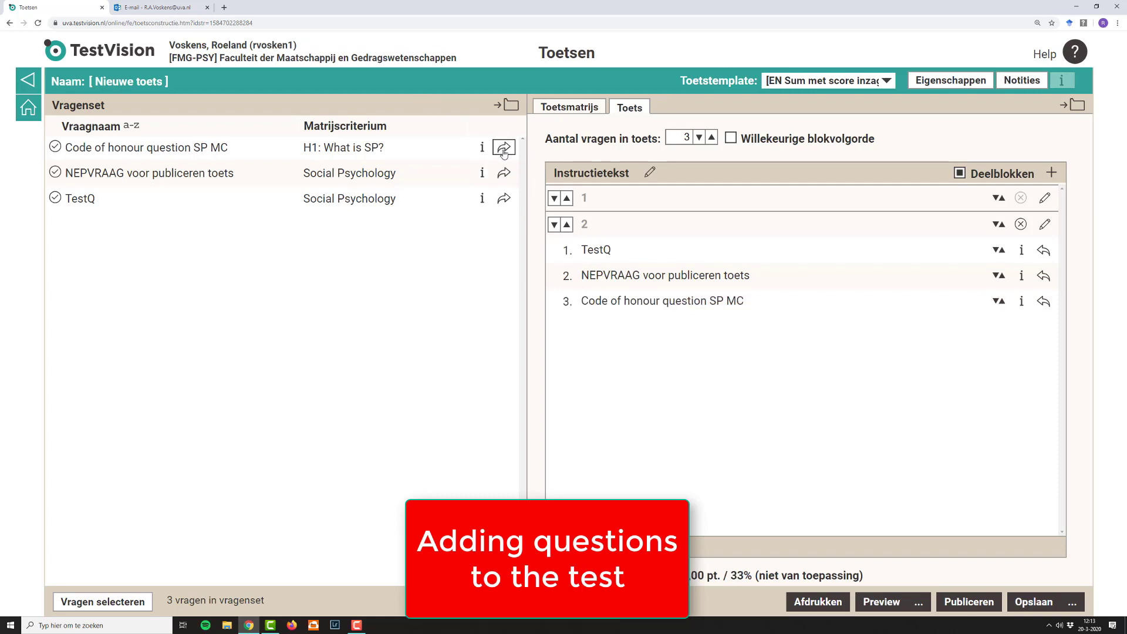
Step: Move "Code of honour question SP MC" up from block 2 into block 1
left_click(990, 308)
key("Up")
key("Up")
key("Up")
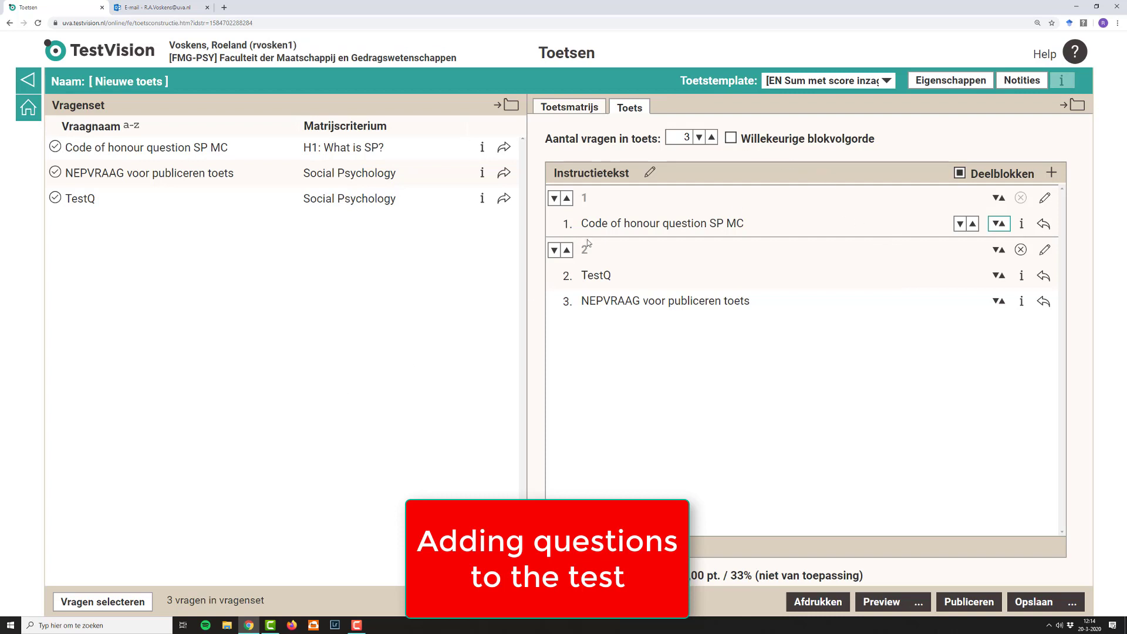
Step: Turn off random question order within block 1 and turn it on within block 2
left_click(1044, 198)
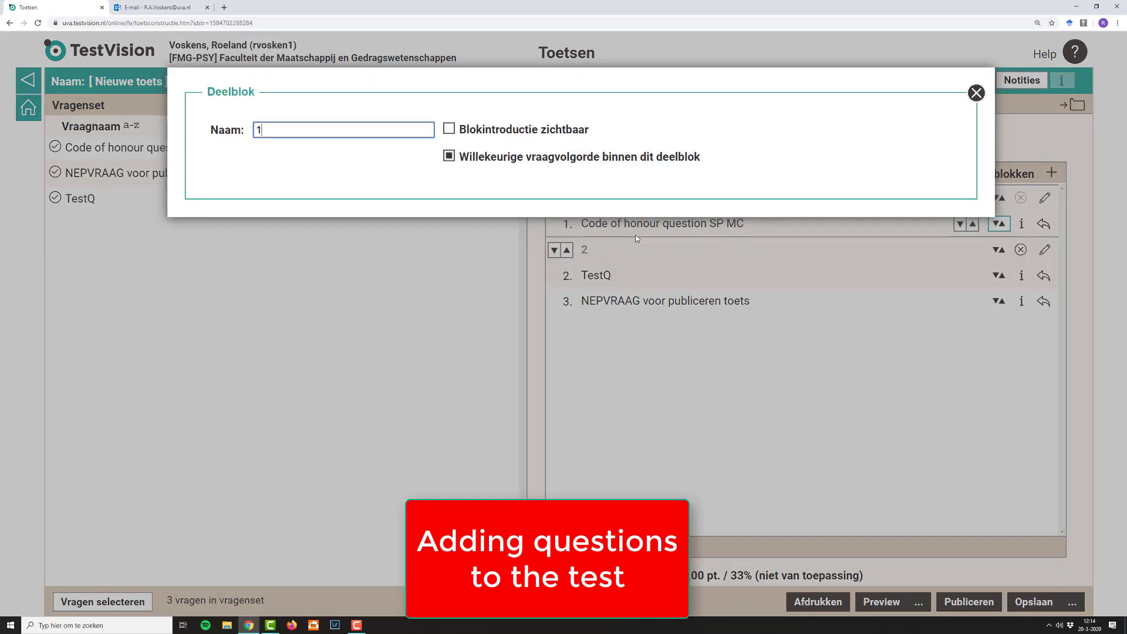
left_click(449, 157)
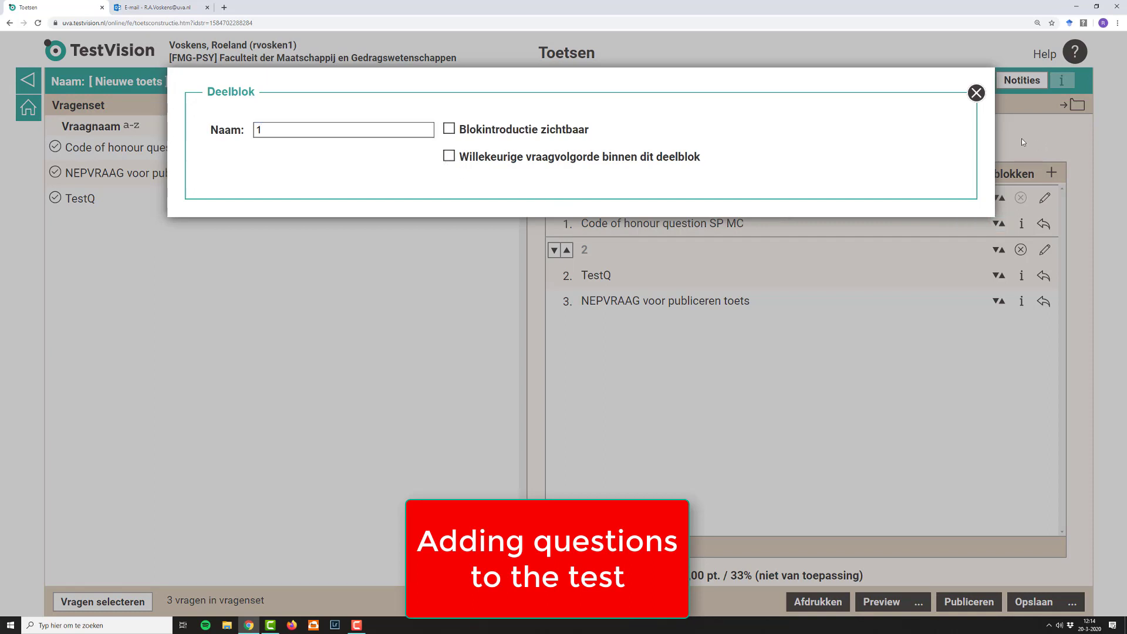
left_click(976, 93)
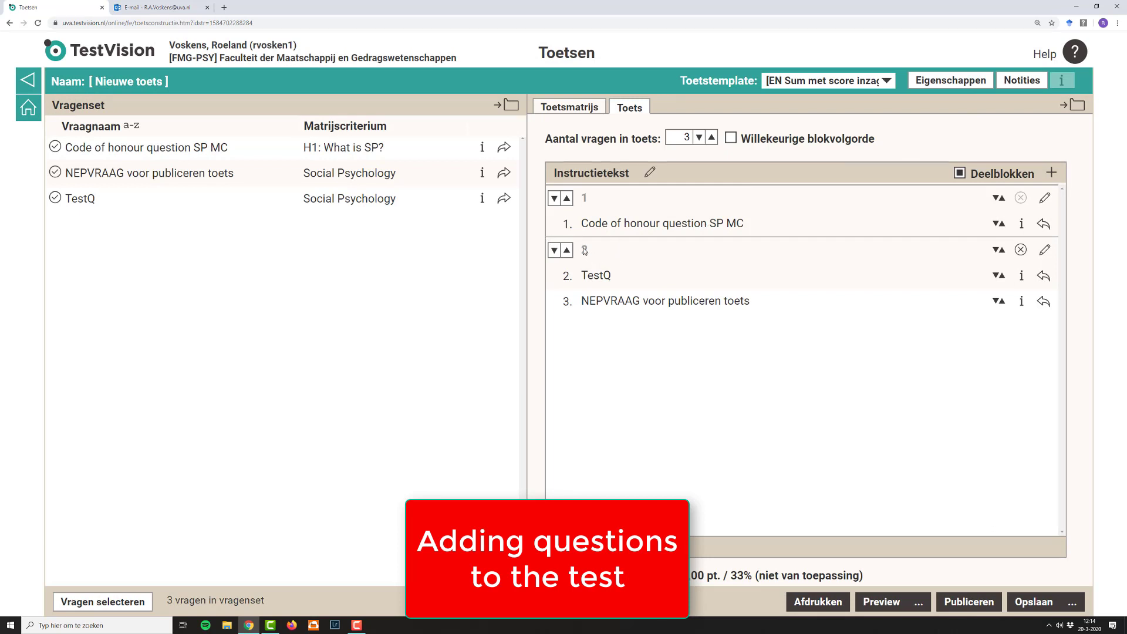
left_click(1046, 251)
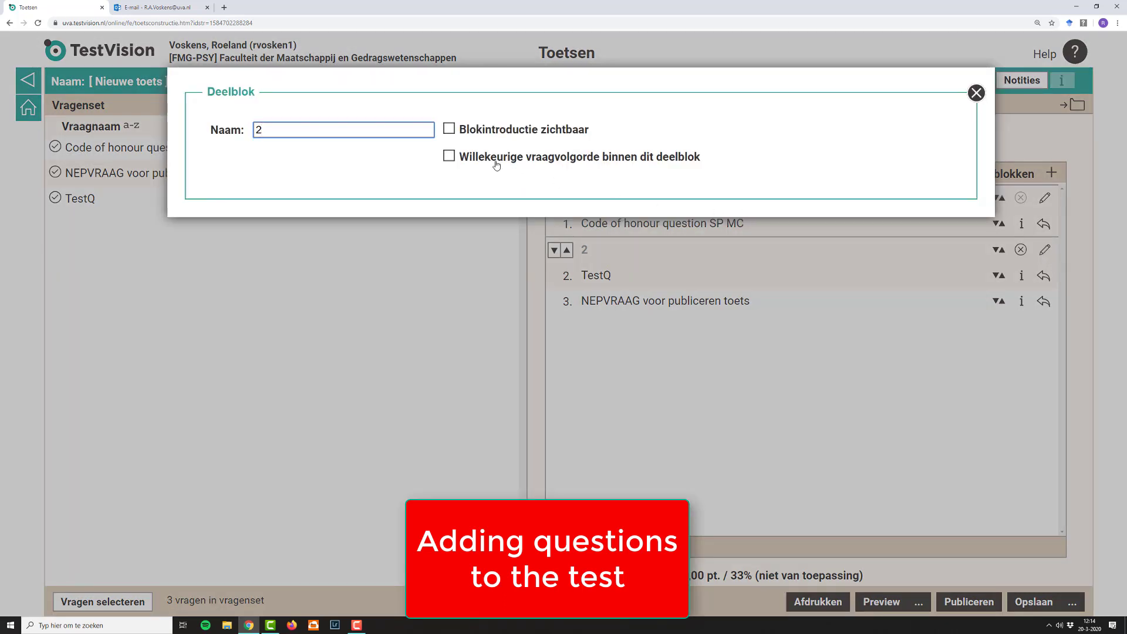
left_click(449, 156)
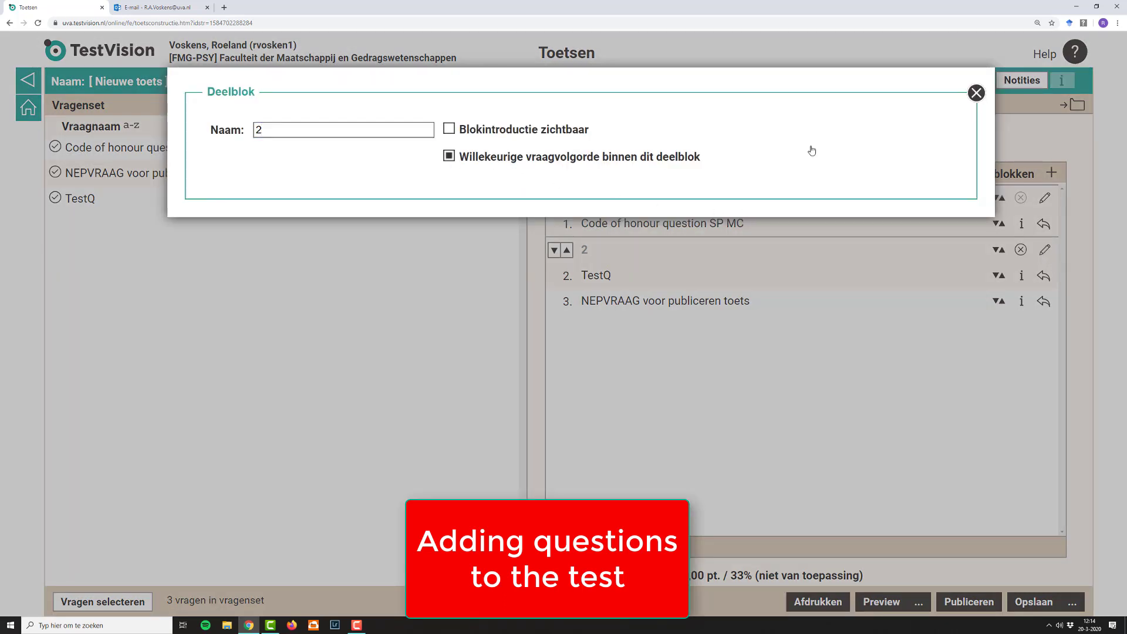
left_click(975, 94)
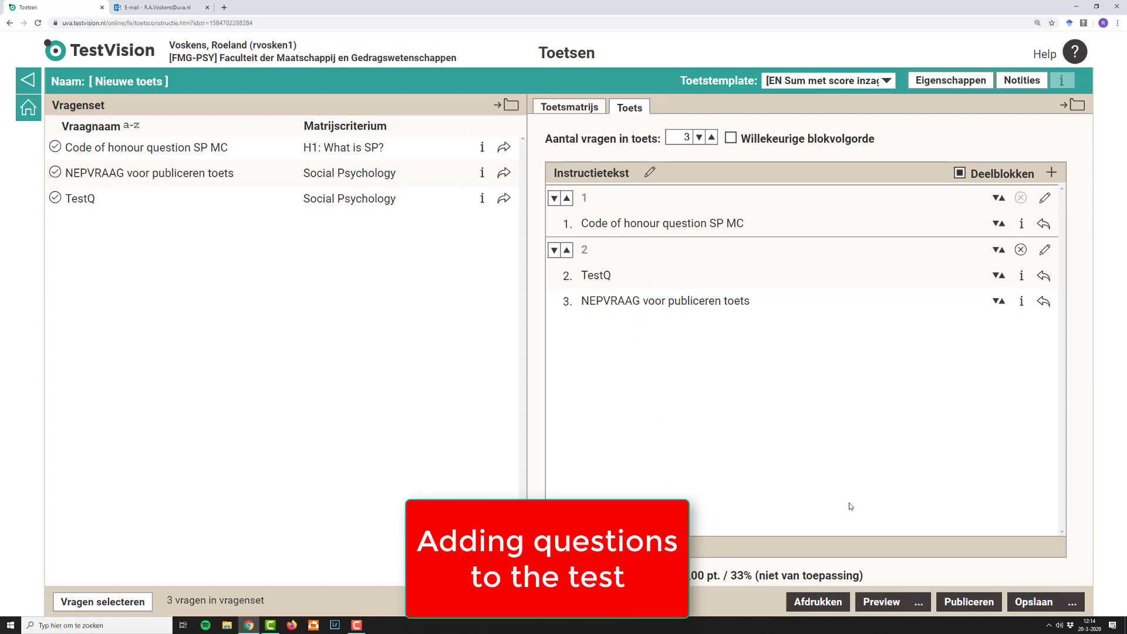
Step: Save the new test under the name "Test test" and publish it
left_click(1030, 601)
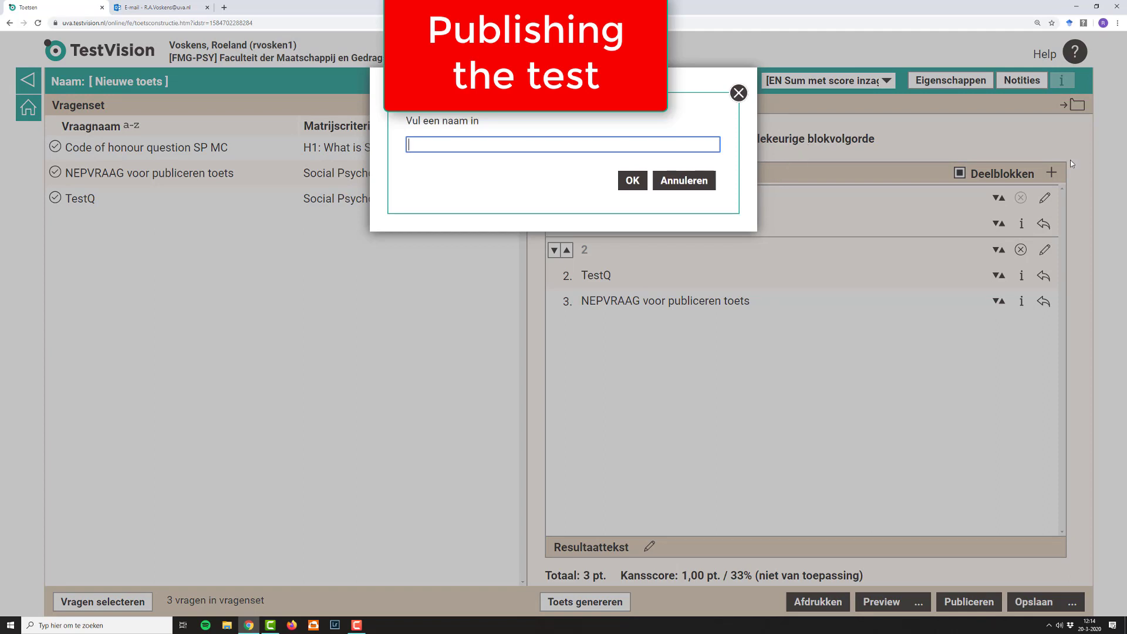
type("Test test")
left_click(632, 180)
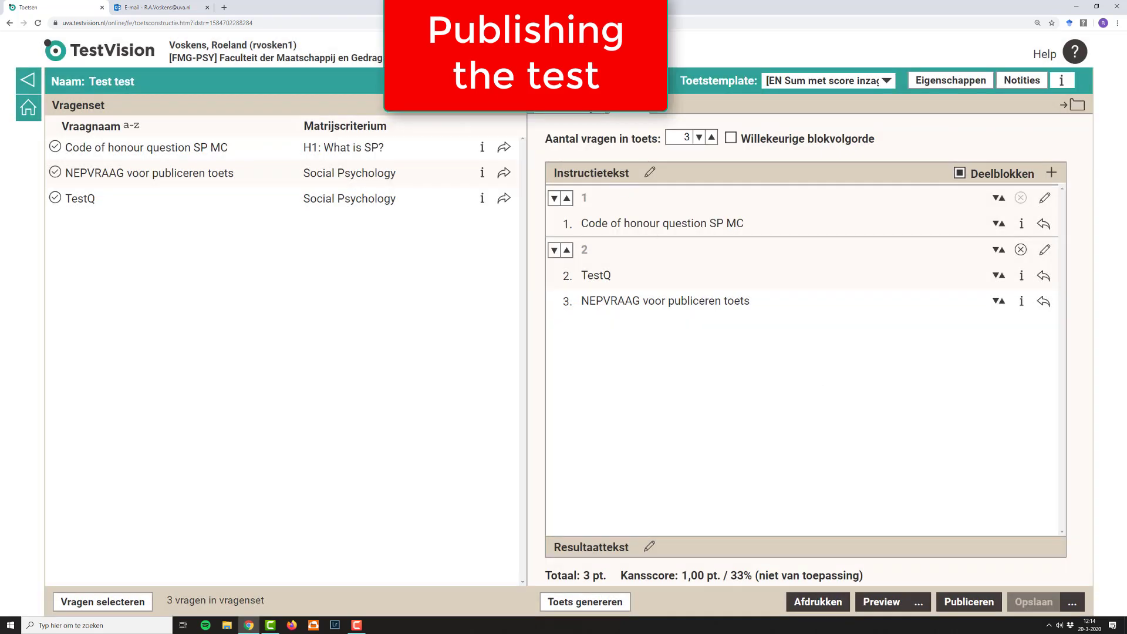
left_click(969, 604)
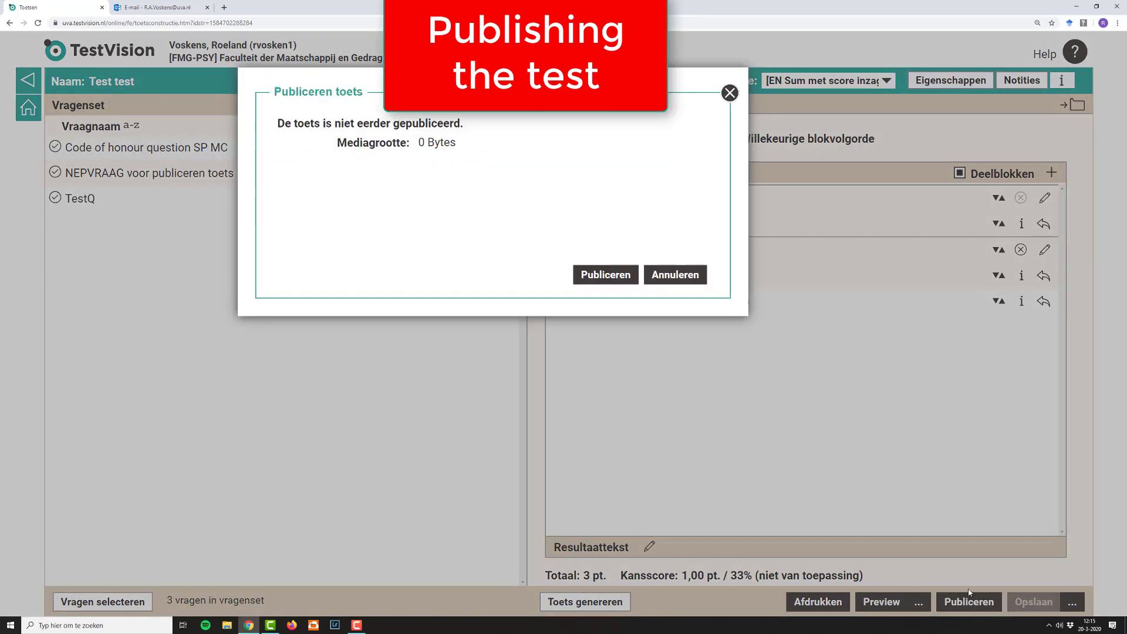
left_click(616, 277)
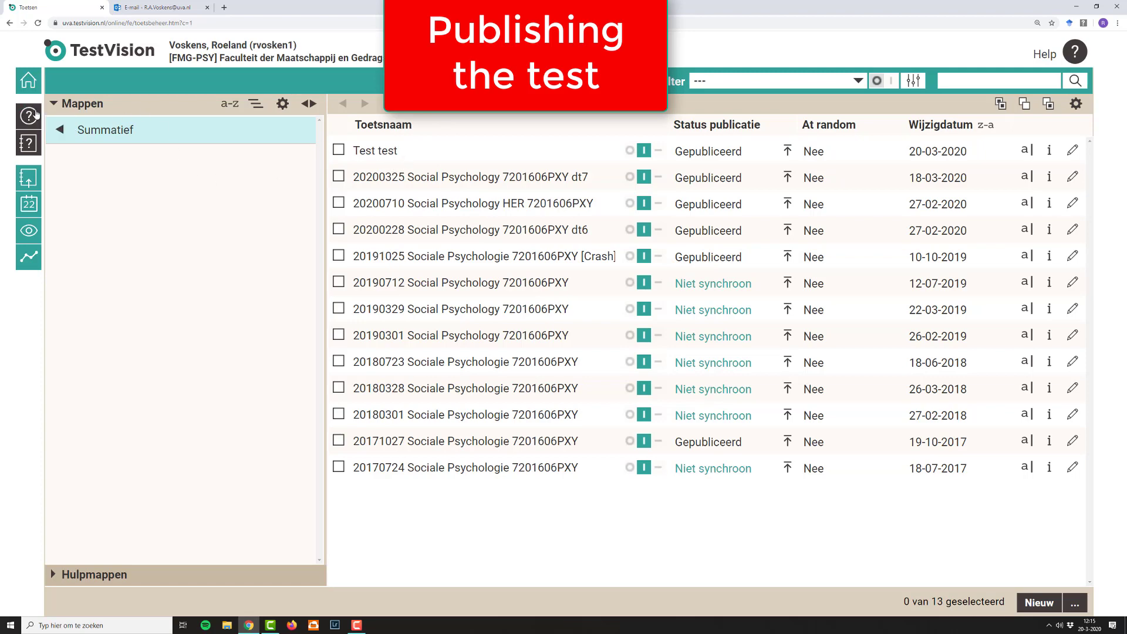
Step: Make alternative 1 the correct answer of "TestQ" in the Social Psychology folder, save the question and leave it
left_click(36, 116)
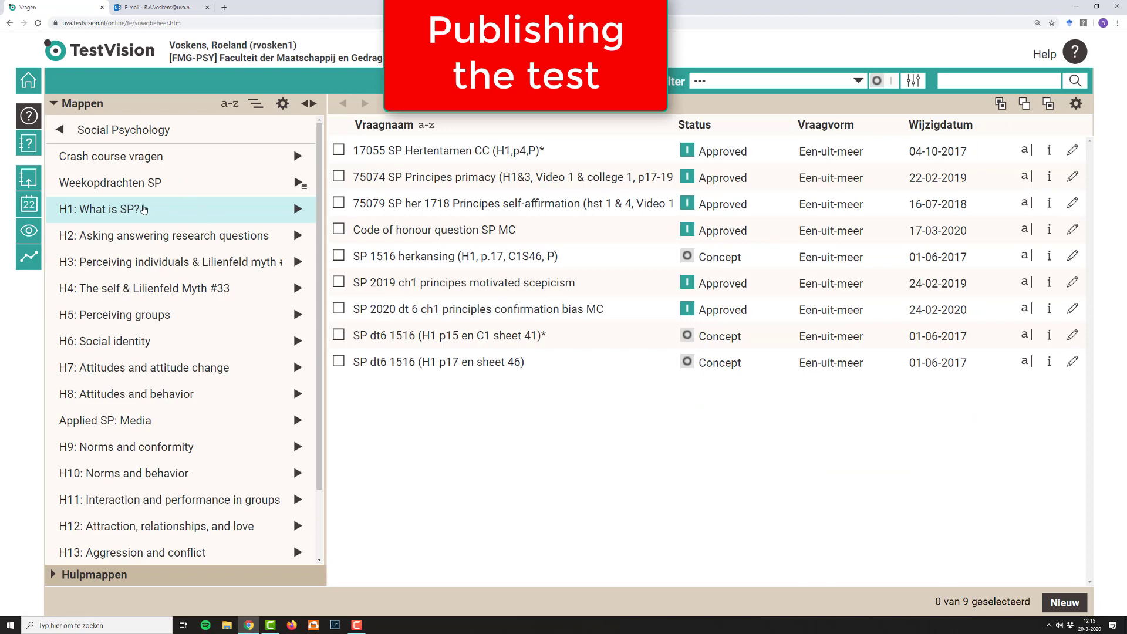
left_click(60, 129)
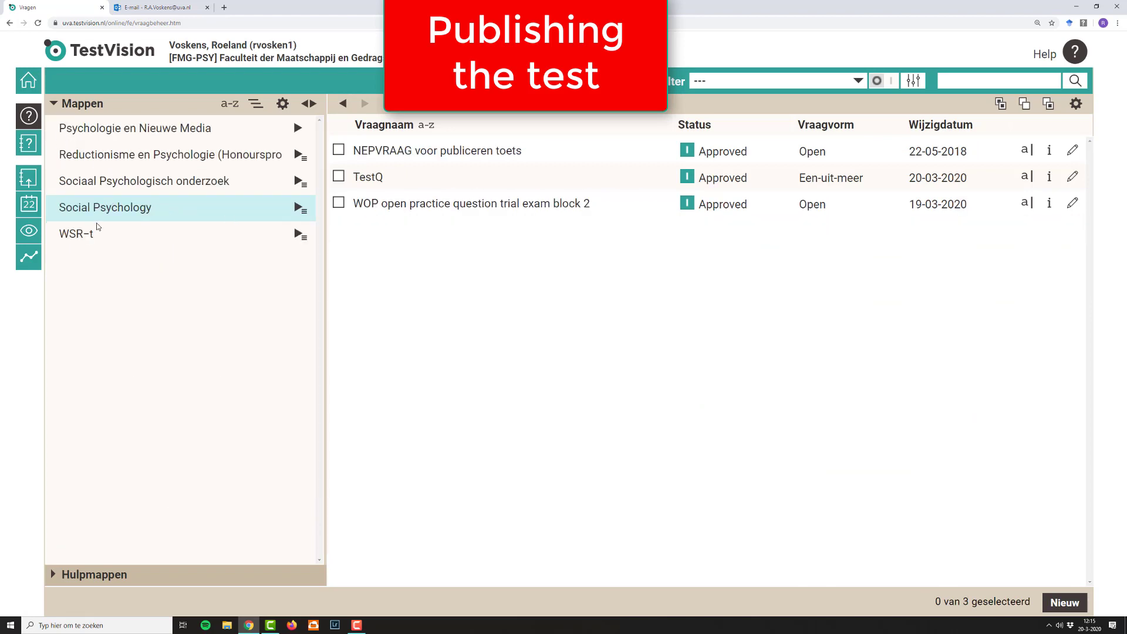
double_click(379, 179)
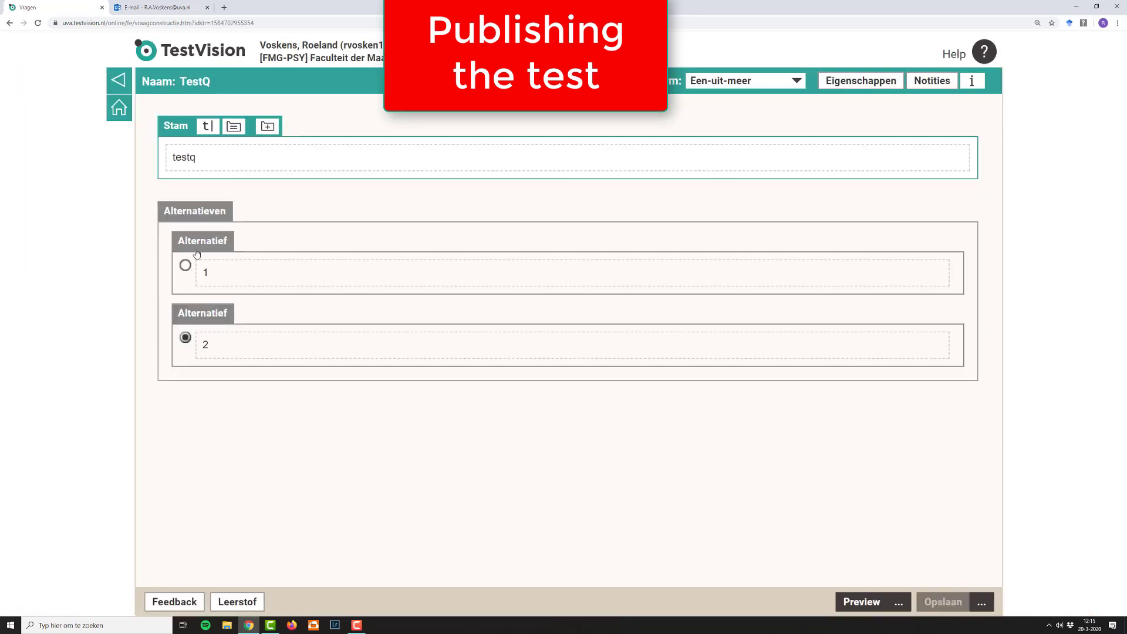
left_click(186, 266)
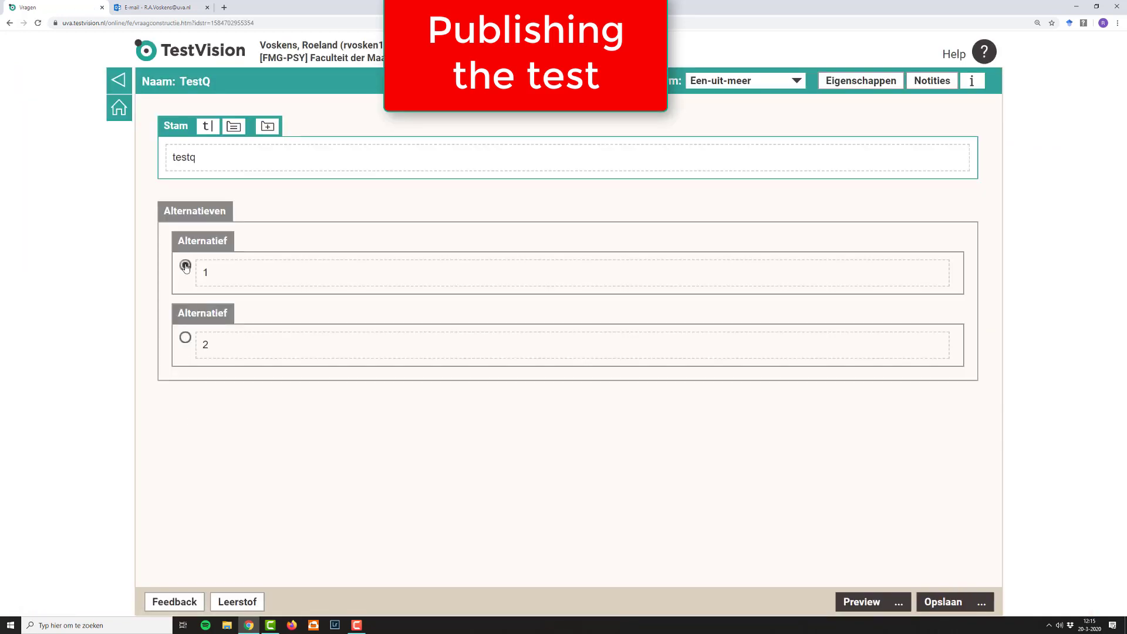
left_click(931, 601)
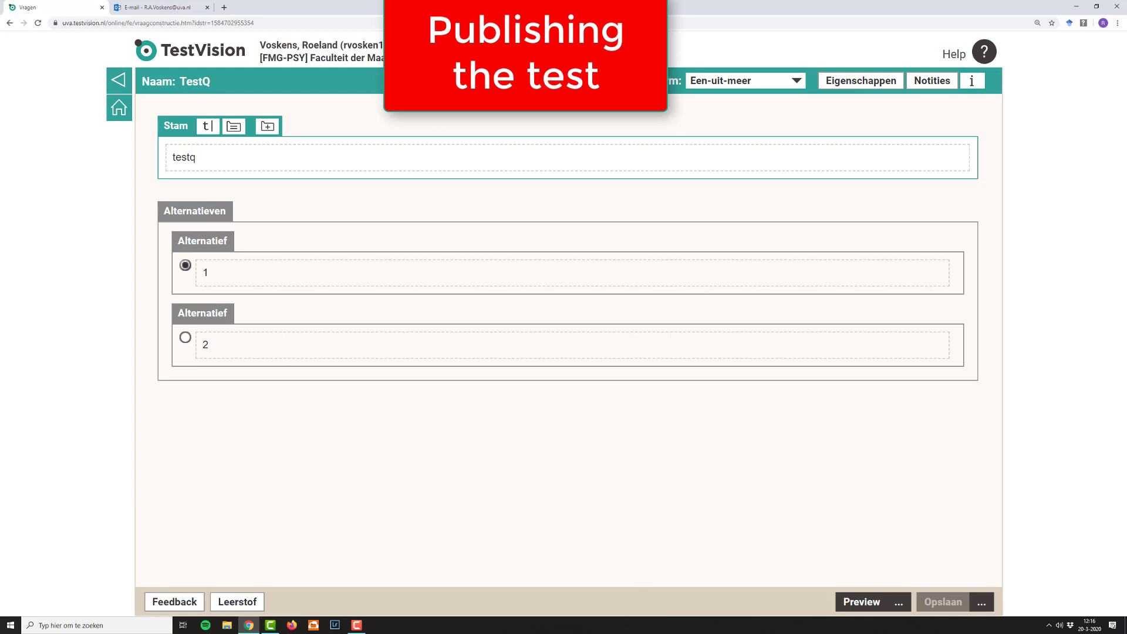
left_click(118, 80)
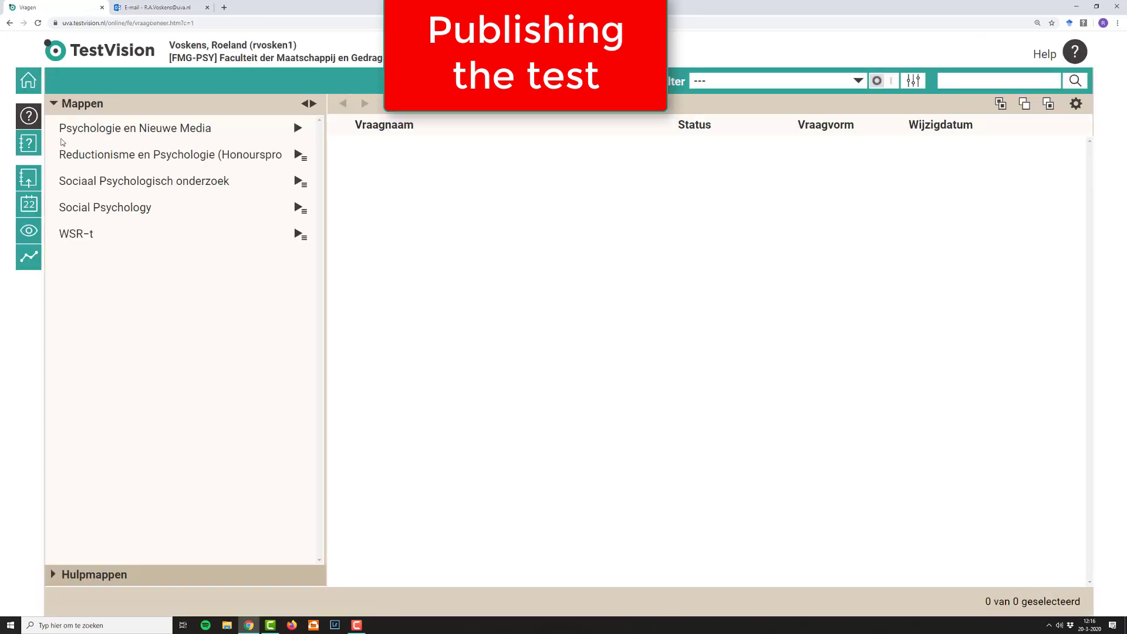
Step: Reopen "Test test" from the Summatief tests and publish it again with the modified "TestQ" question
left_click(28, 143)
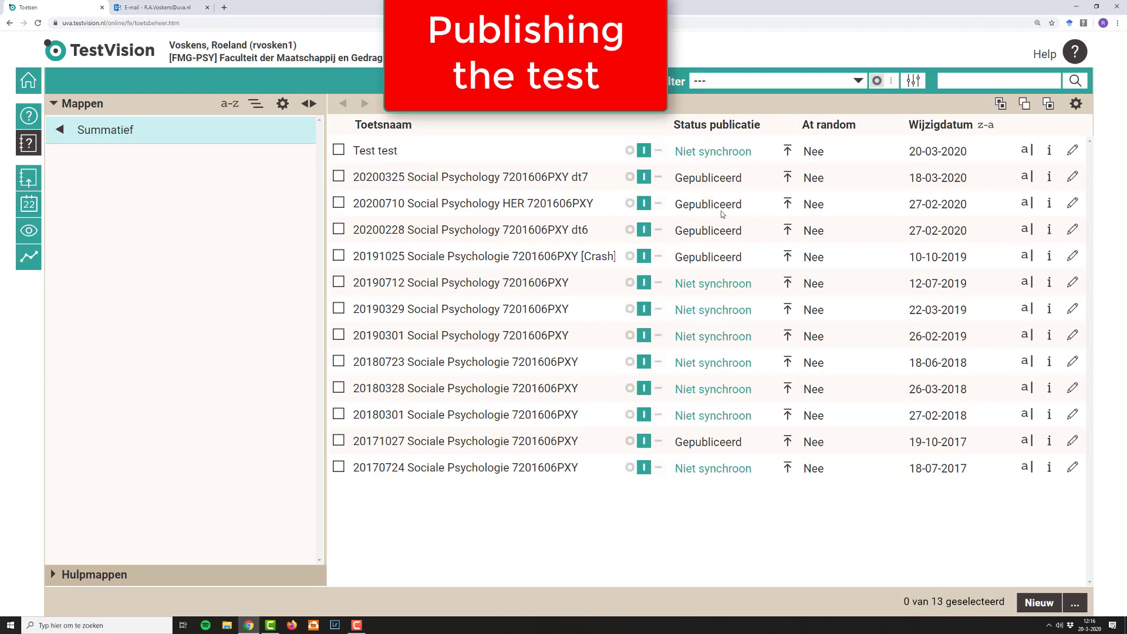
double_click(438, 157)
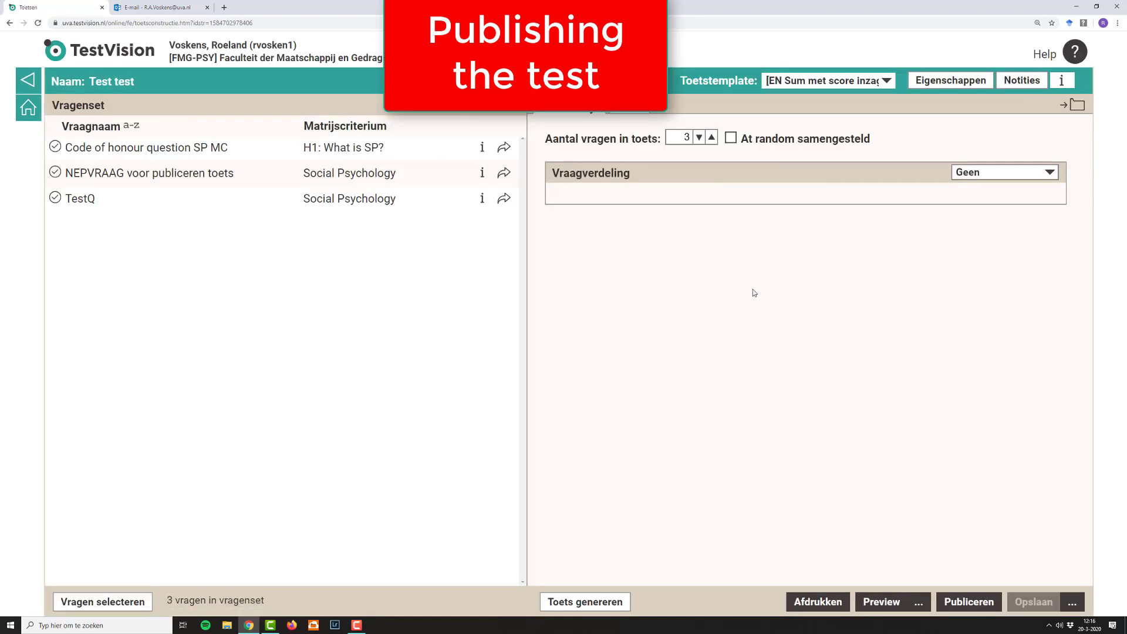
left_click(640, 109)
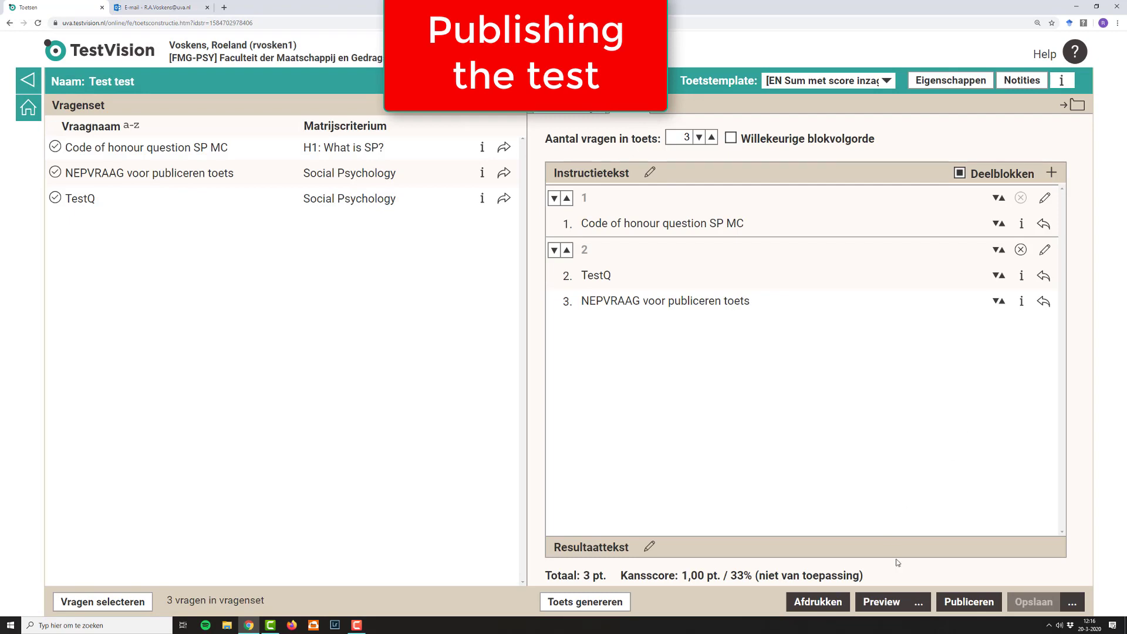
left_click(948, 602)
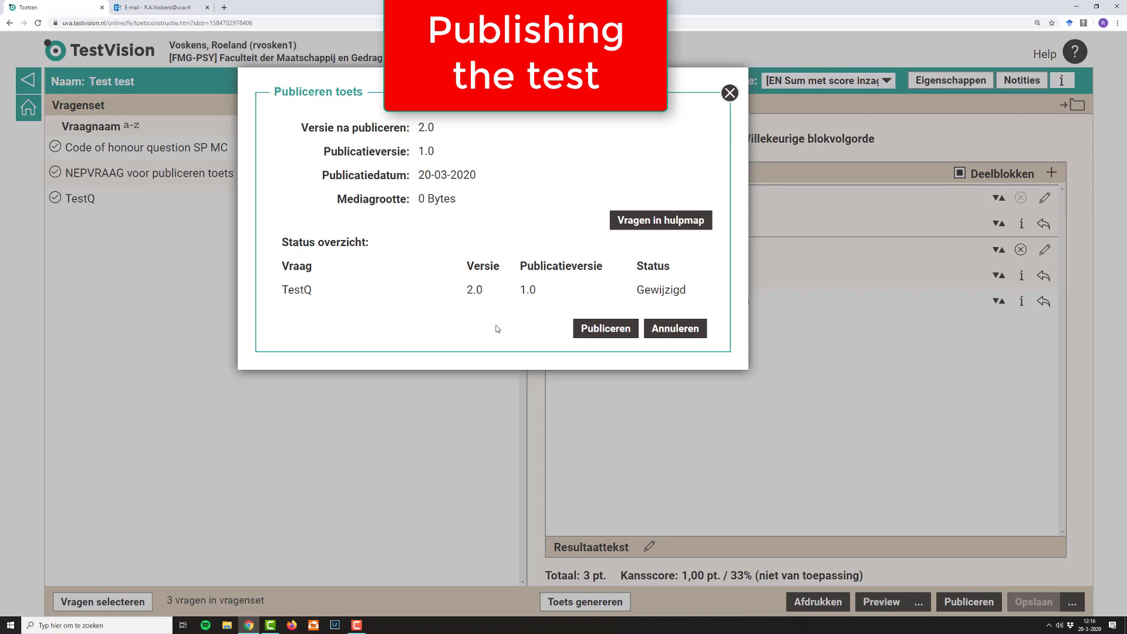
left_click(596, 328)
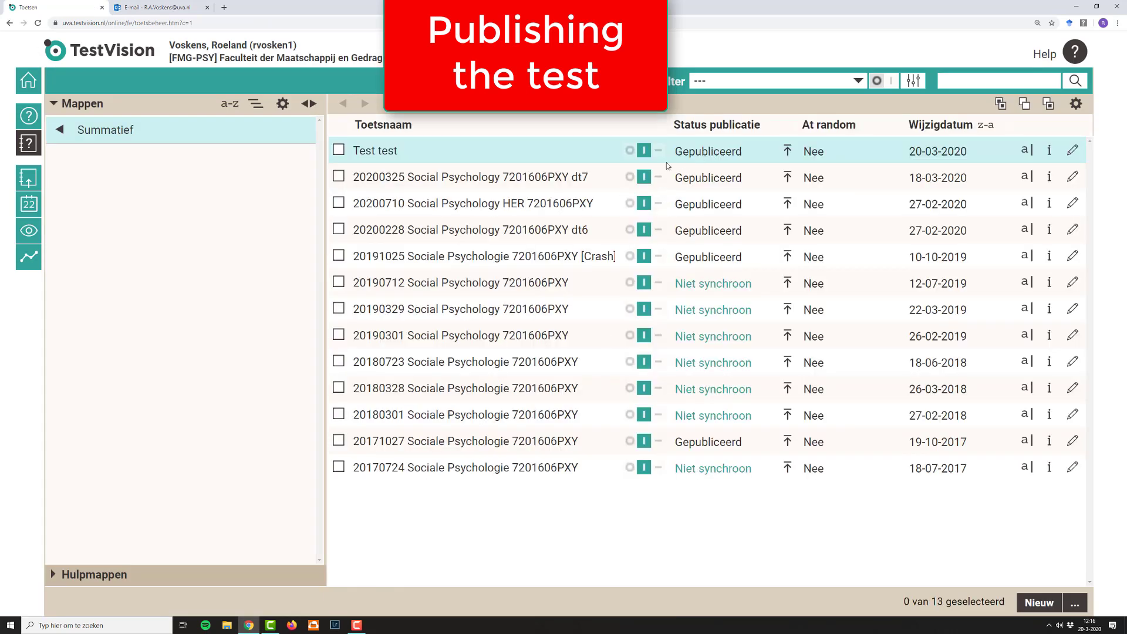
Step: Open a full-screen preview of "Test test" and start it from the instruction page
left_click(394, 151)
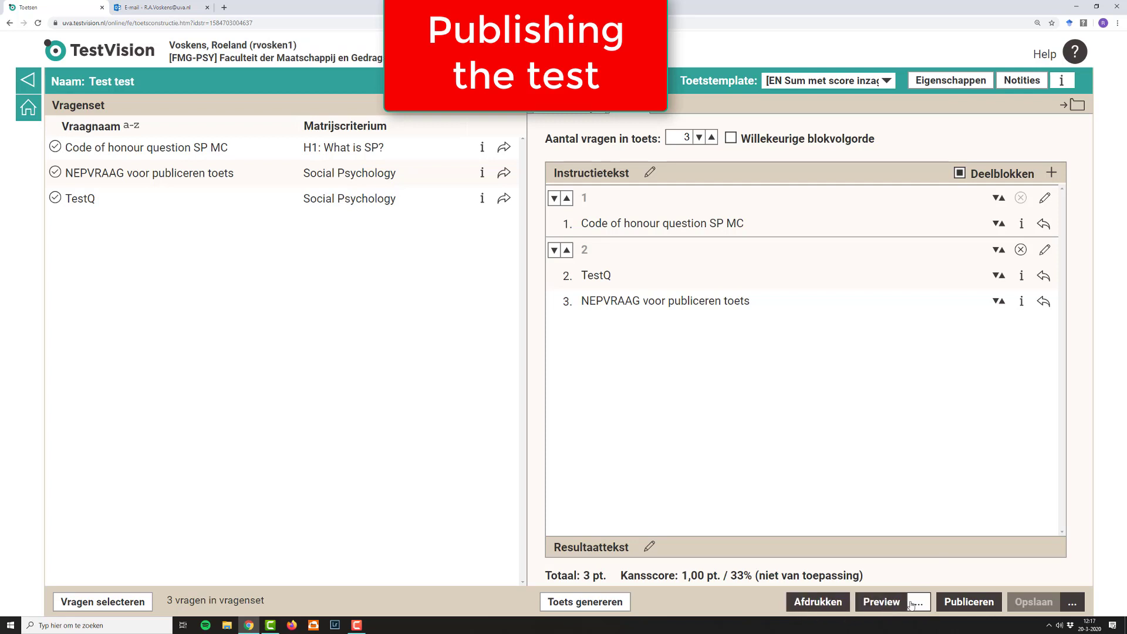
left_click(875, 608)
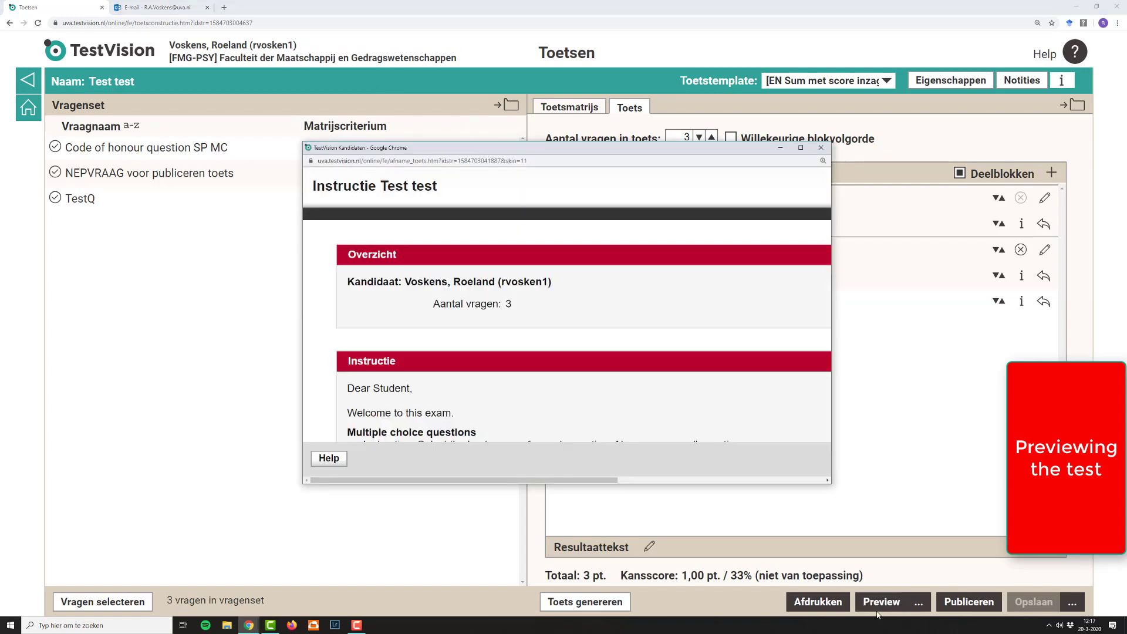
left_click(801, 151)
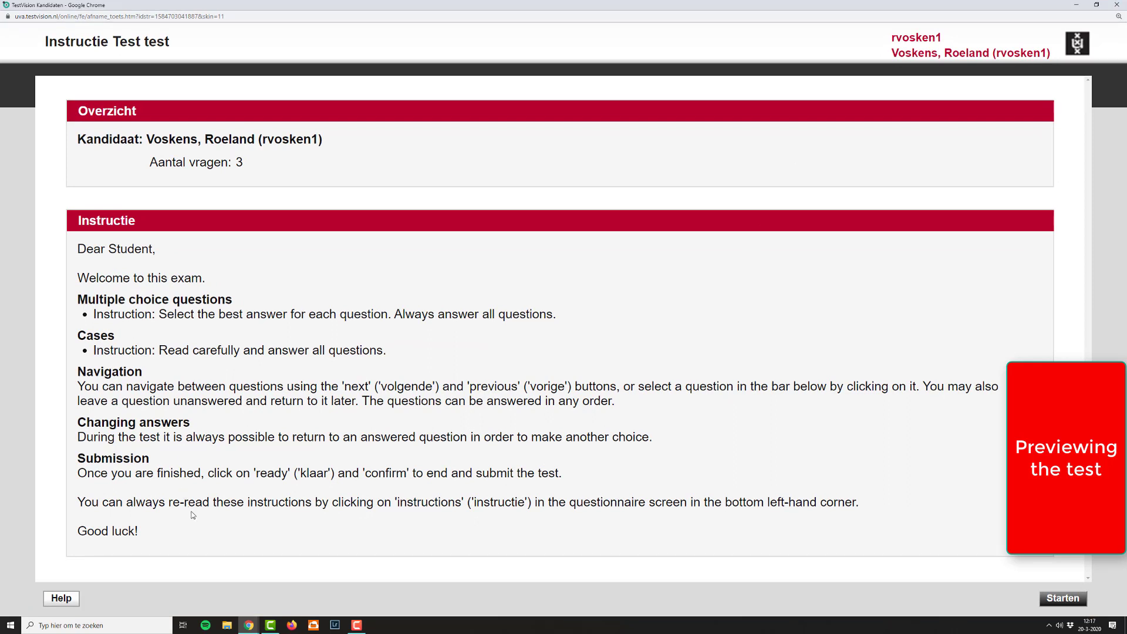
left_click(1065, 598)
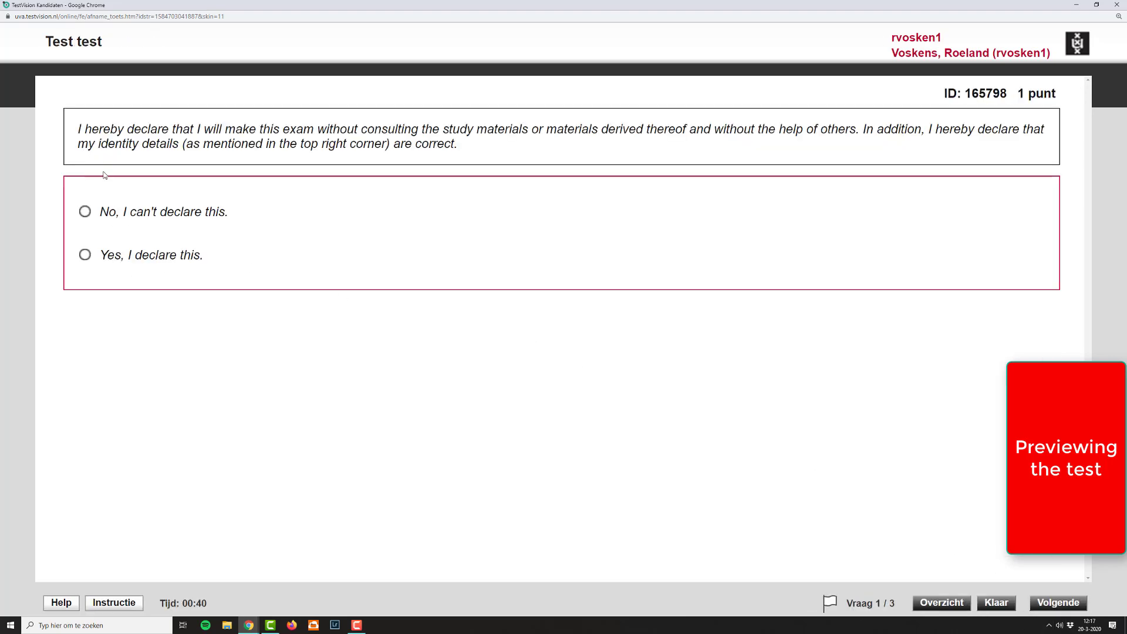
Step: Answer the honour-code declaration with "Yes, I declare this.", reread the test instructions and return to the question
left_click(85, 256)
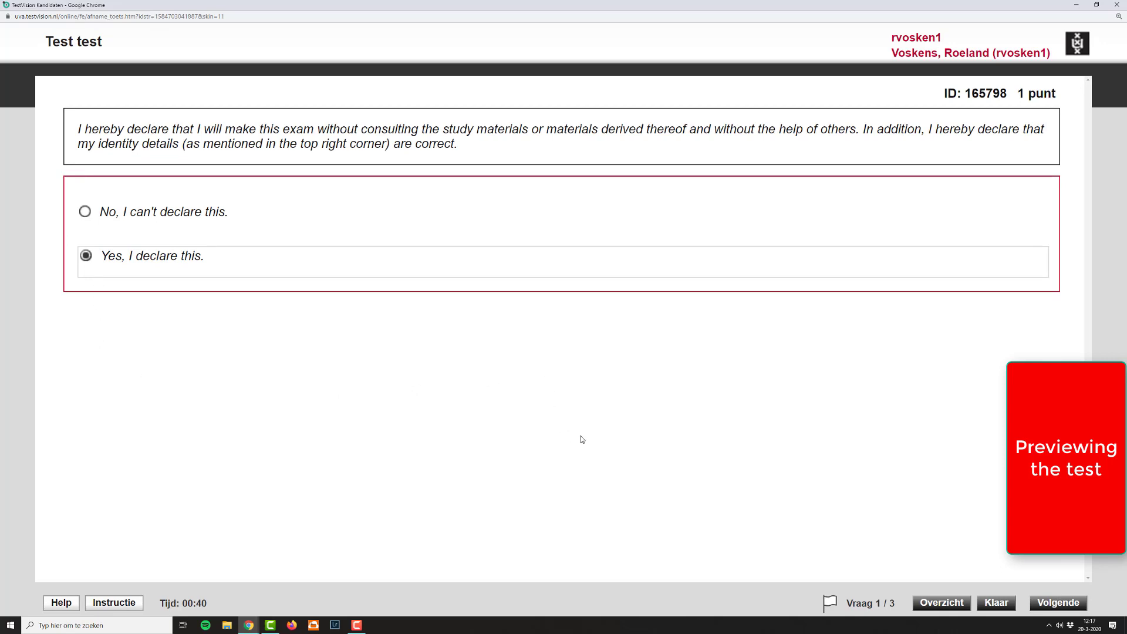
left_click(117, 605)
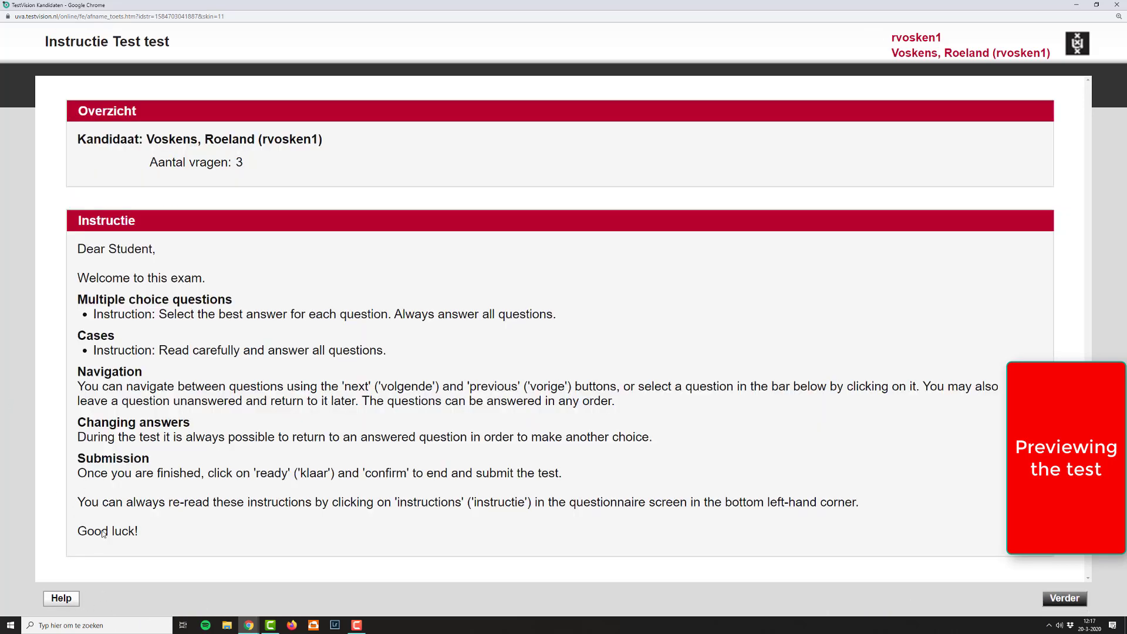
left_click(1064, 598)
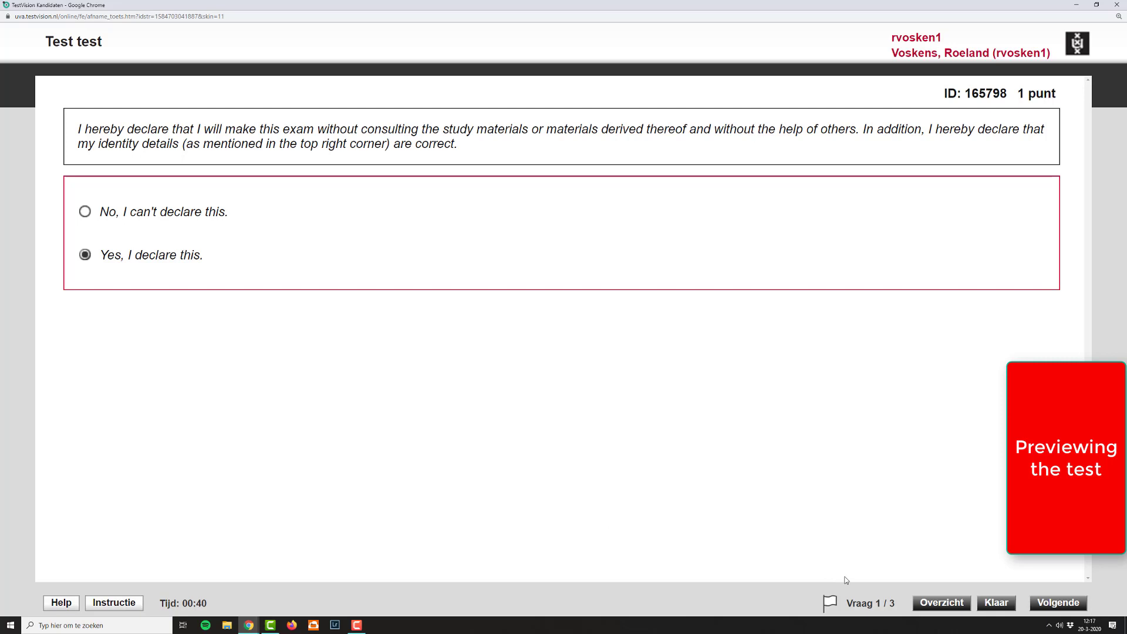
Step: Check the question overview, try to jump from it to question 2, and close the overview
left_click(926, 609)
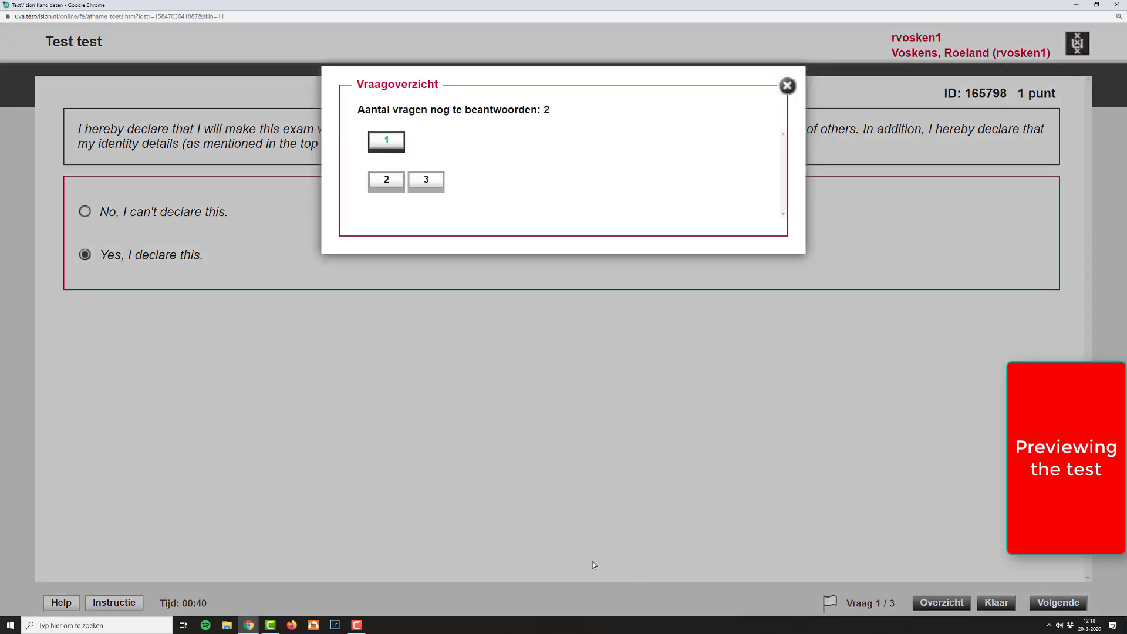
left_click(393, 190)
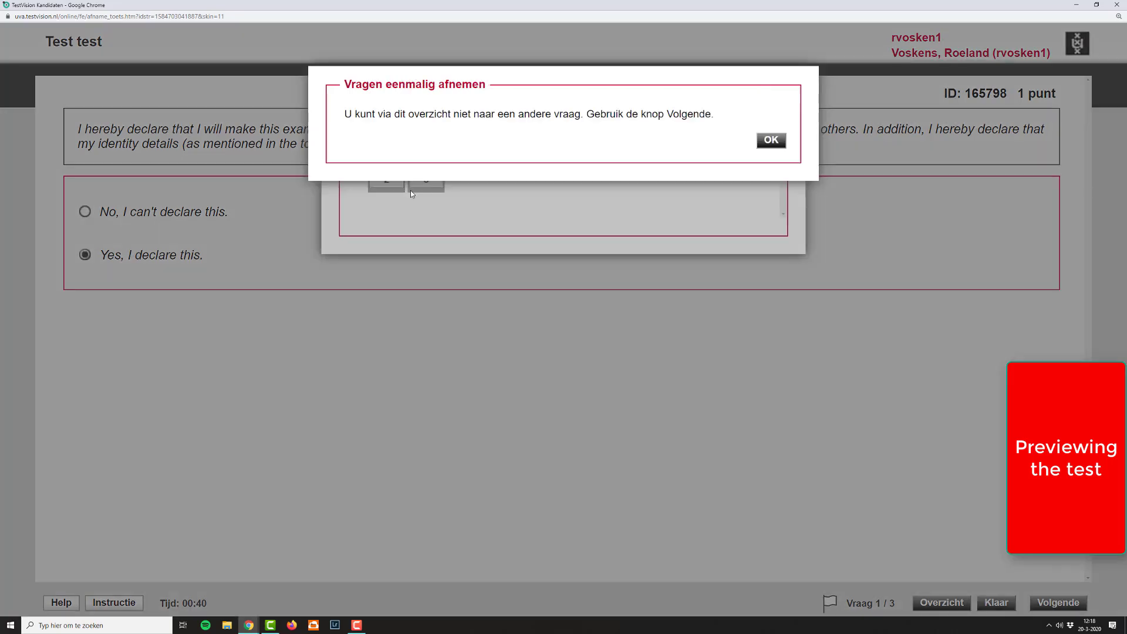
left_click(771, 139)
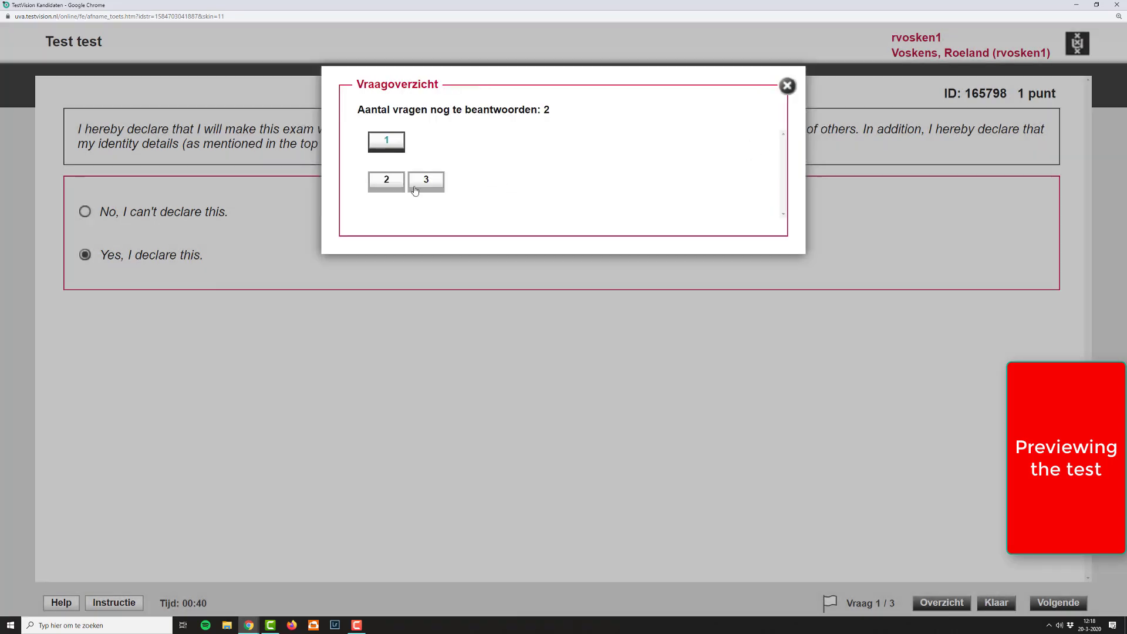
left_click(788, 87)
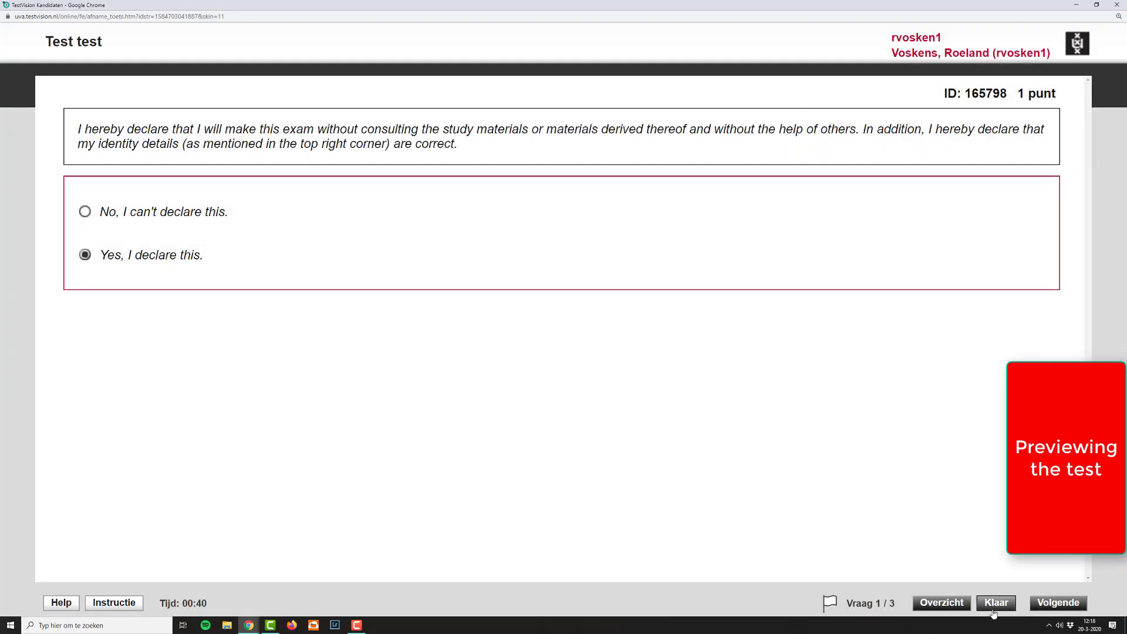
Step: Continue to question 2 ("testq") and select alternative 1 as the final answer
left_click(1059, 604)
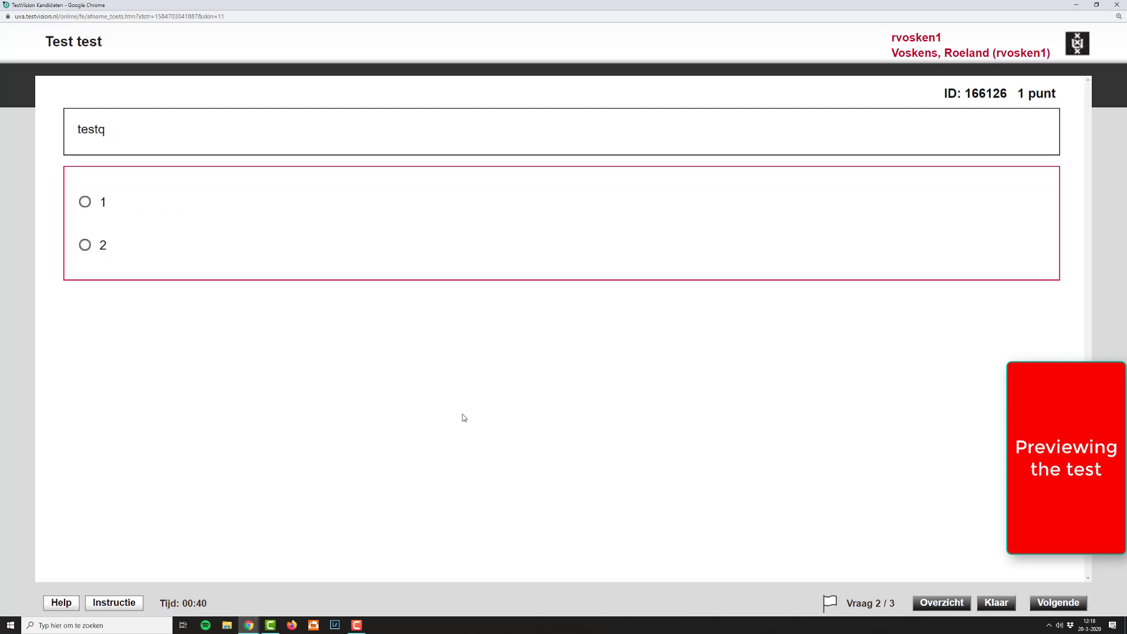
left_click(90, 246)
left_click(85, 203)
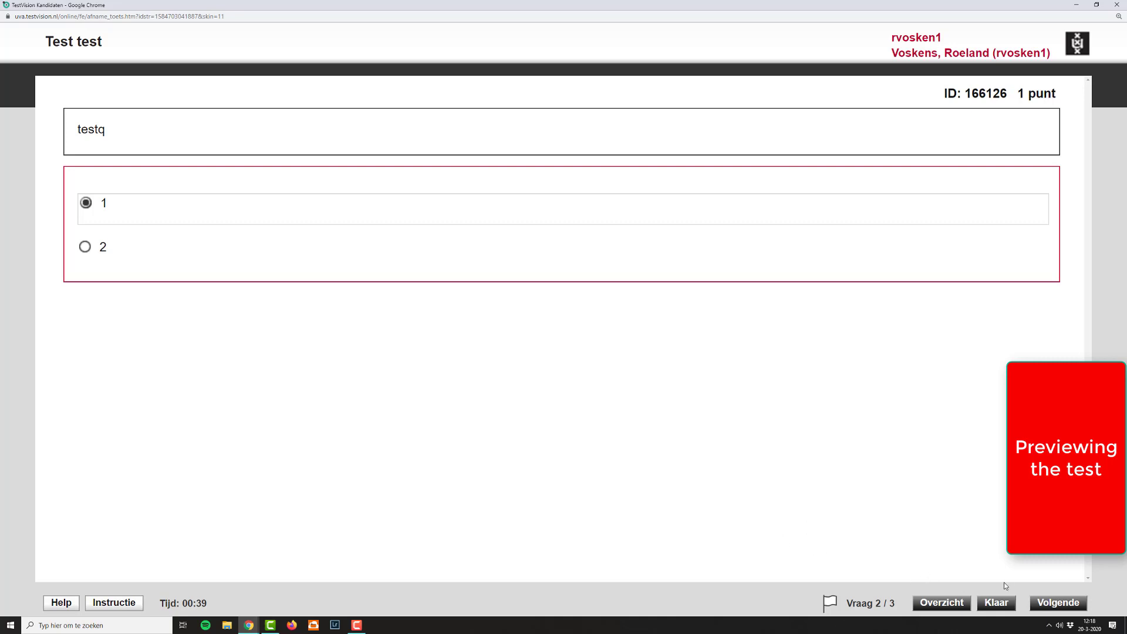
Step: Continue to open question 3, enter "type an answer" as the response and hand it in when finishing the test
left_click(1060, 603)
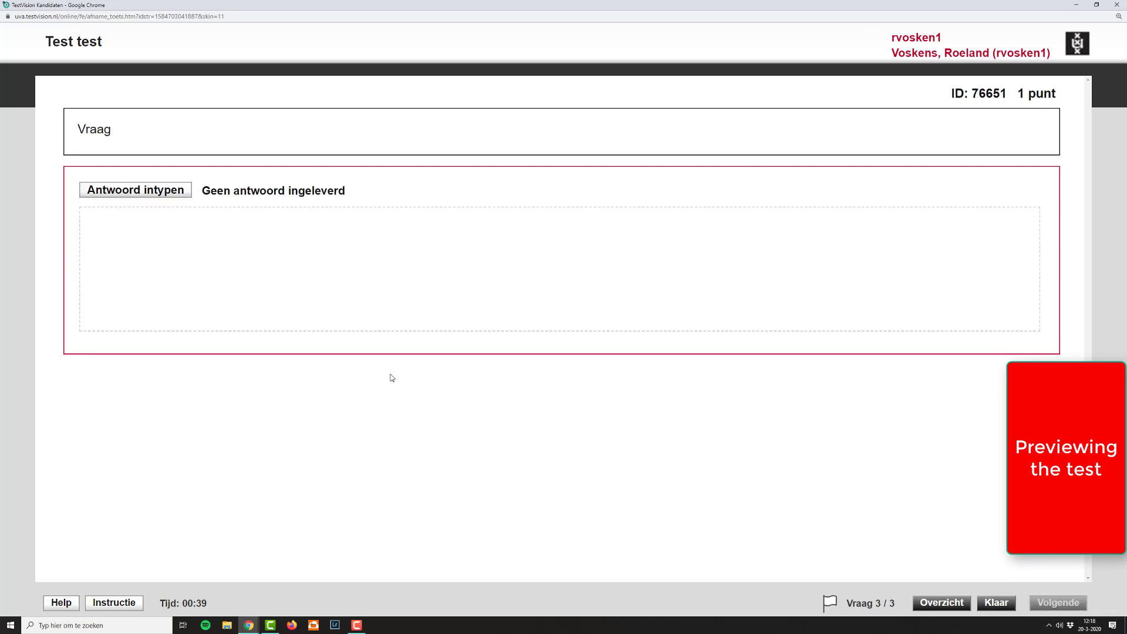
left_click(273, 259)
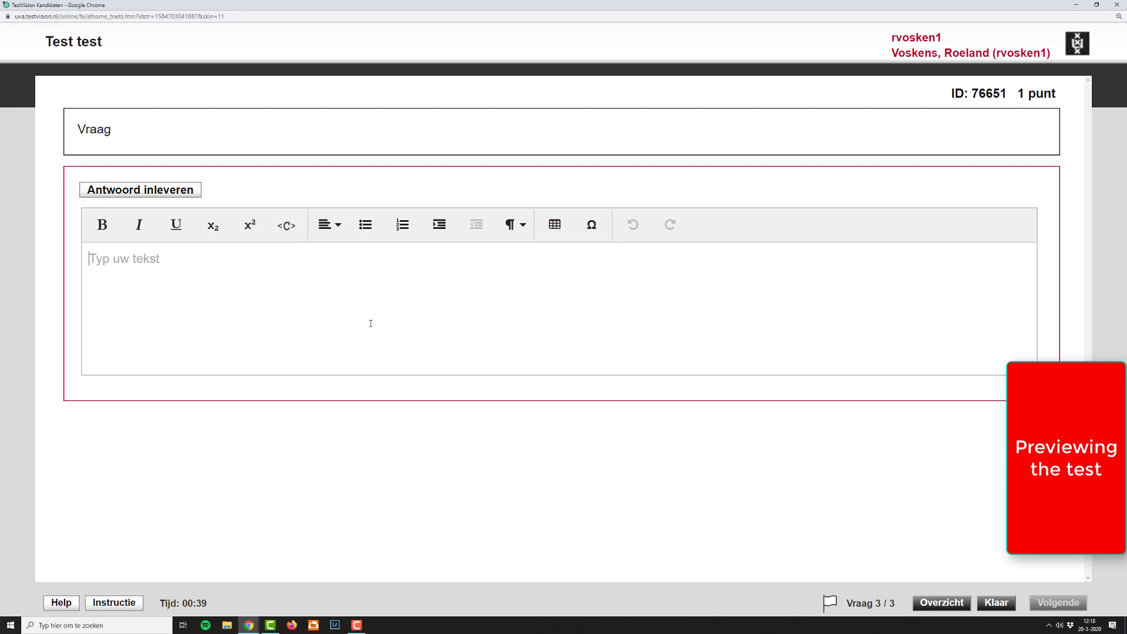
type("type an answer")
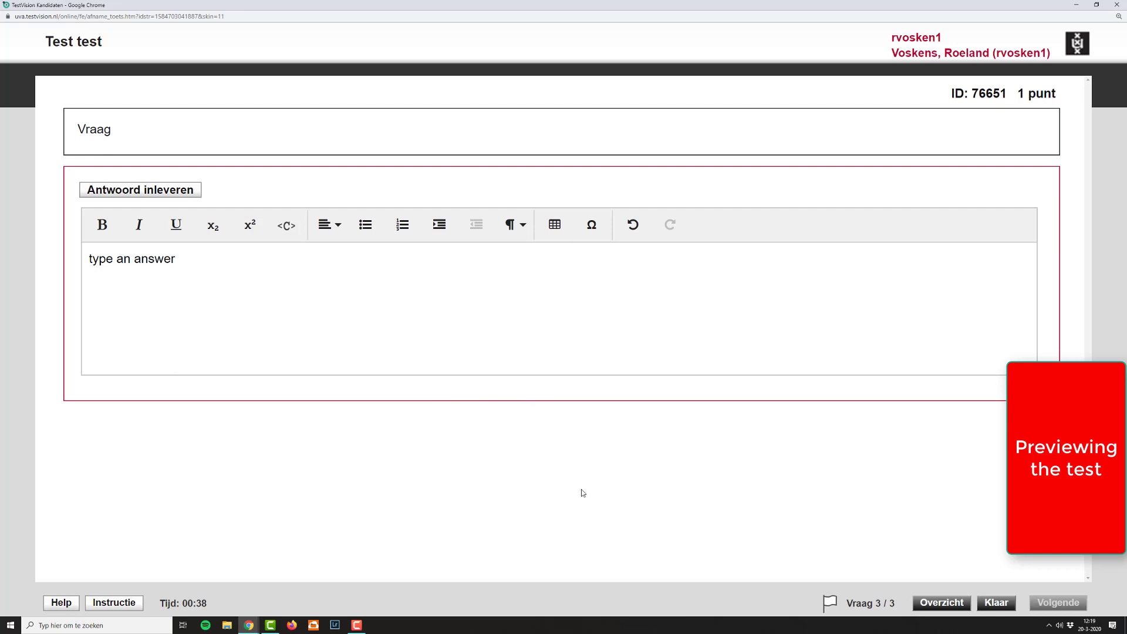
left_click(988, 608)
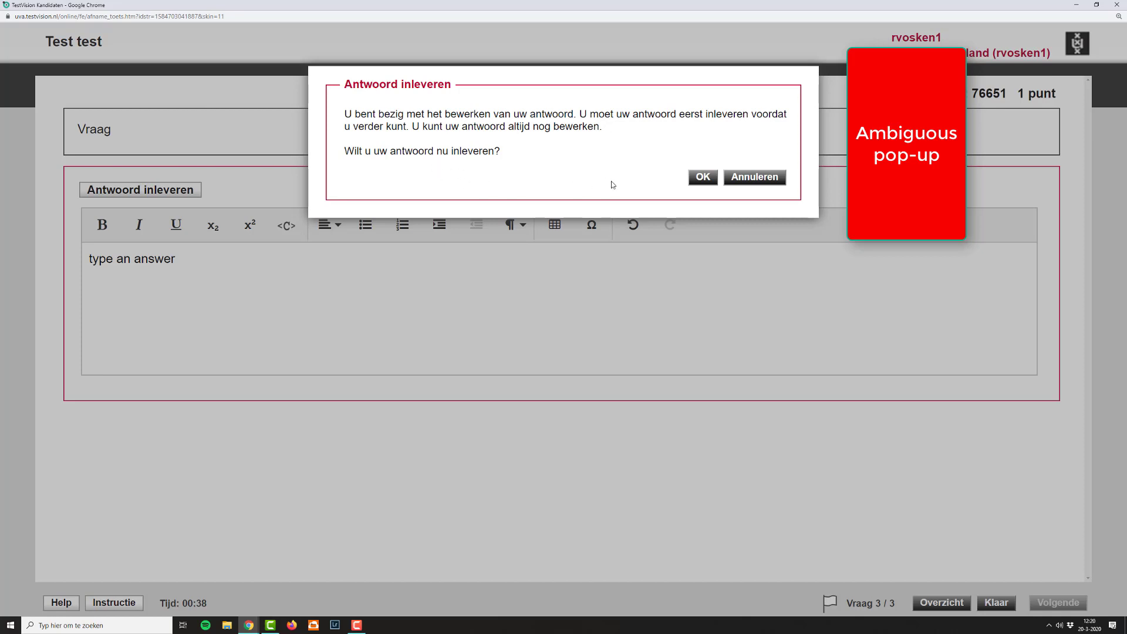
left_click(714, 182)
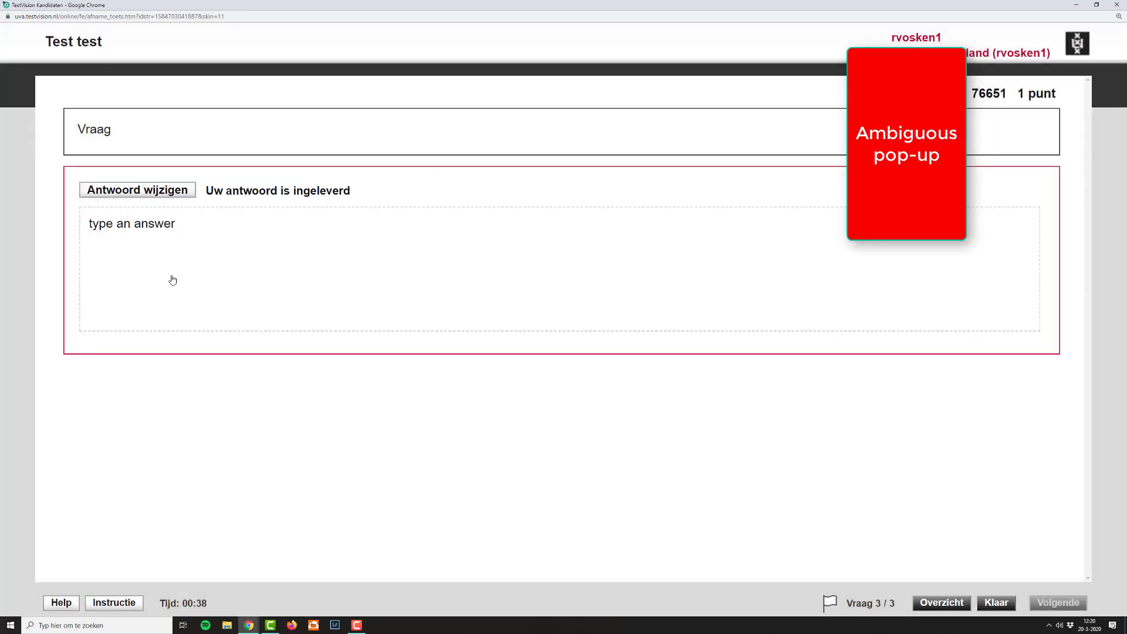
Step: Reopen the submitted answer to question 3, replace it with "something else" and hand it in again
left_click(156, 234)
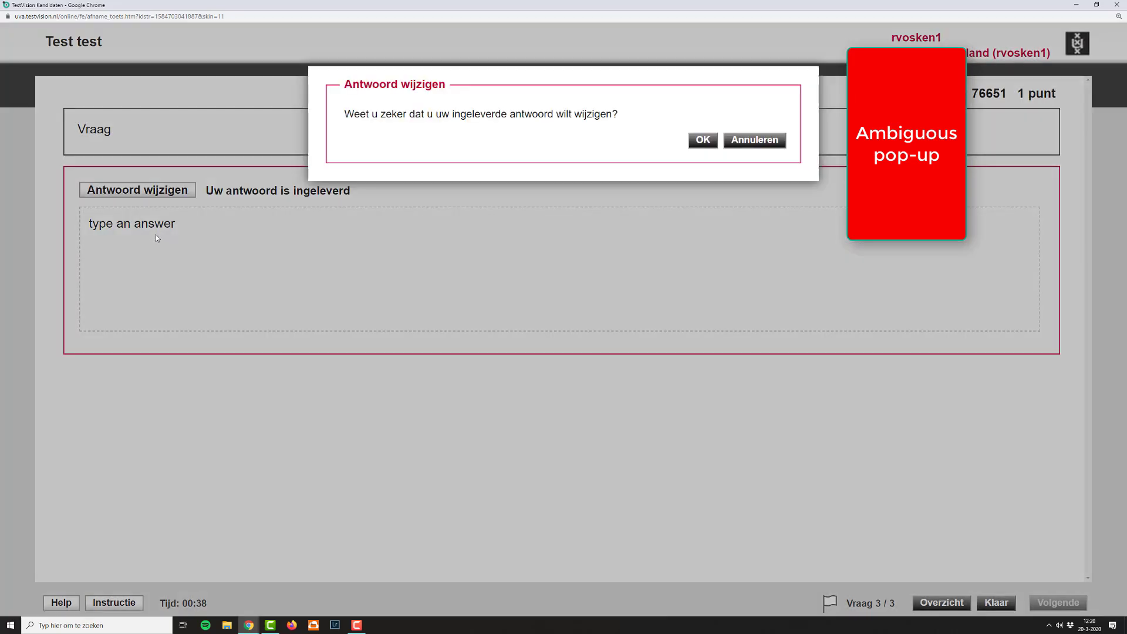
left_click(745, 146)
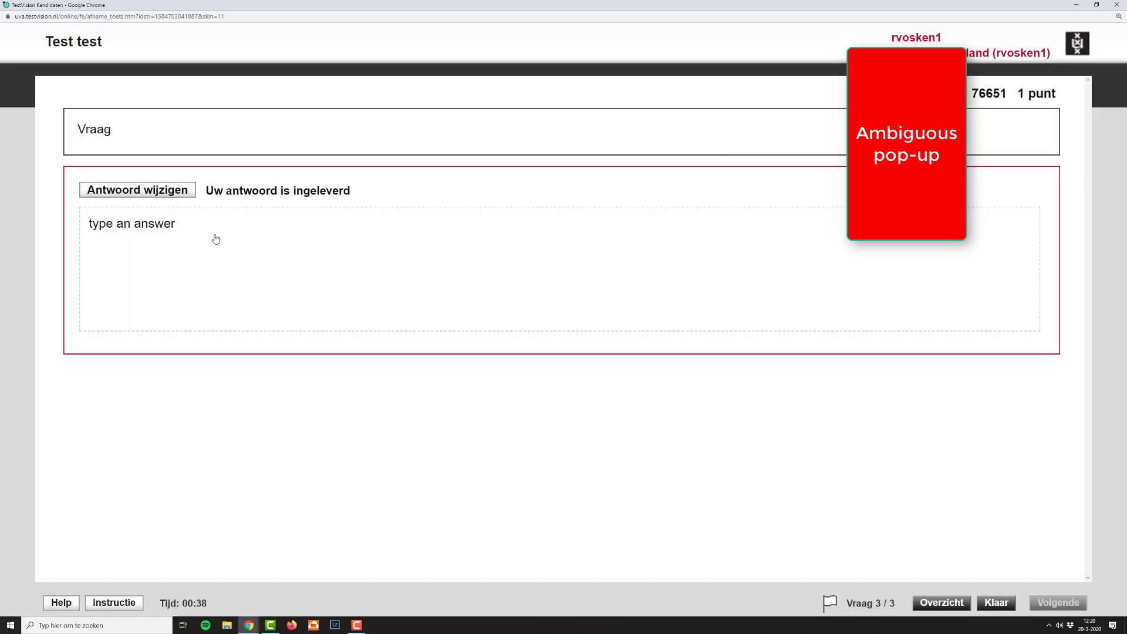
left_click(163, 197)
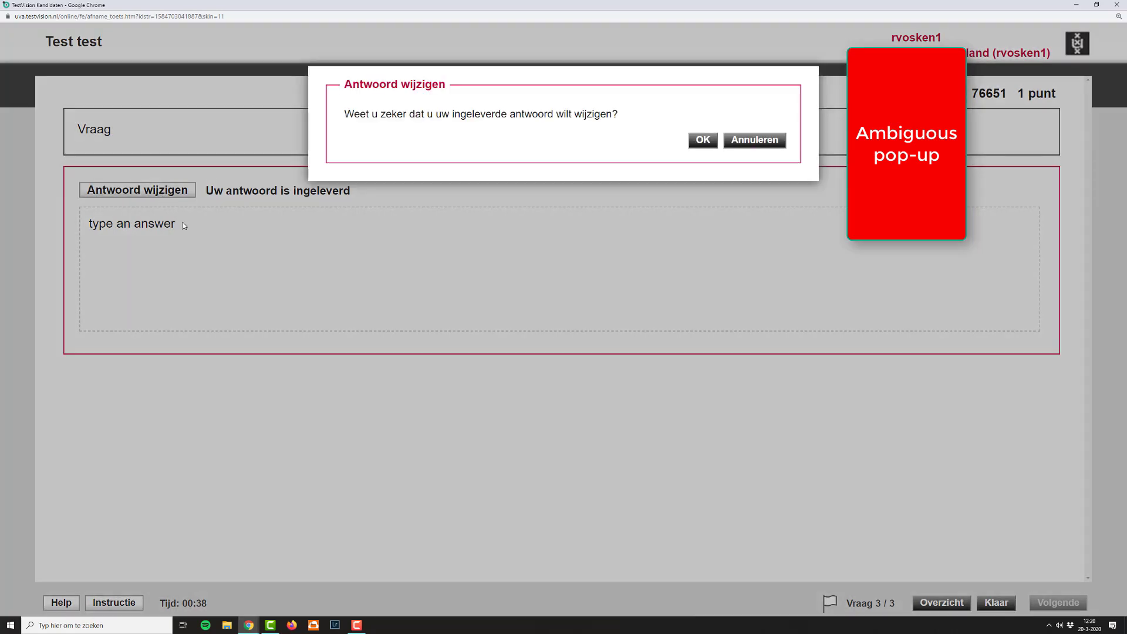
left_click(701, 141)
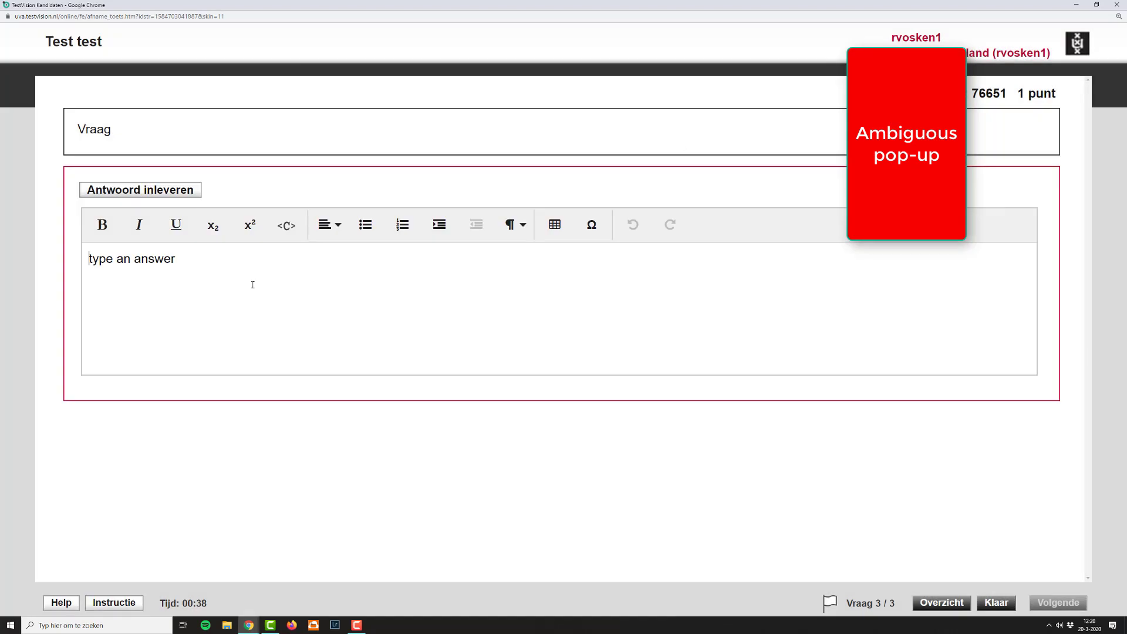
left_click_drag(193, 274, 75, 265)
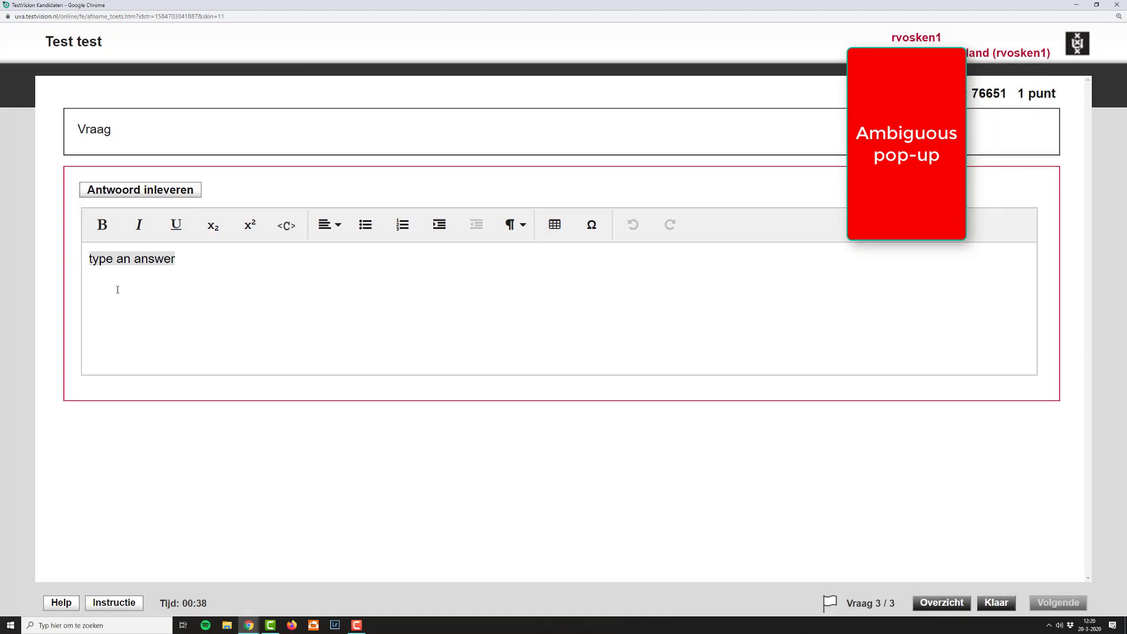
type("somethin")
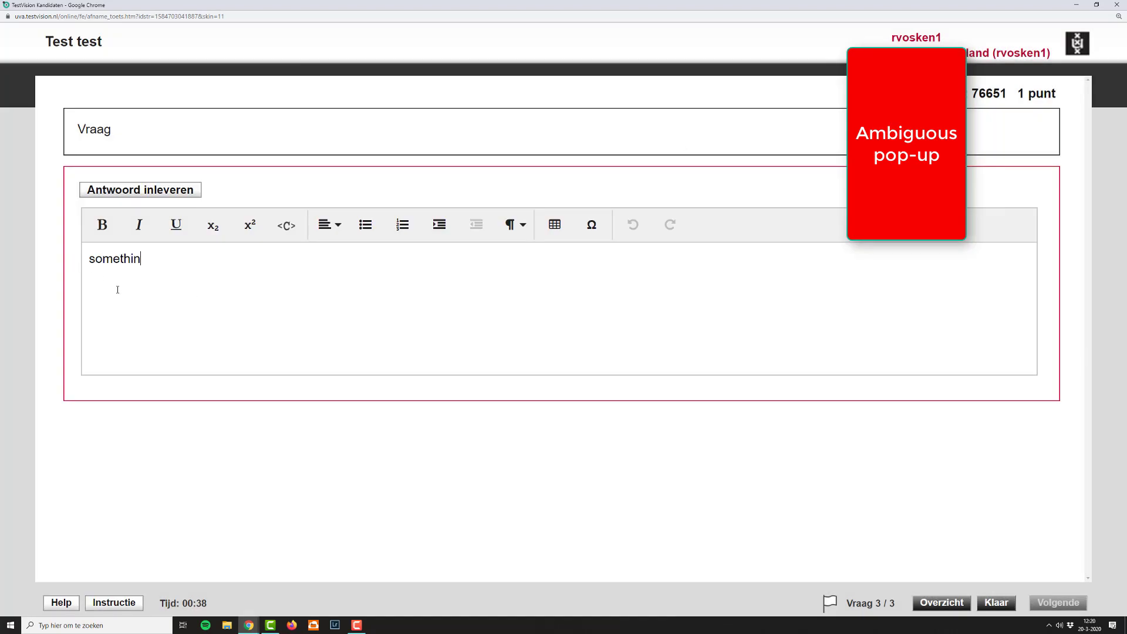
type("g else")
left_click(170, 190)
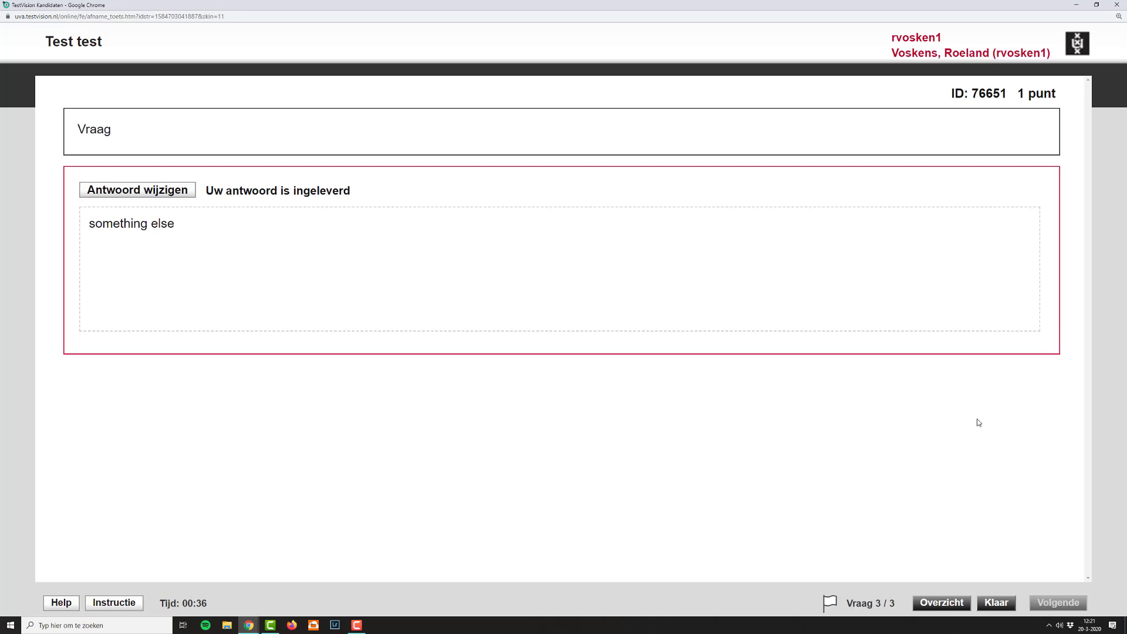
Step: End the test, confirm the submission and close the result page to return to the test editor
left_click(996, 605)
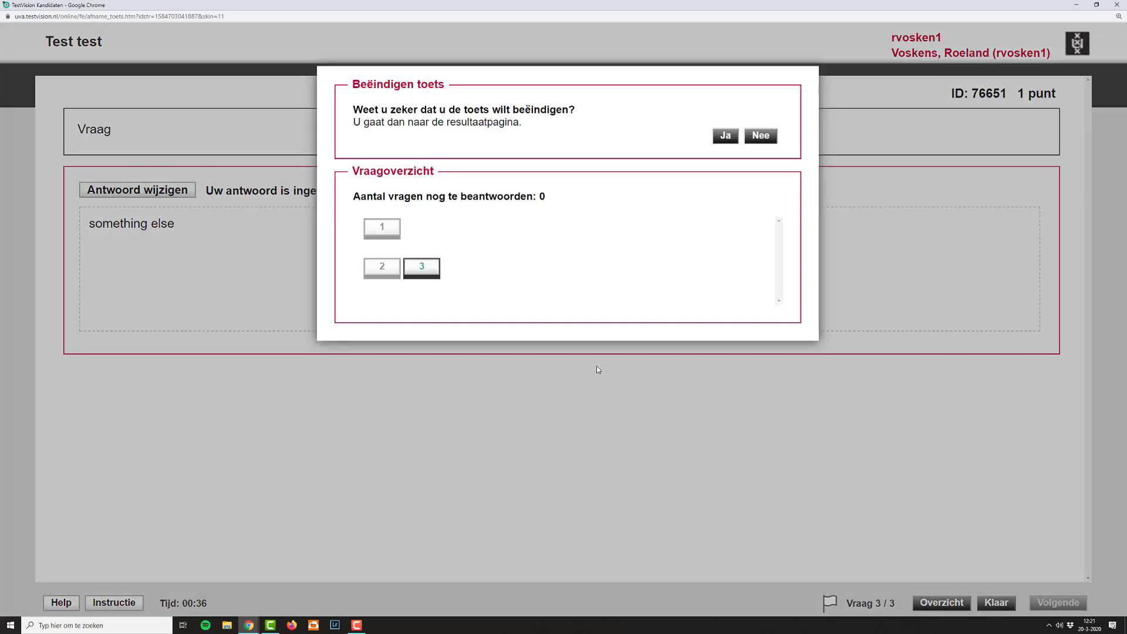
left_click(724, 139)
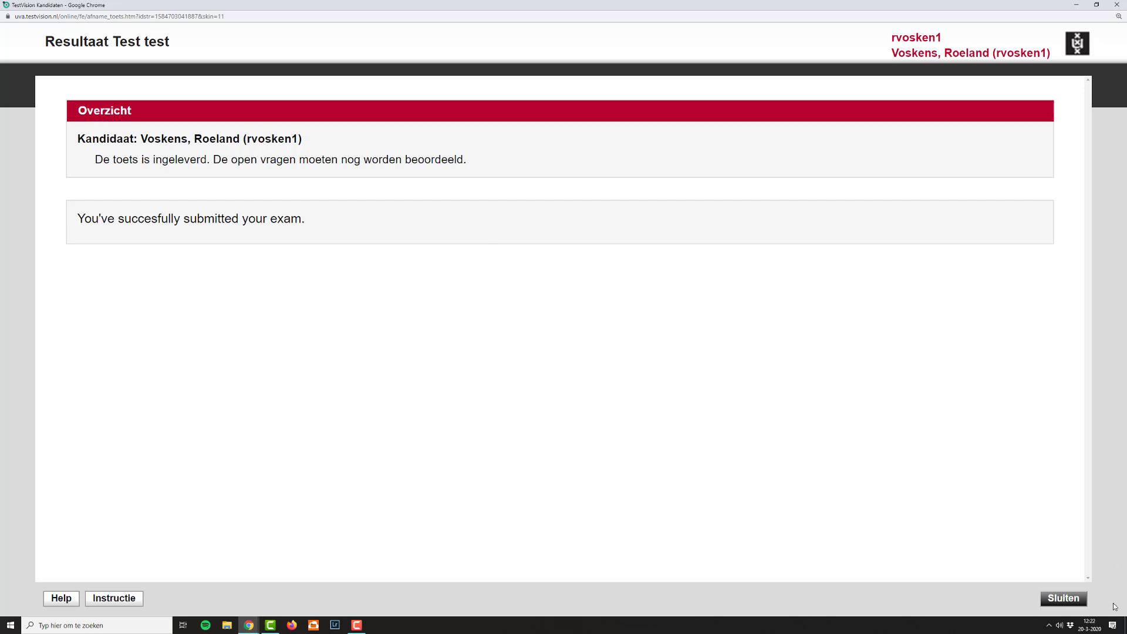
left_click(1064, 598)
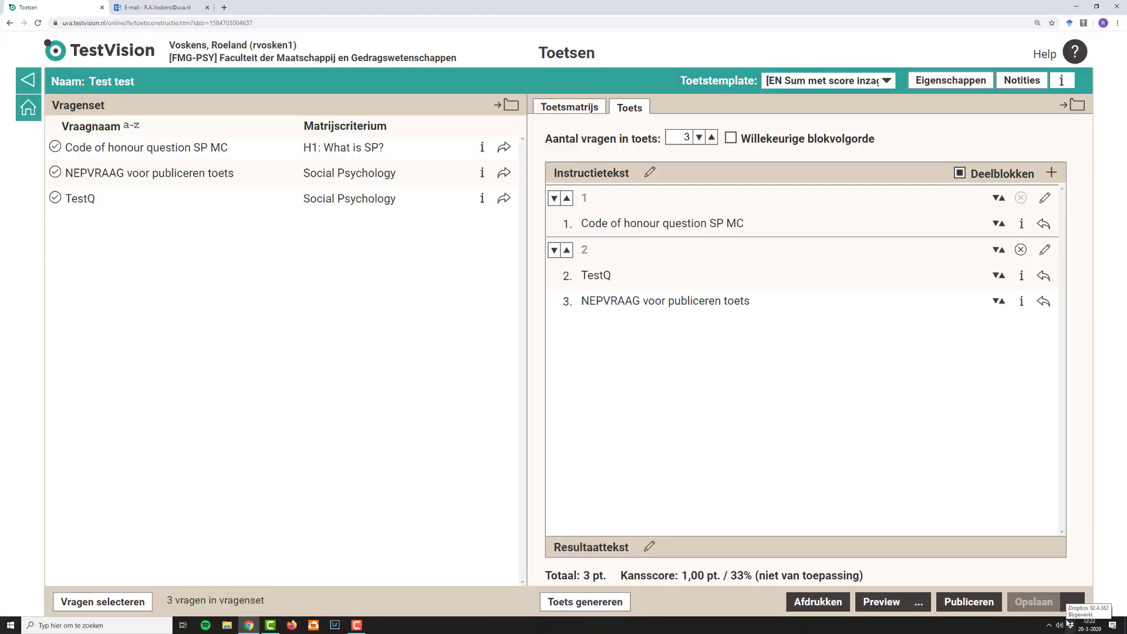